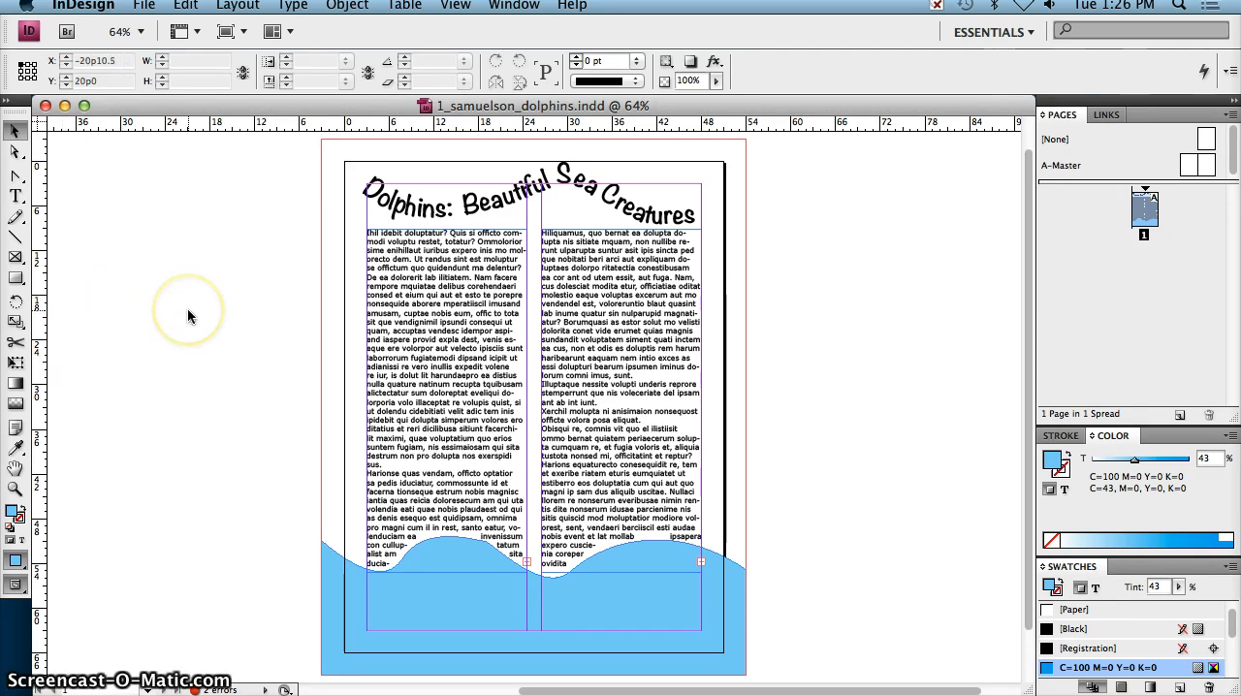
Step: Draw a rectangular picture frame about 20p6 by 20p8 with no fill over the lower part of the second text column
click(16, 258)
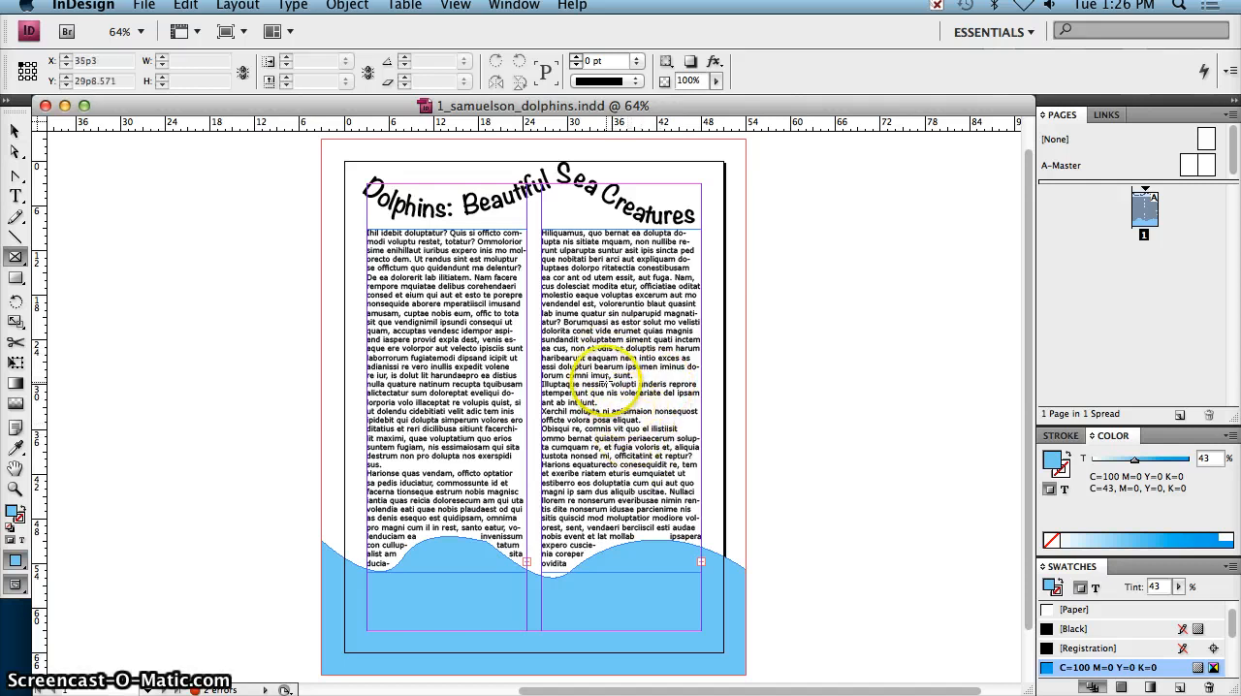
drag(608, 383, 737, 520)
key(slash)
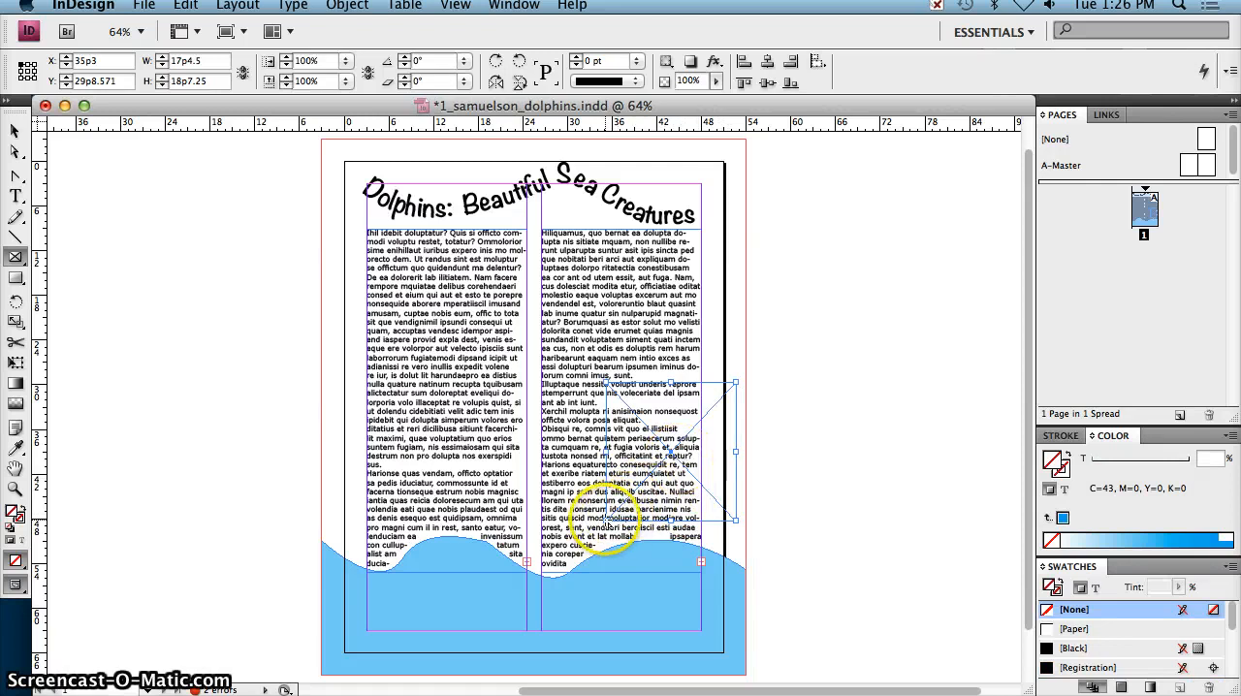
click(16, 130)
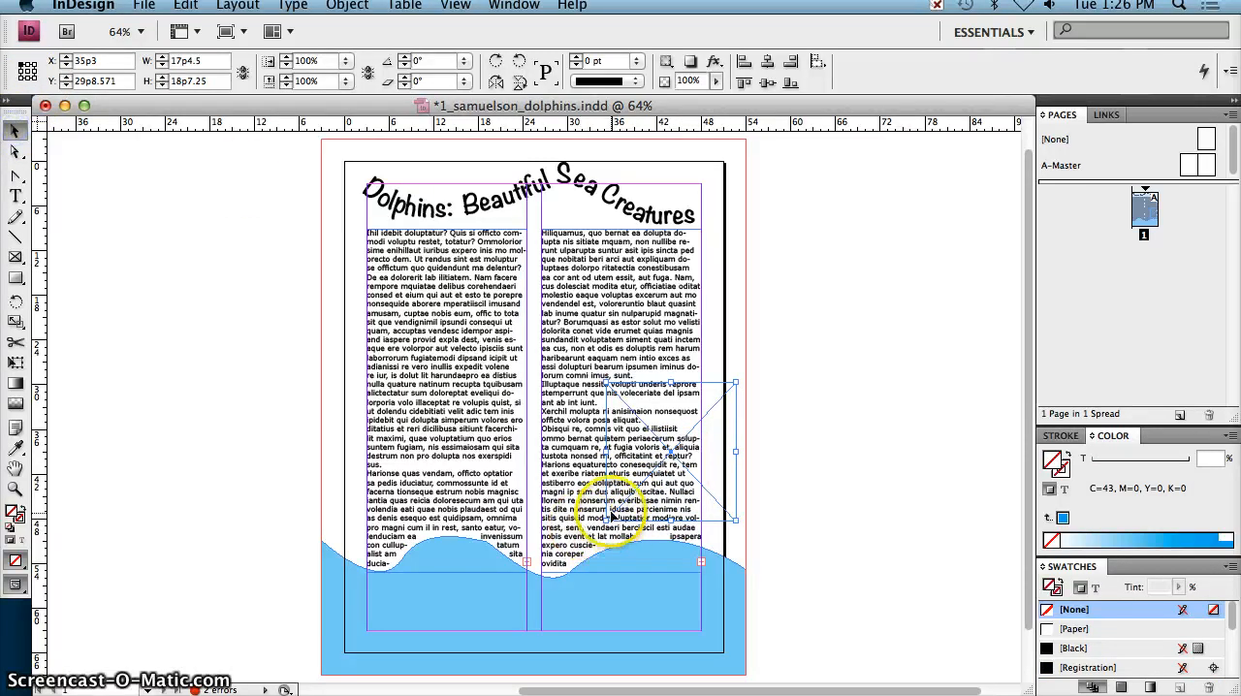
drag(608, 518, 581, 536)
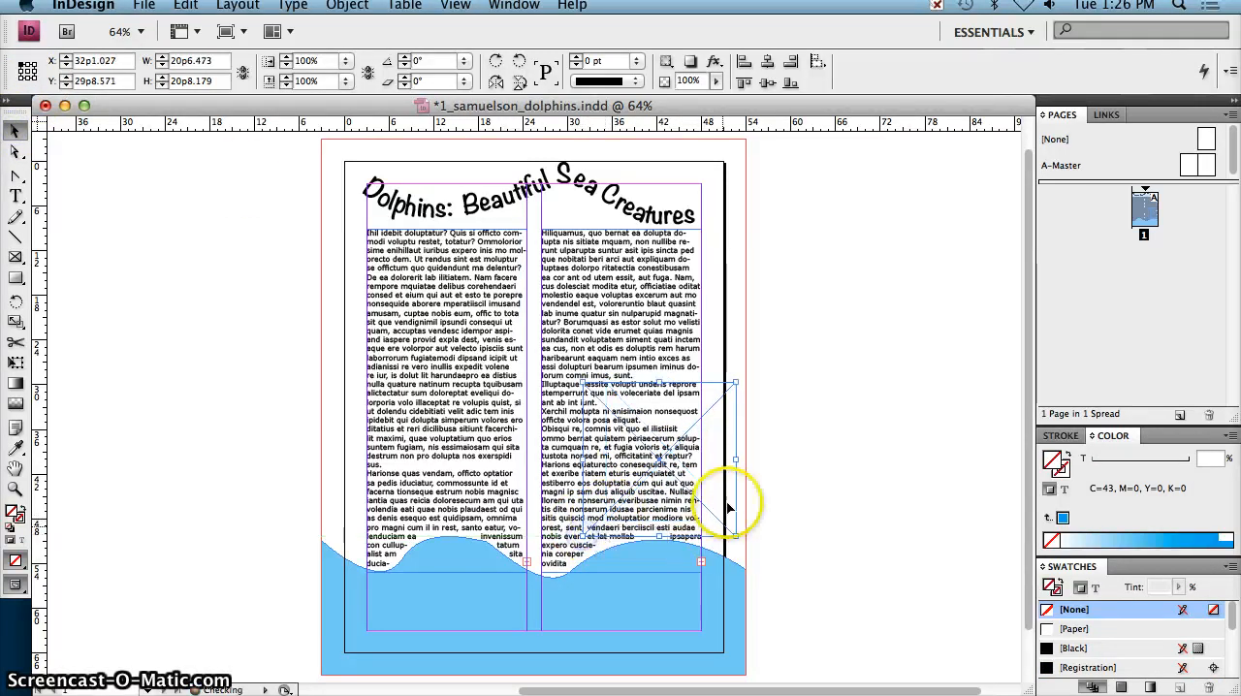
Step: Place dolphin.jpg into the selected picture frame
click(143, 7)
click(264, 265)
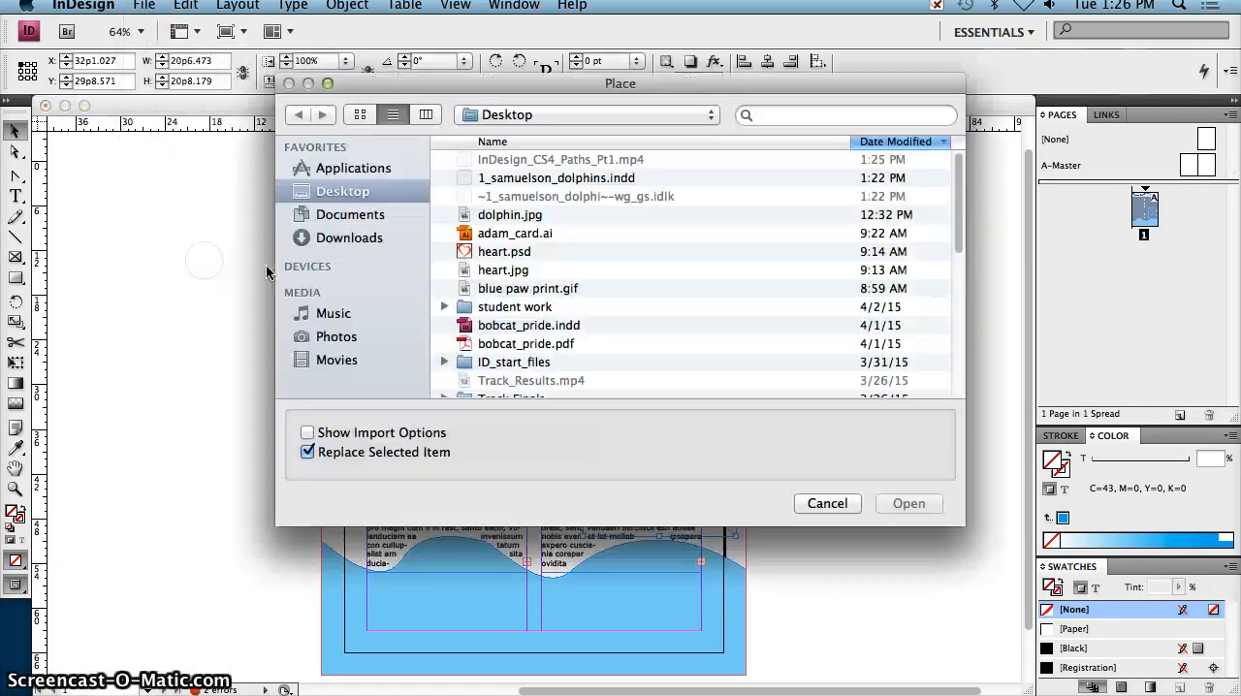
click(534, 215)
click(911, 503)
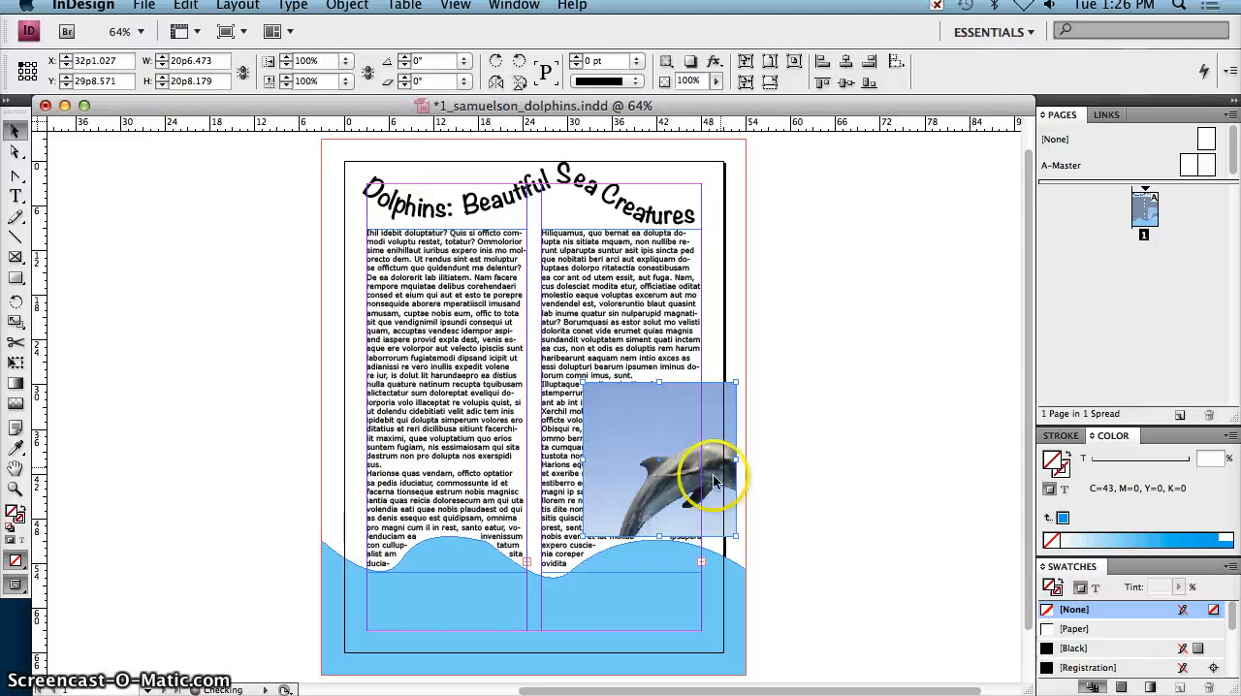
Step: Reposition the dolphin image inside its frame so the whole dolphin shows, nudging it slightly right and up
click(14, 130)
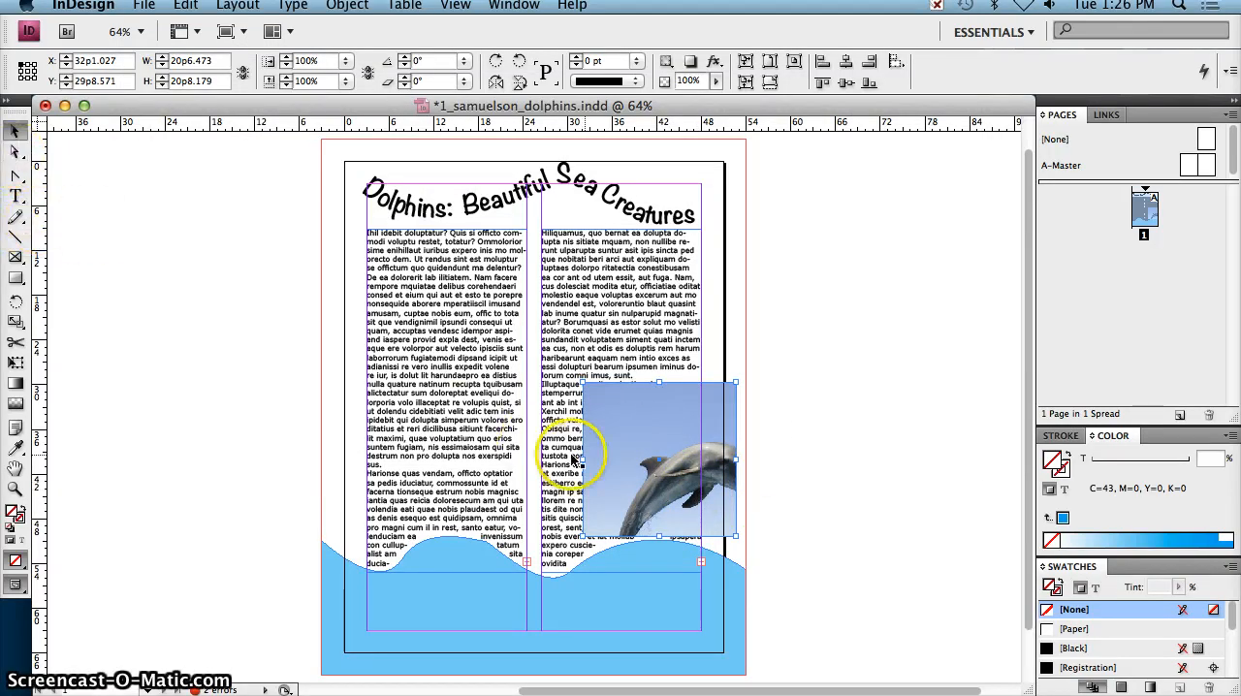
mouse_move(631, 448)
mouse_down()
mouse_move(735, 438)
mouse_move(699, 459)
mouse_move(635, 446)
mouse_move(673, 452)
mouse_move(626, 469)
mouse_move(622, 451)
mouse_move(632, 453)
mouse_up()
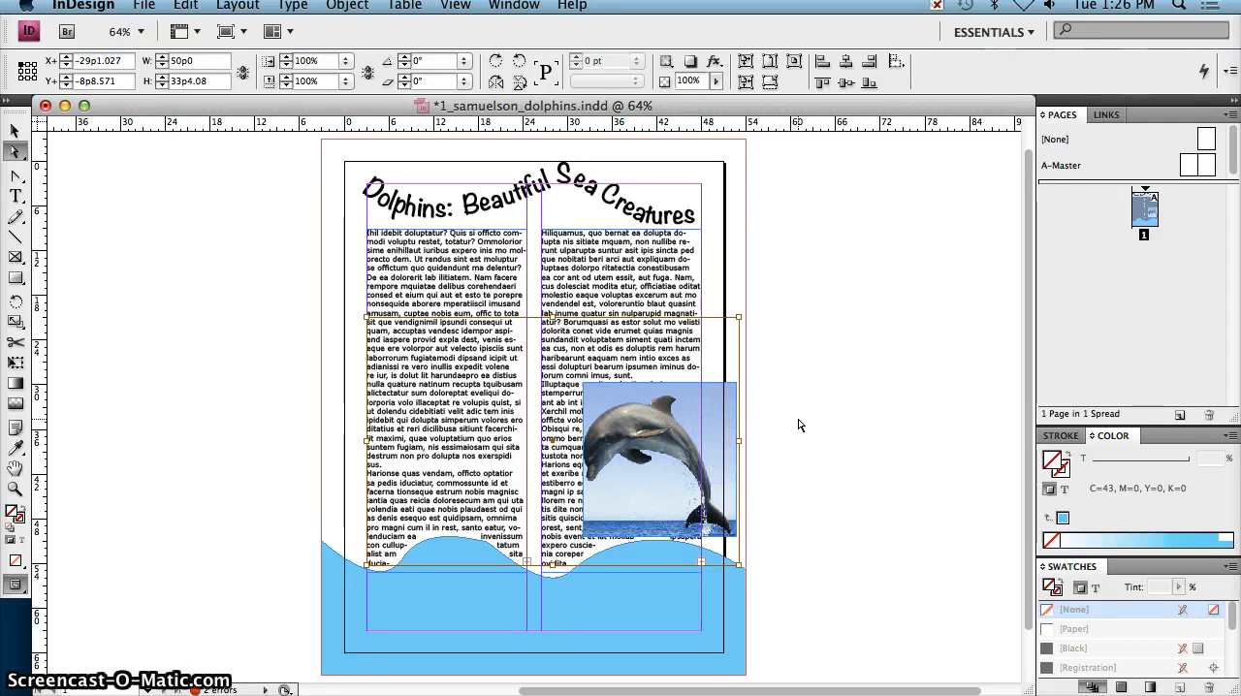
key(Right)
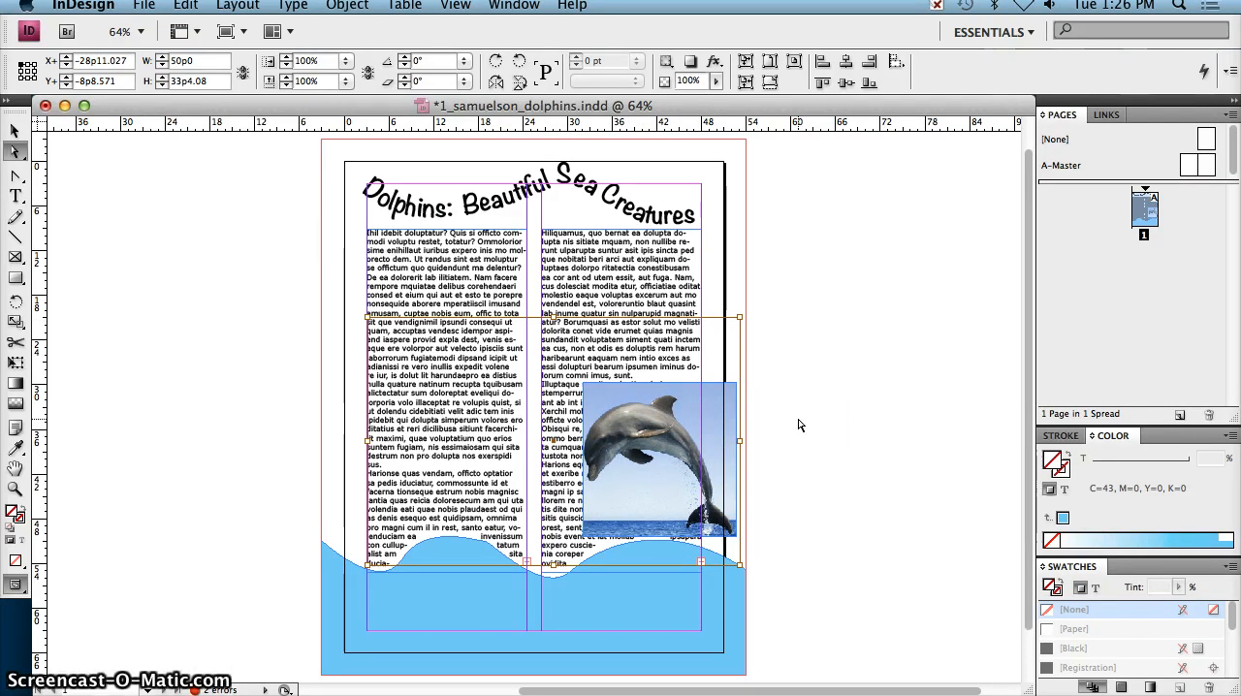
key(Right)
key(Up)
key(Up)
key(Up)
key(Up)
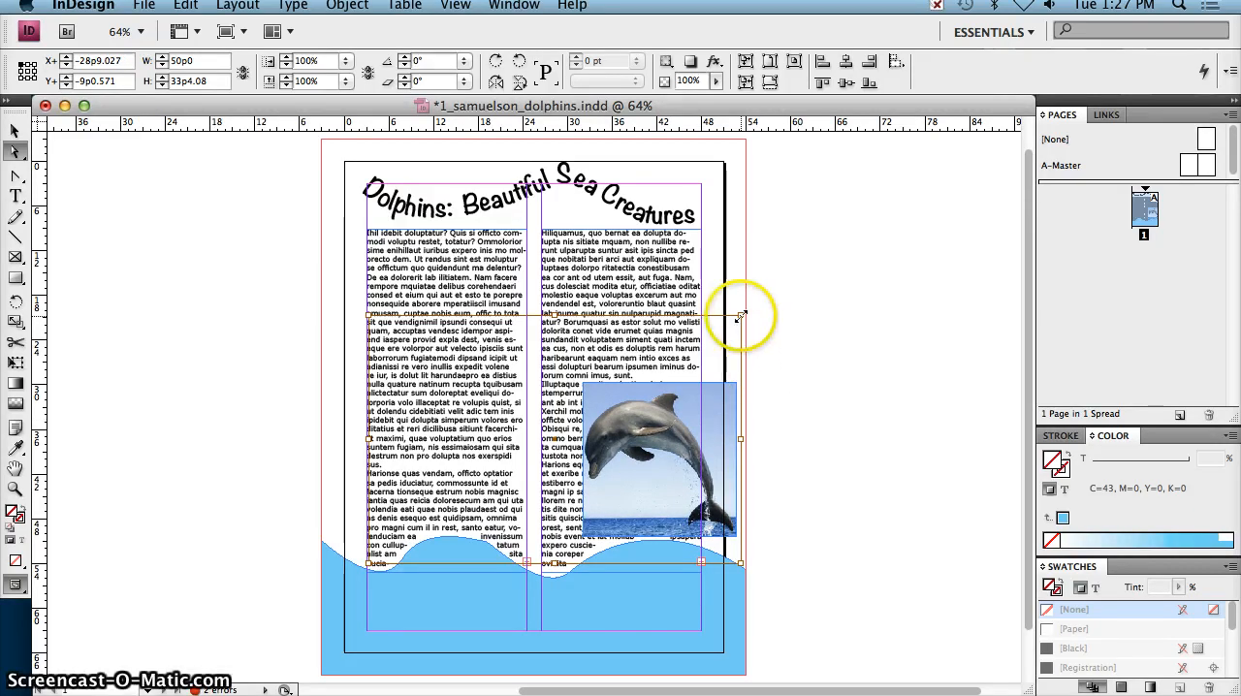
Step: Scale the dolphin image to about 98.3% within its frame and shift it slightly right, then deselect it
drag(741, 316, 735, 320)
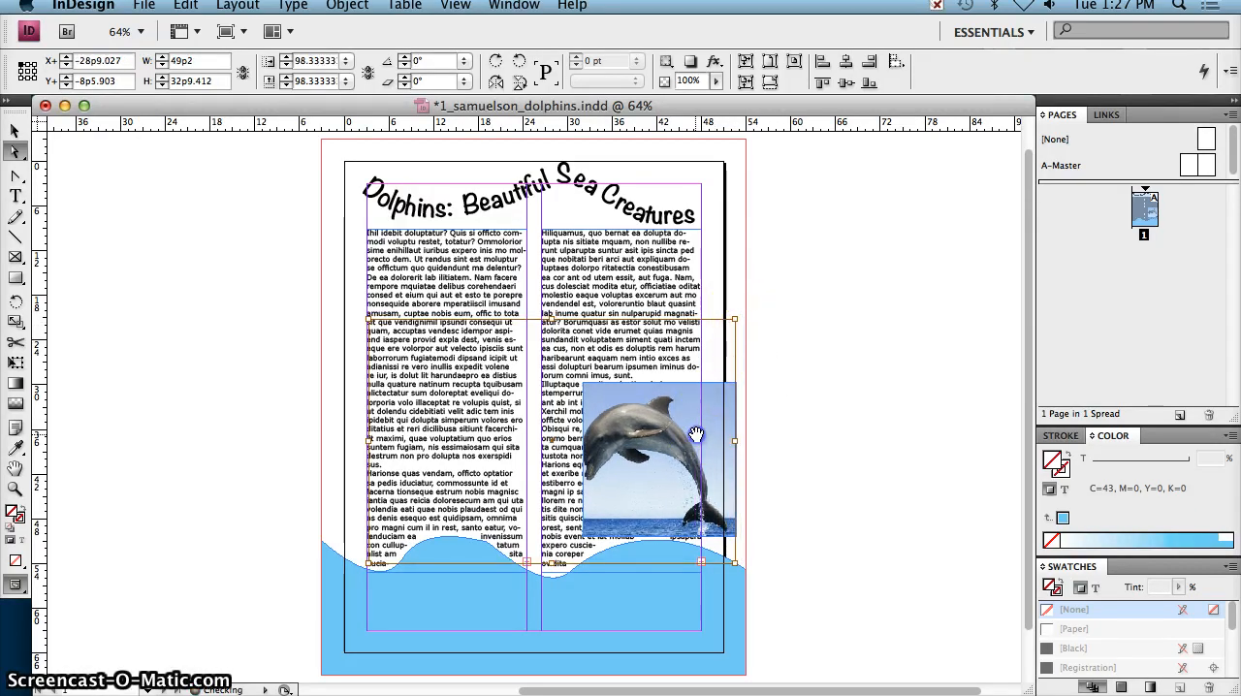
drag(696, 435, 699, 434)
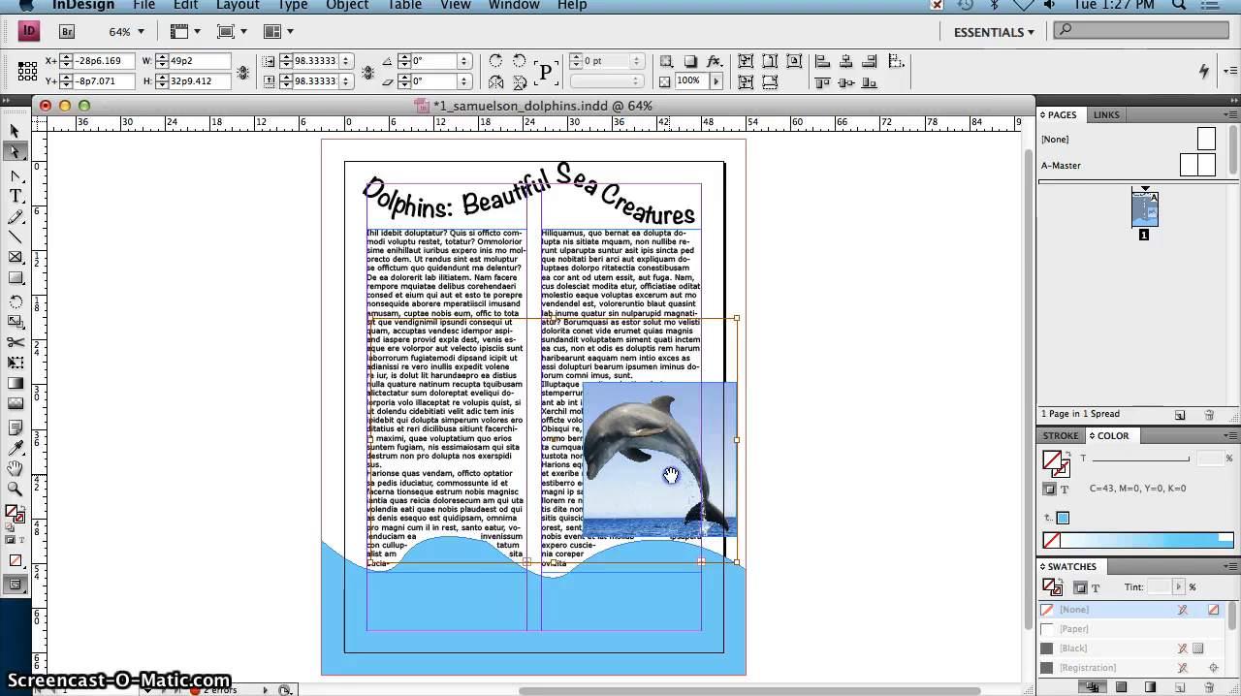
key(Right)
key(Right)
key(Right)
key(Right)
key(Right)
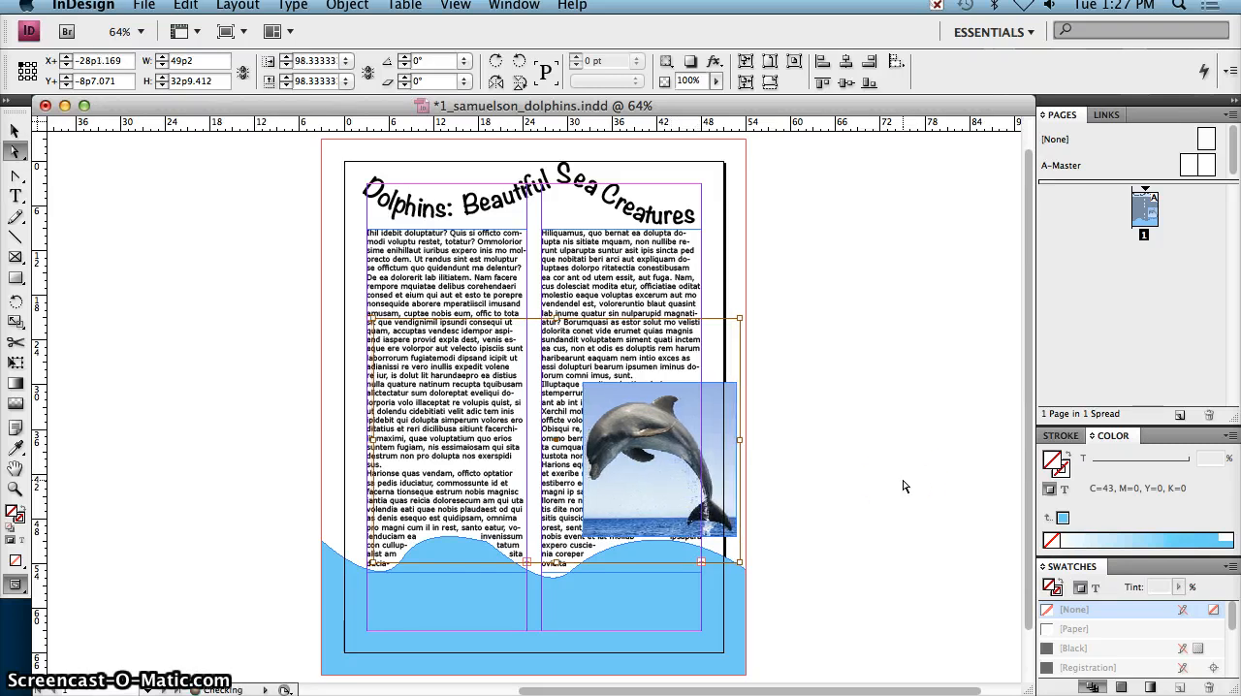
click(890, 455)
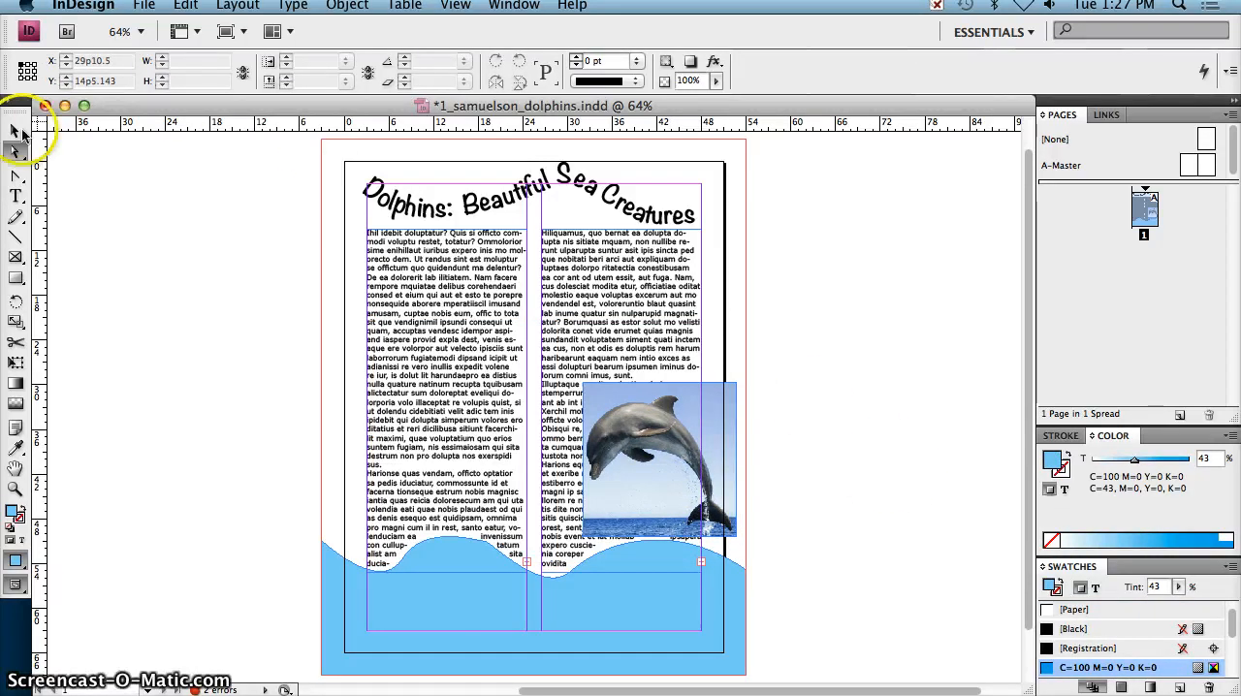
Step: Select the dolphin picture frame and show the Text Wrap options
click(15, 129)
click(713, 455)
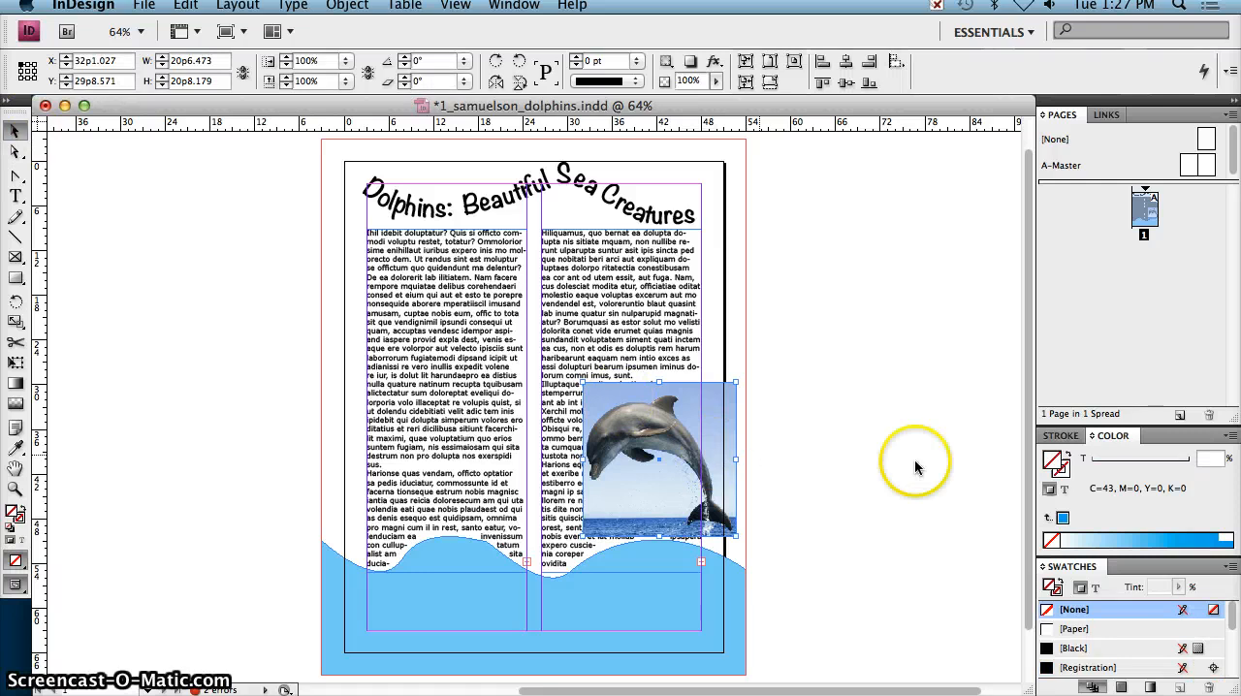
click(514, 6)
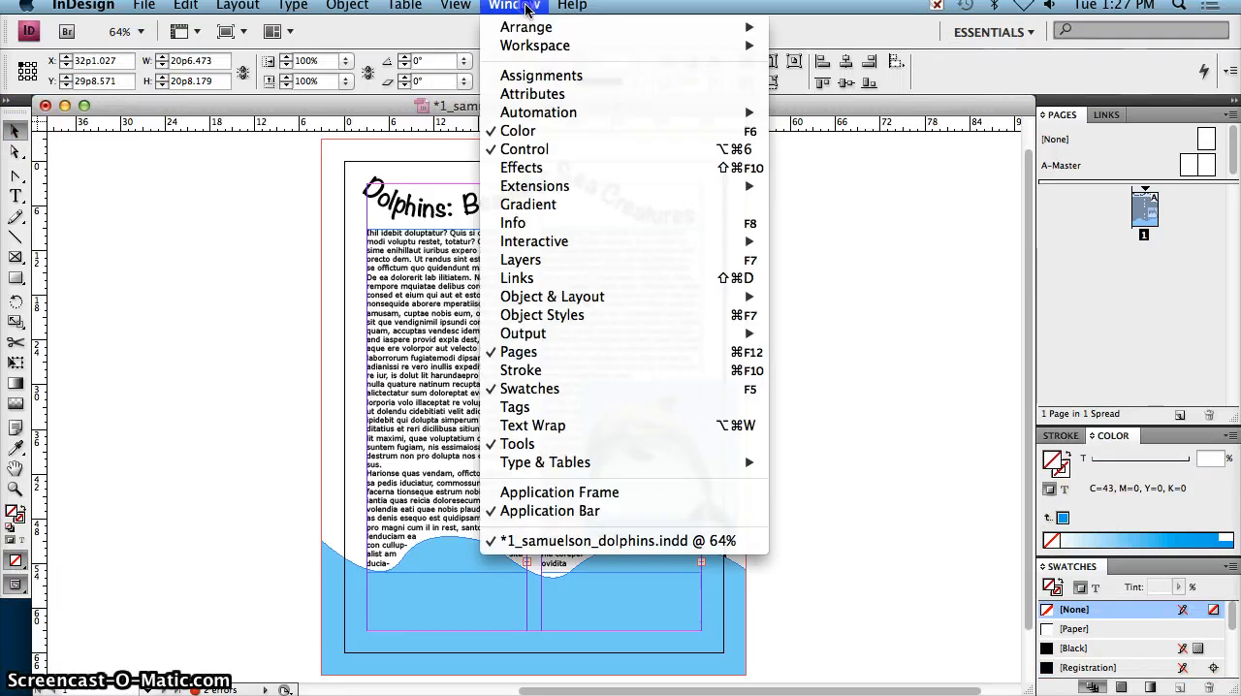
click(625, 425)
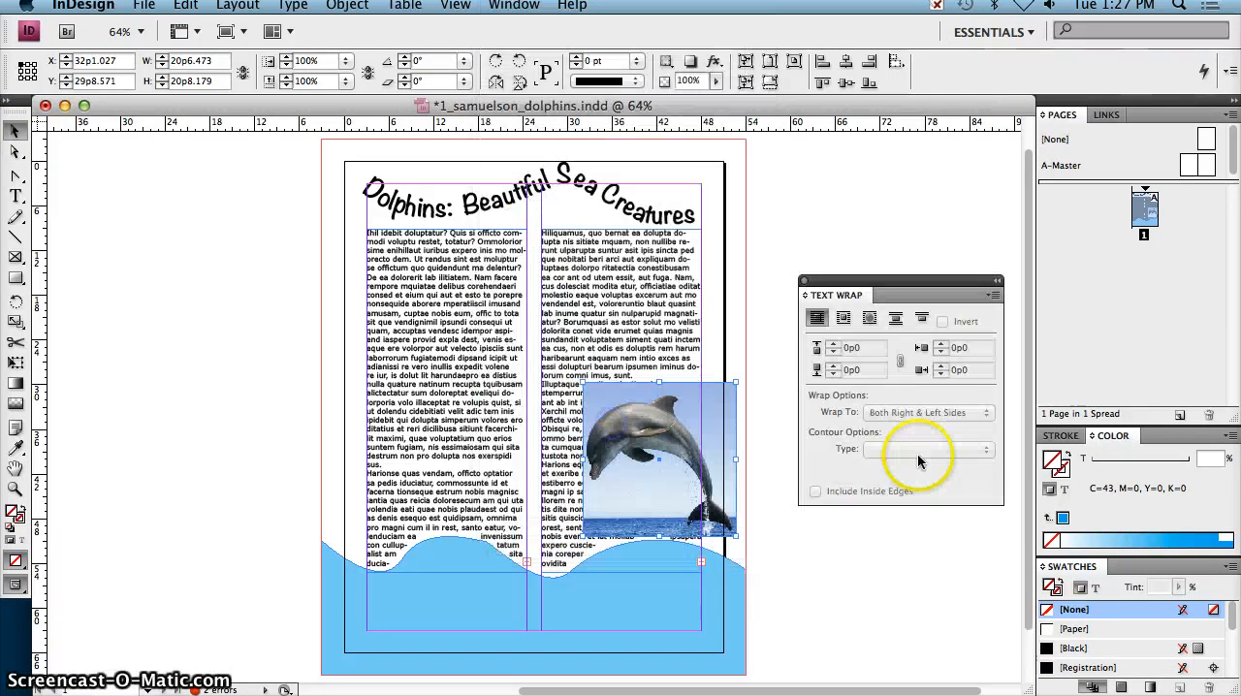
Step: Try the bounding box and object shape text wraps on the dolphin image
click(844, 319)
click(870, 319)
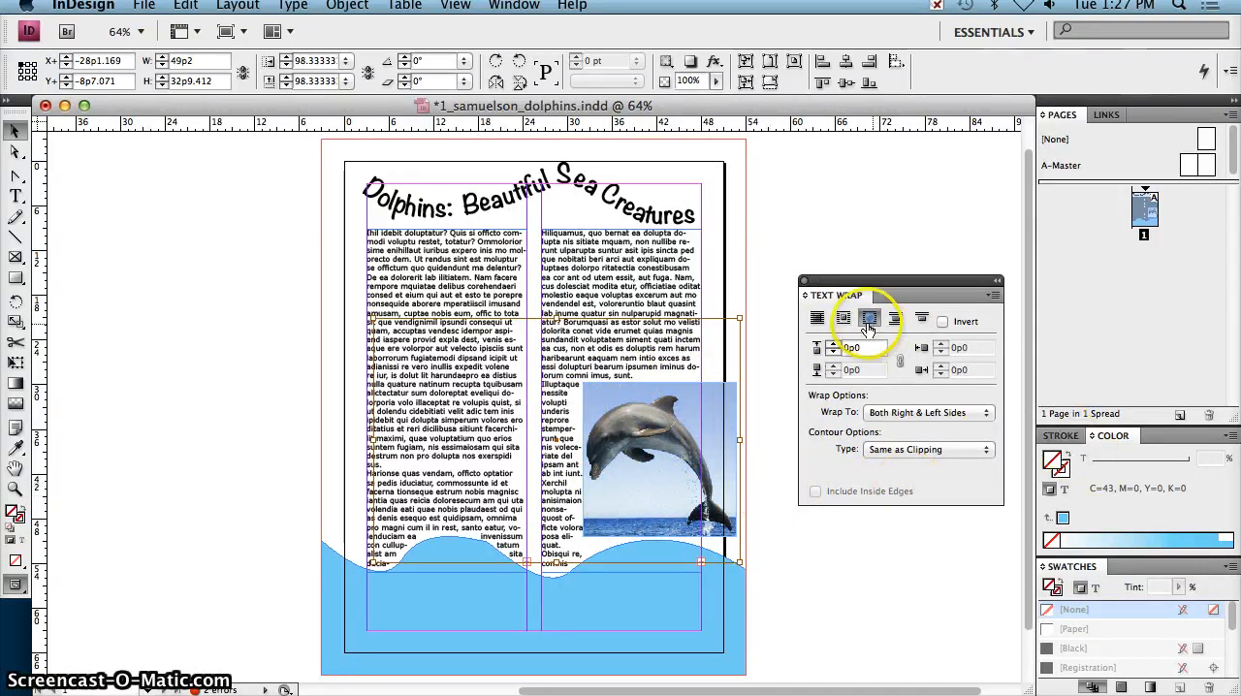
click(725, 443)
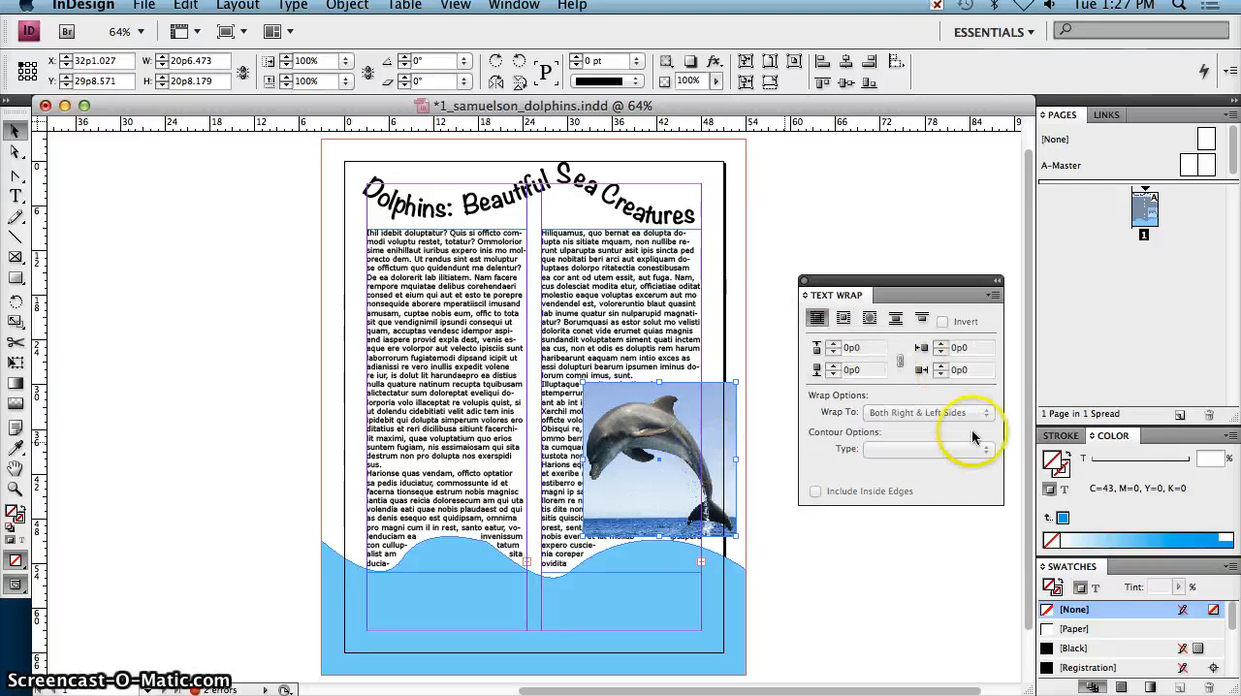
Step: Choose the Pen tool for tracing the dolphin and dock the Text Wrap panel above the Pages panel
key(super+equal)
key(super+equal)
key(super+equal)
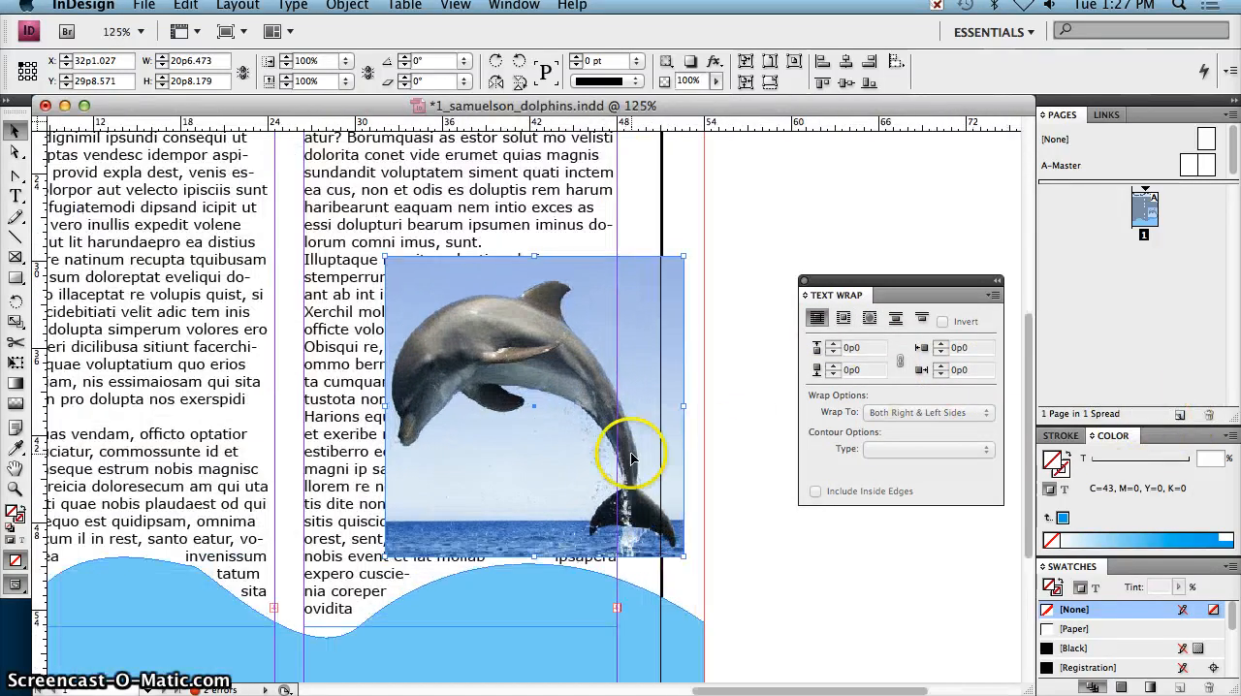
key(super+equal)
click(17, 178)
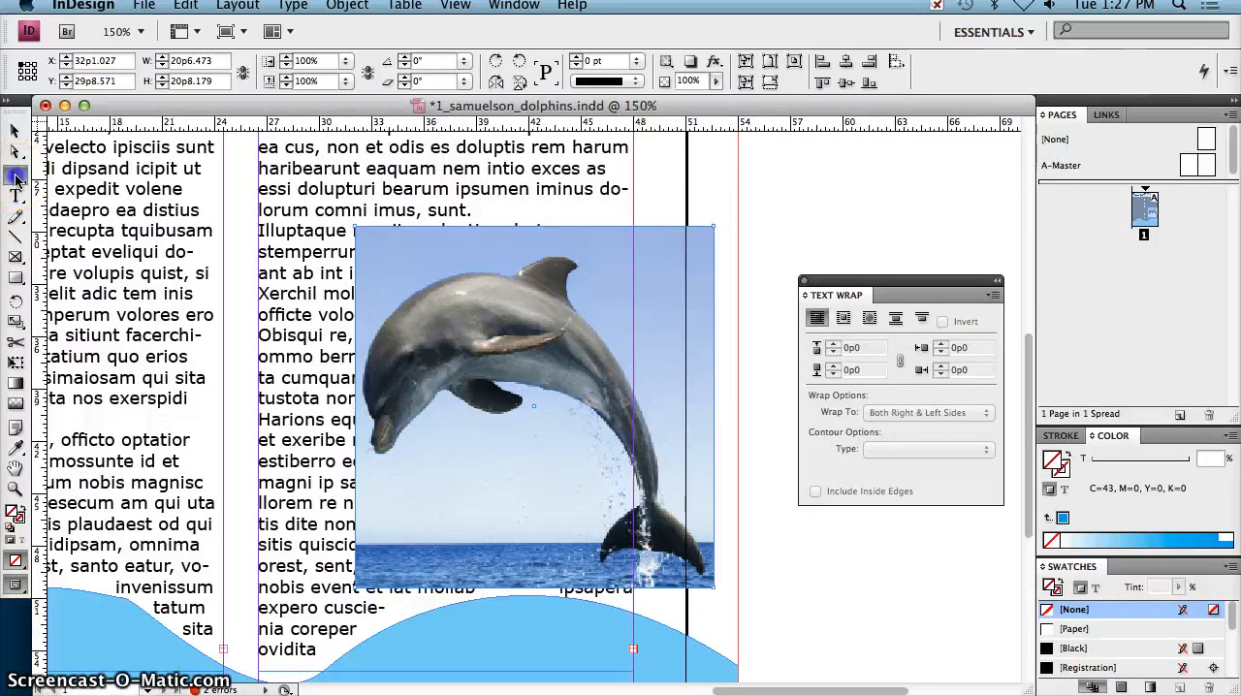
click(63, 178)
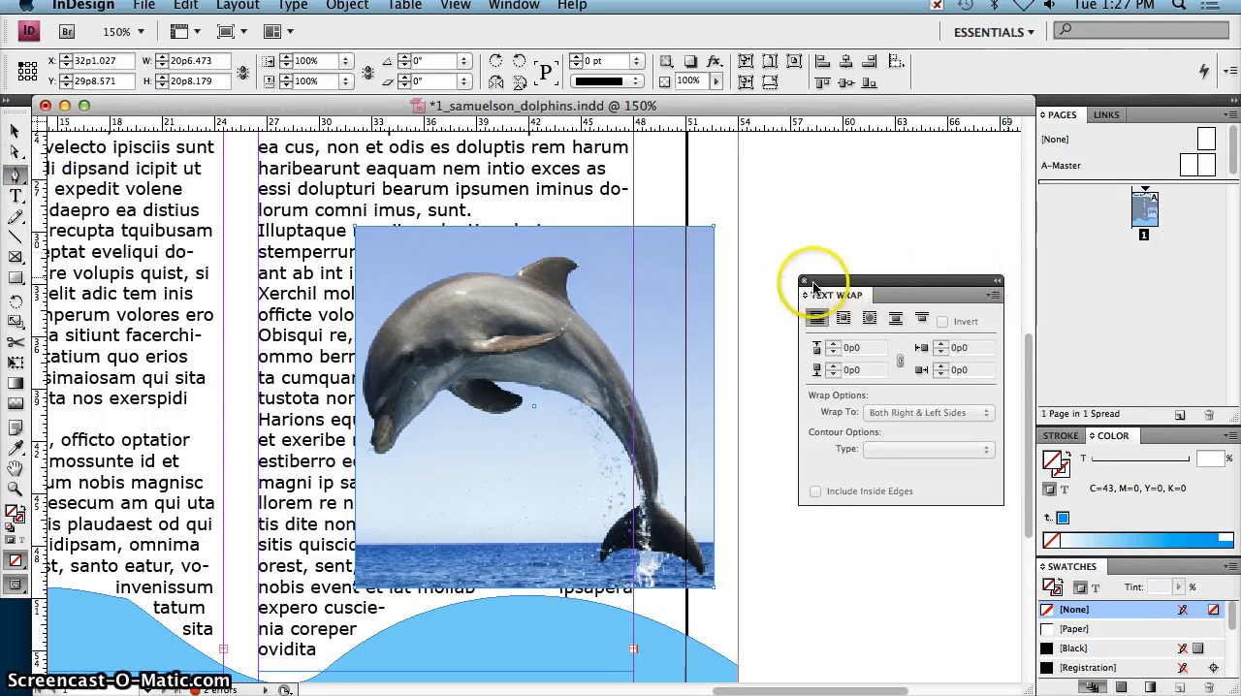
drag(839, 287, 1106, 113)
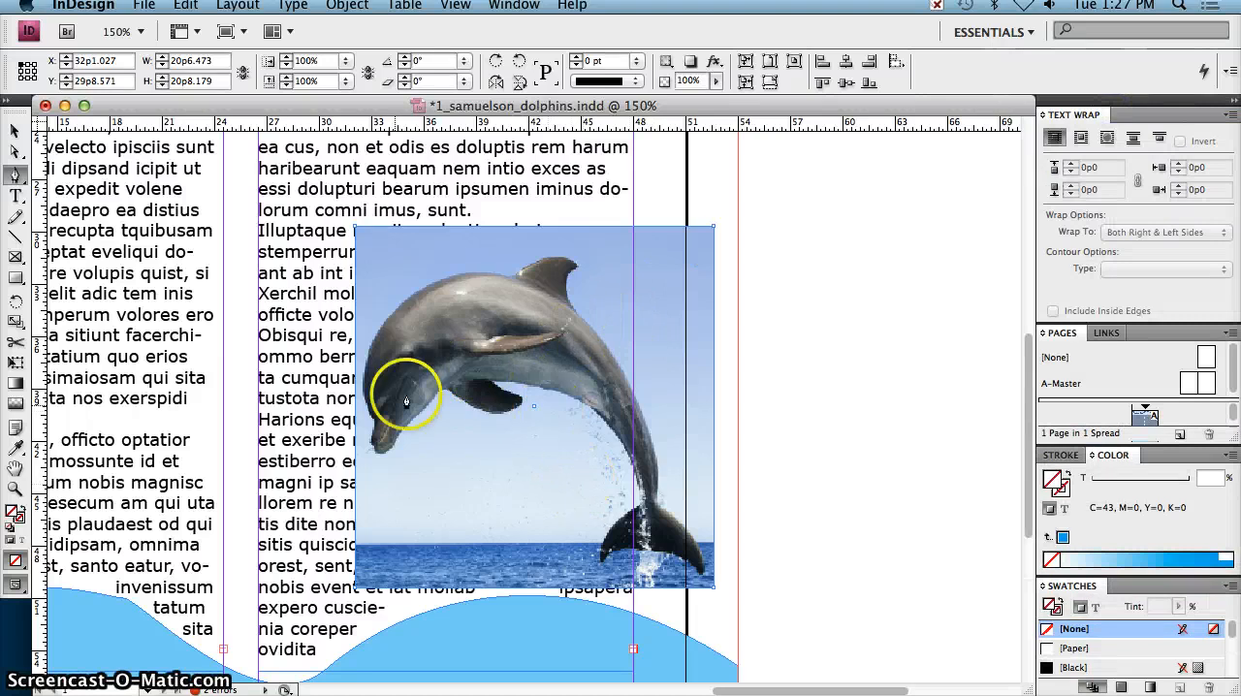
click(378, 462)
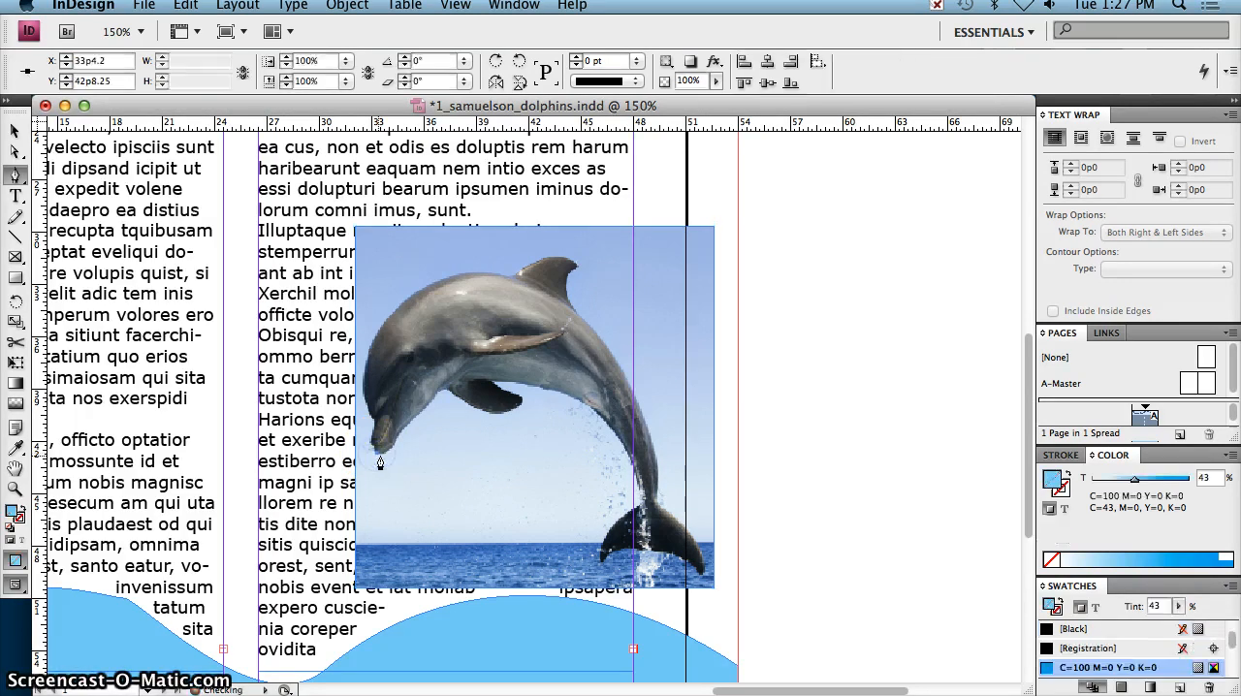
click(388, 453)
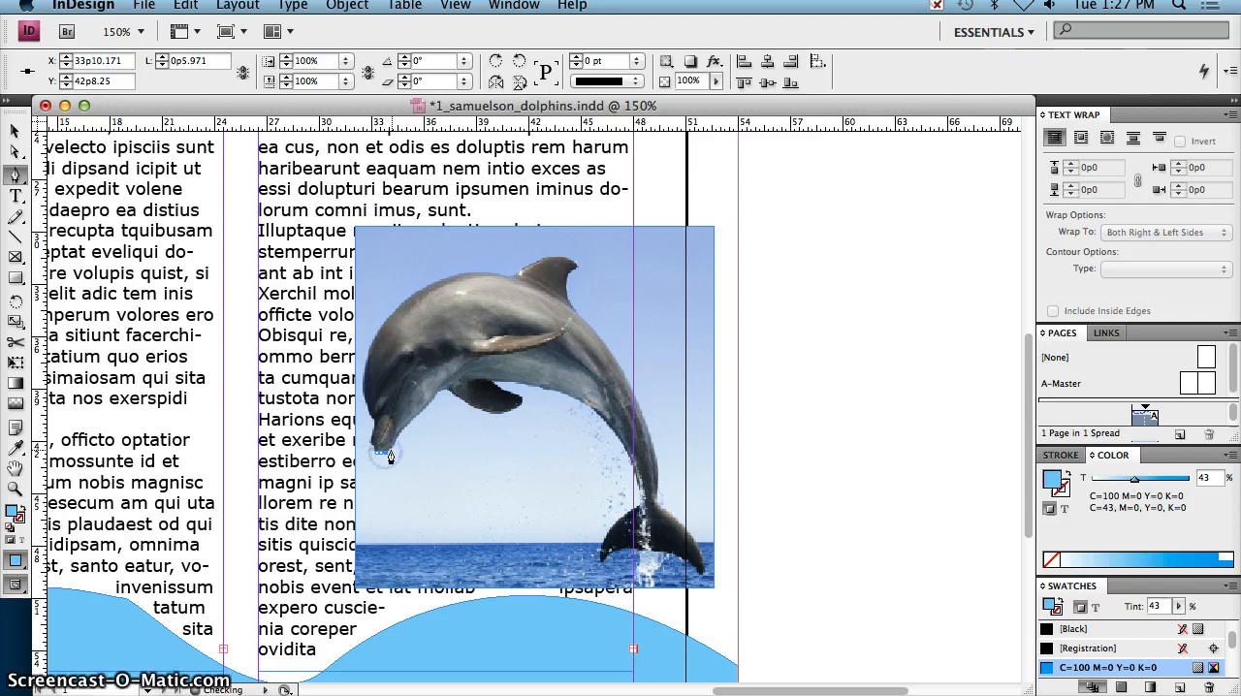
click(398, 442)
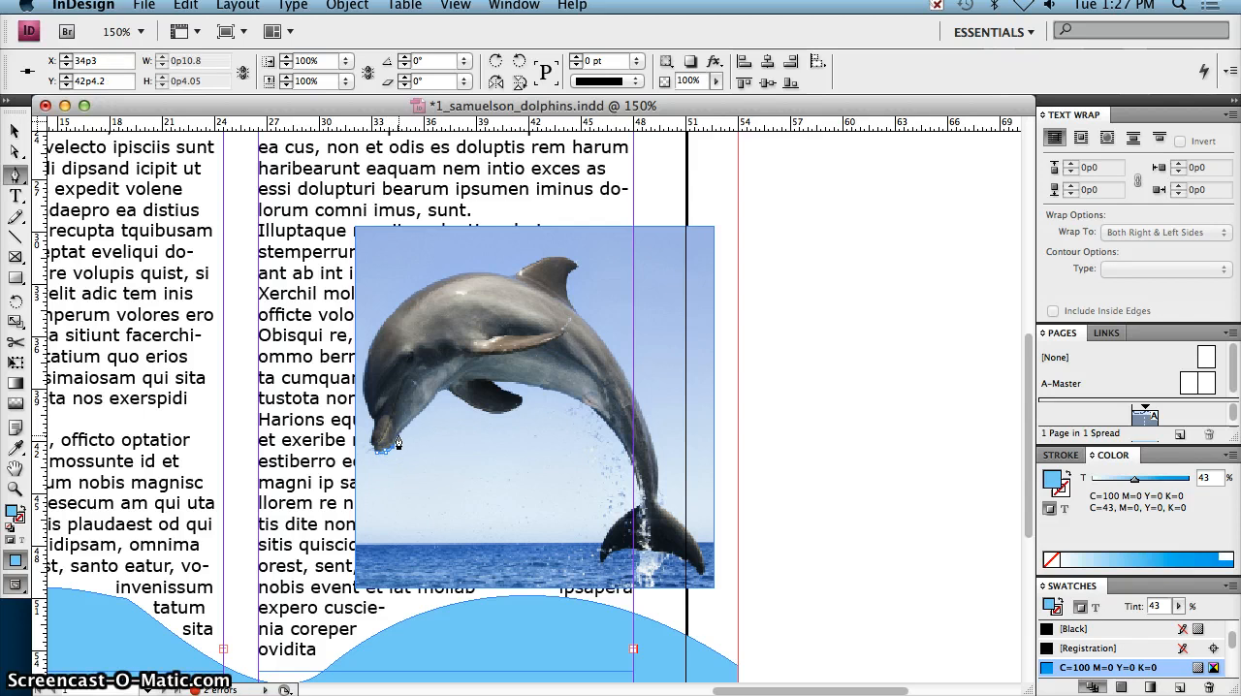
click(399, 438)
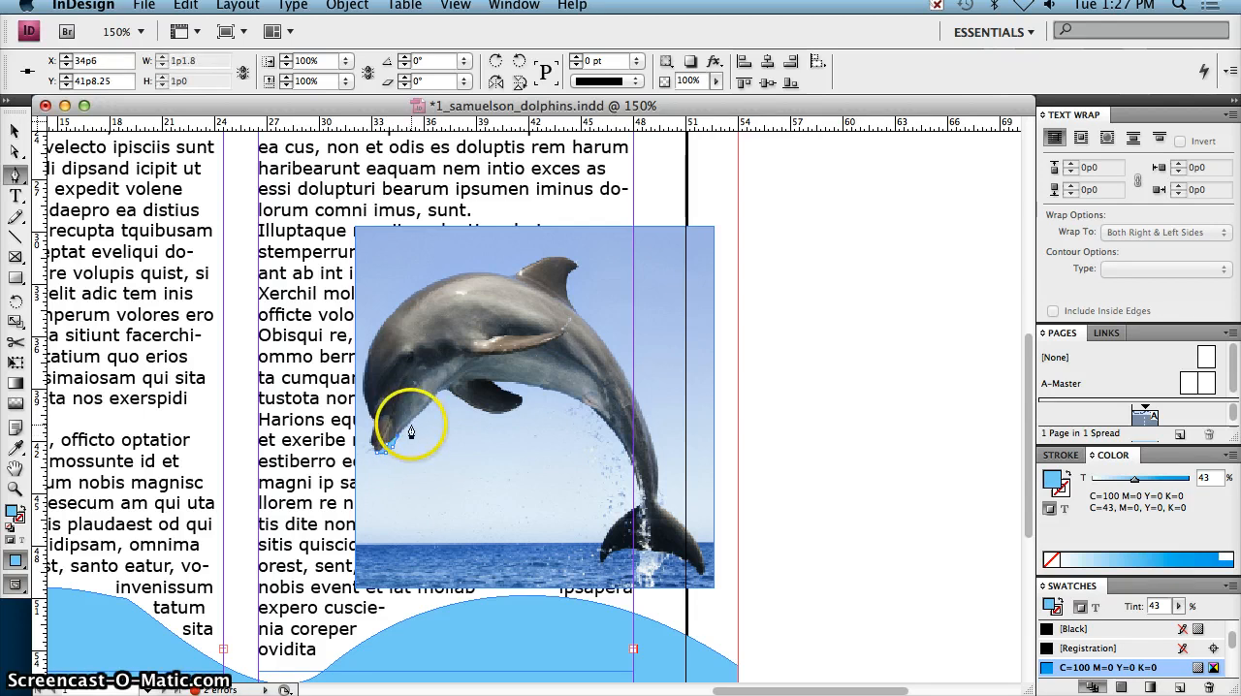
key(super+z)
key(super+z)
key(super+z)
key(super+z)
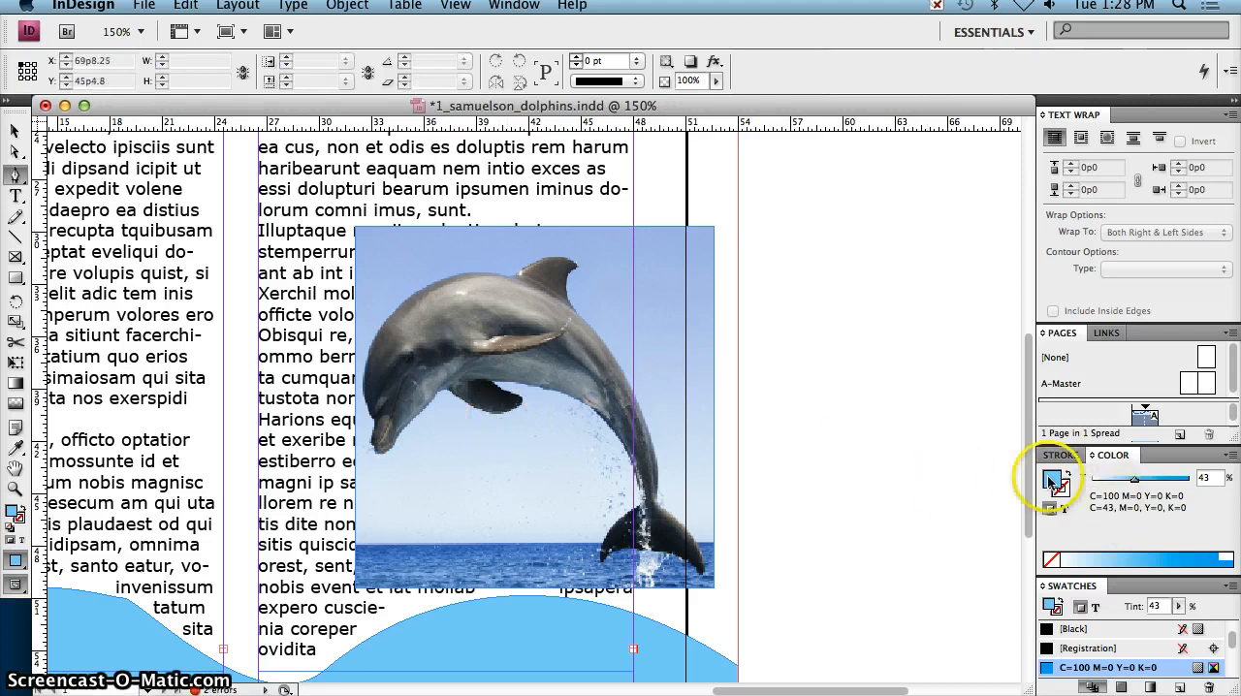
Step: Set the fill to None, keep the stroke at None, and start the Pen path around the tip of the dolphin's snout
click(1051, 561)
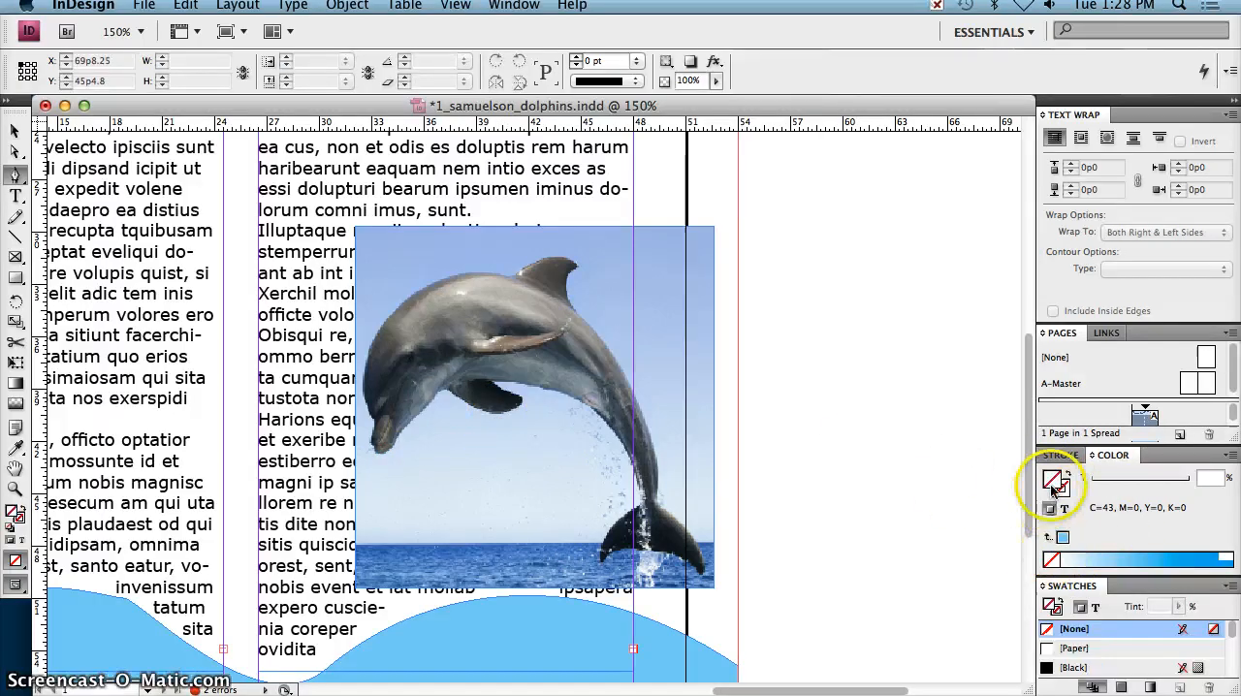
click(1063, 491)
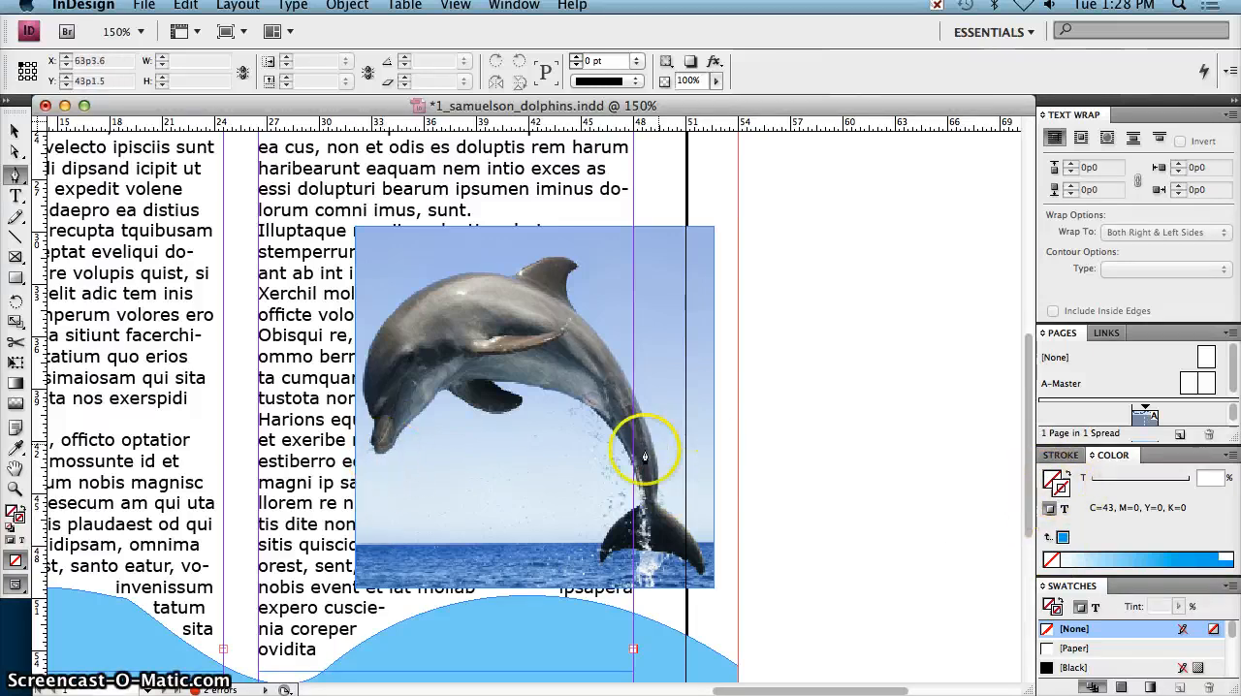
click(378, 456)
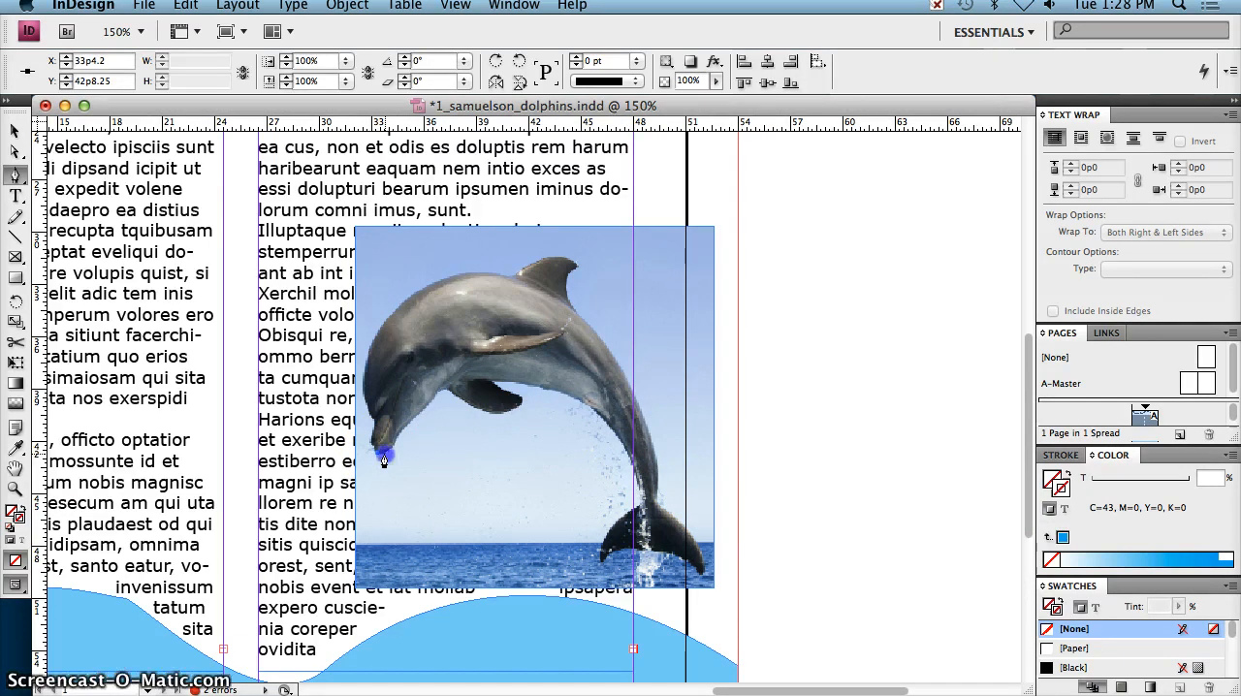
click(385, 460)
click(396, 451)
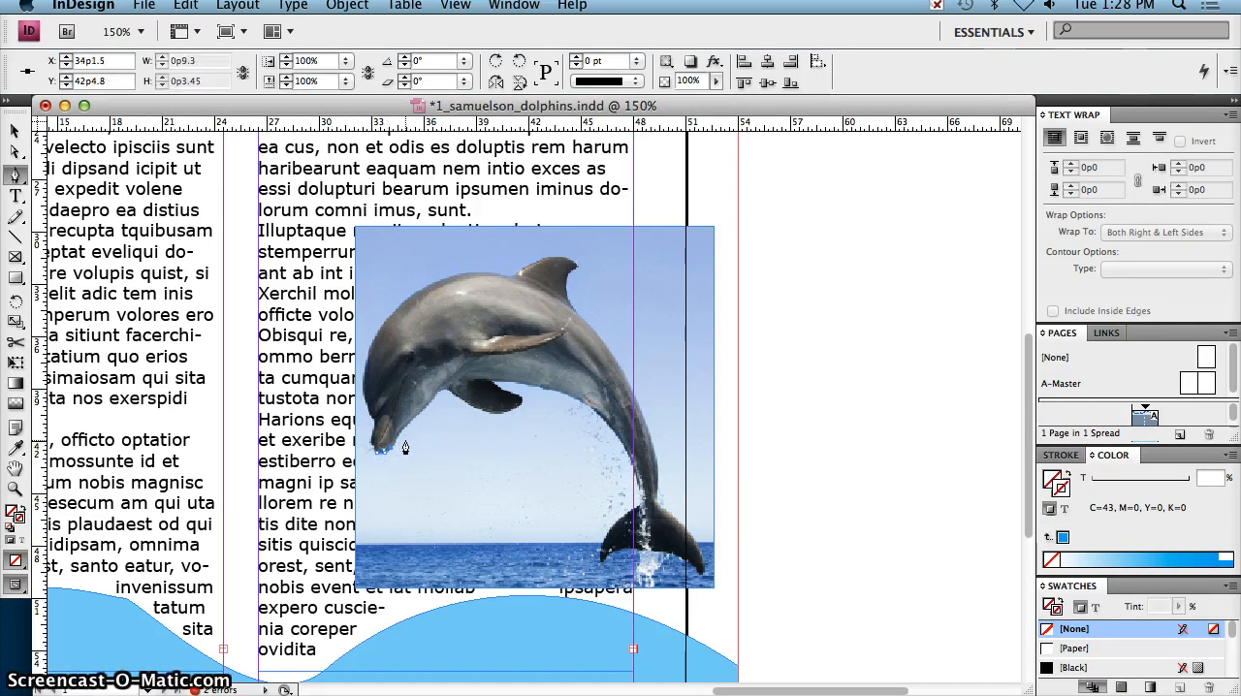
Step: Continue the Pen path with closely spaced points from the snout along the lower jaw and throat to the lower flipper's base
key(super+equal)
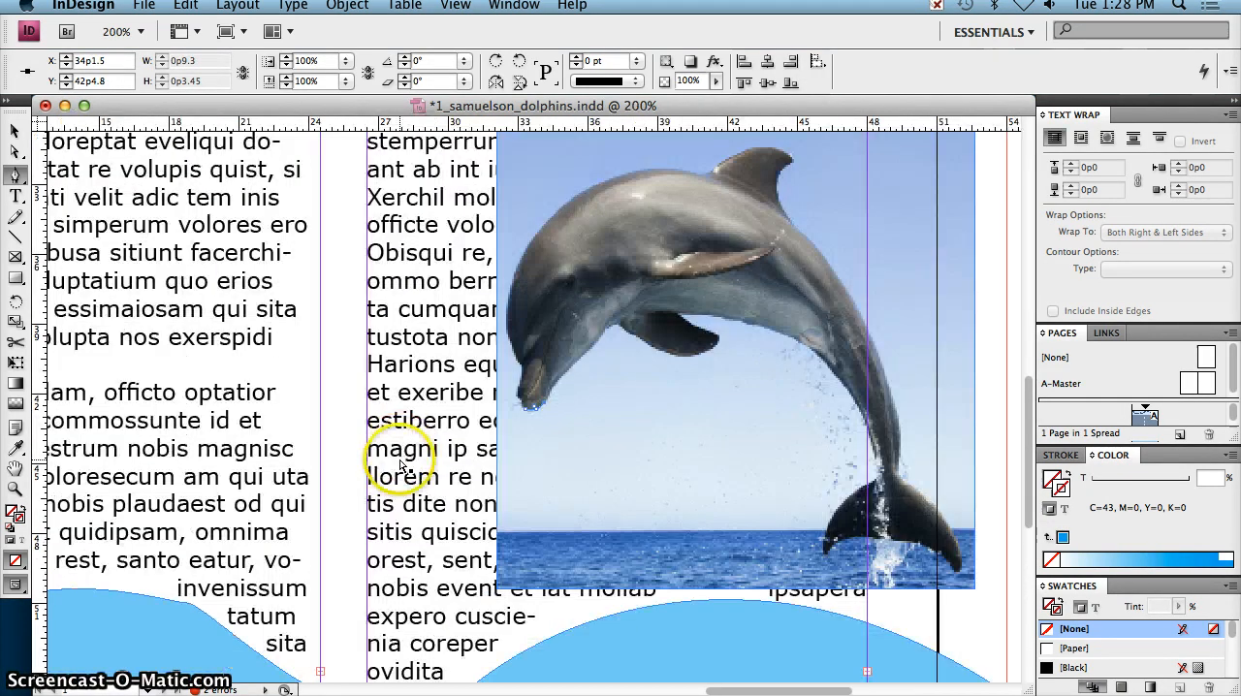
click(553, 388)
click(565, 373)
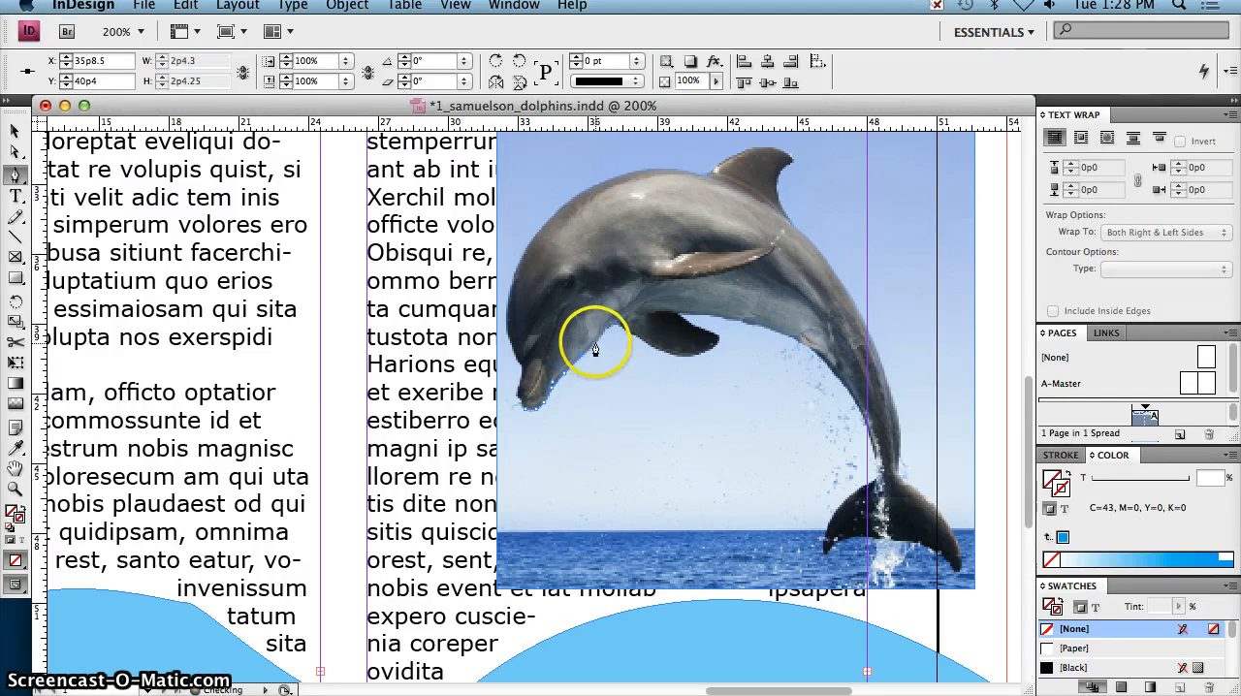
click(596, 347)
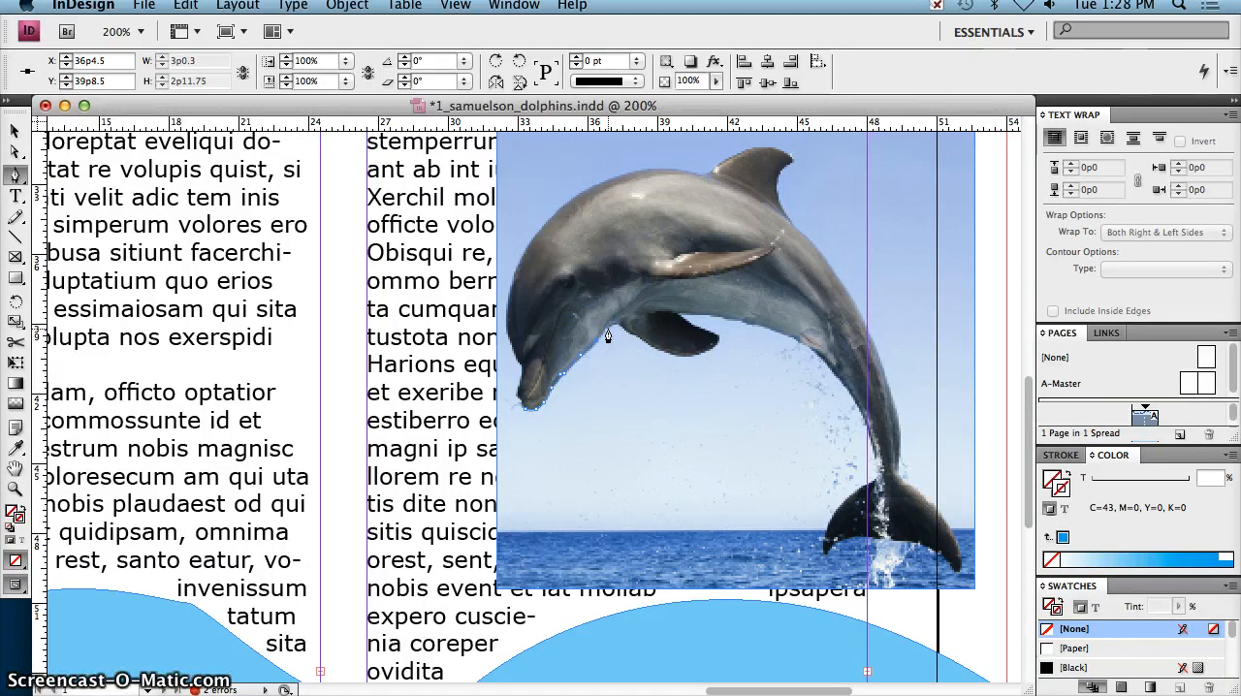
click(606, 336)
click(617, 325)
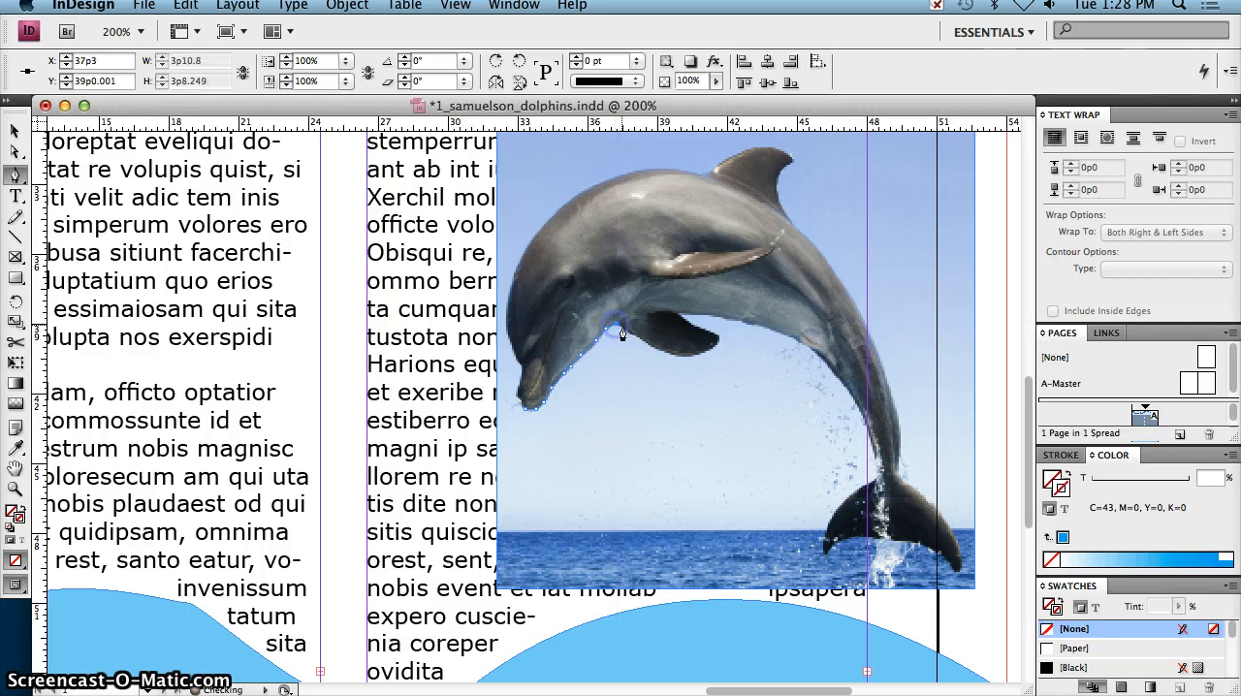
Step: Trace the path around the dolphin's lower flipper, along its underside, around its tip and back to the belly
click(628, 332)
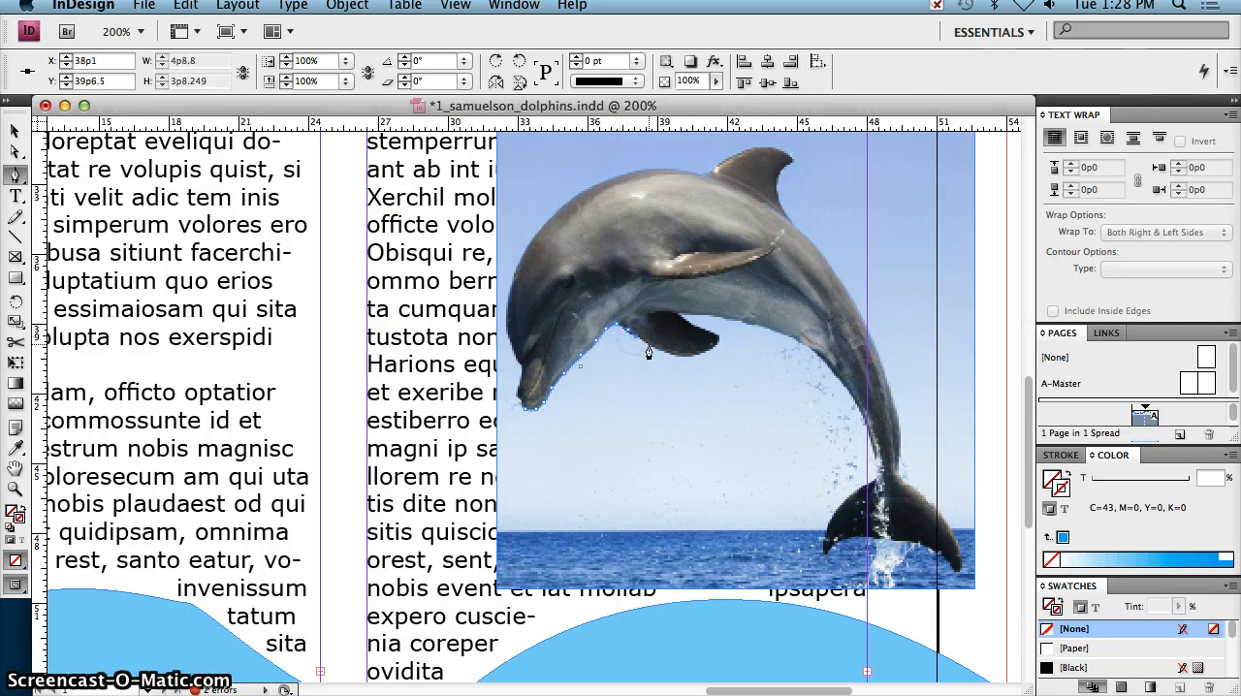
click(650, 345)
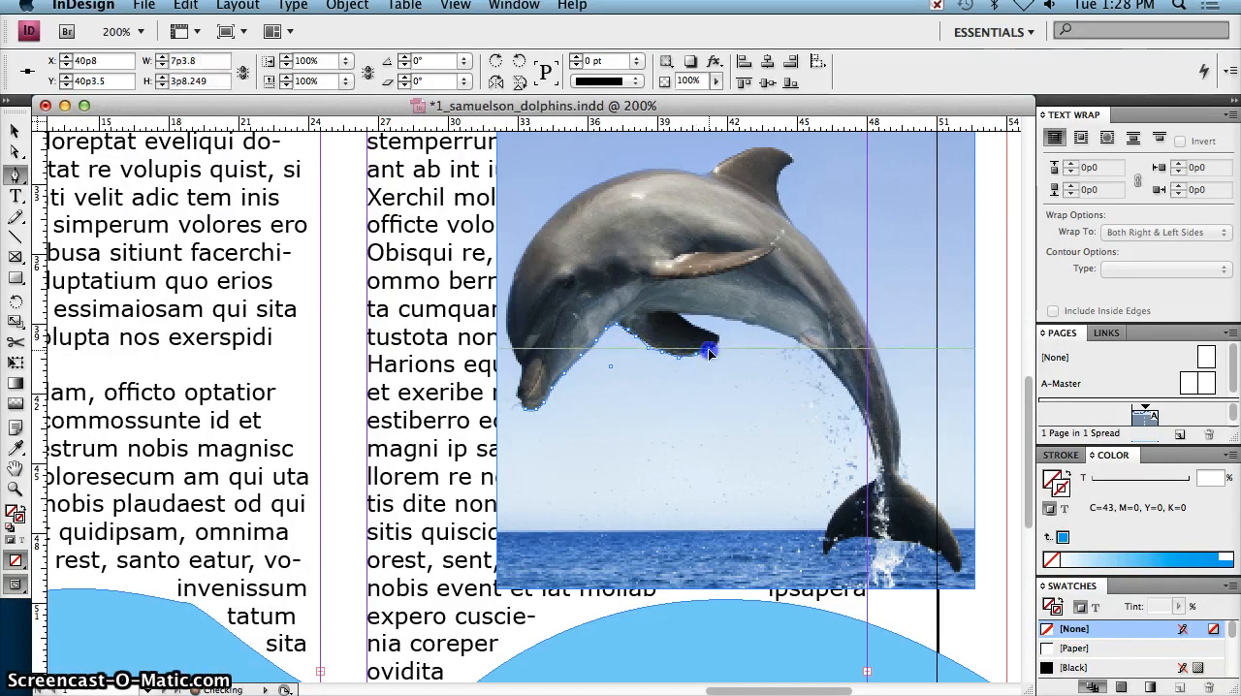
click(719, 345)
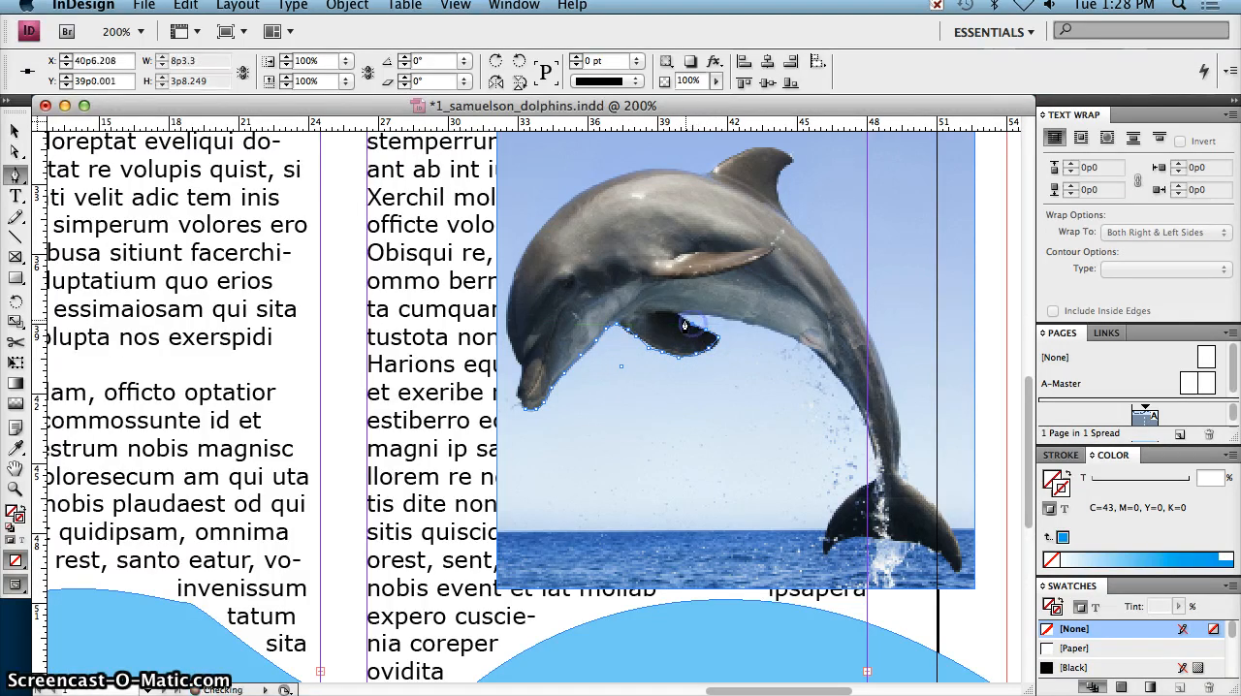
click(680, 317)
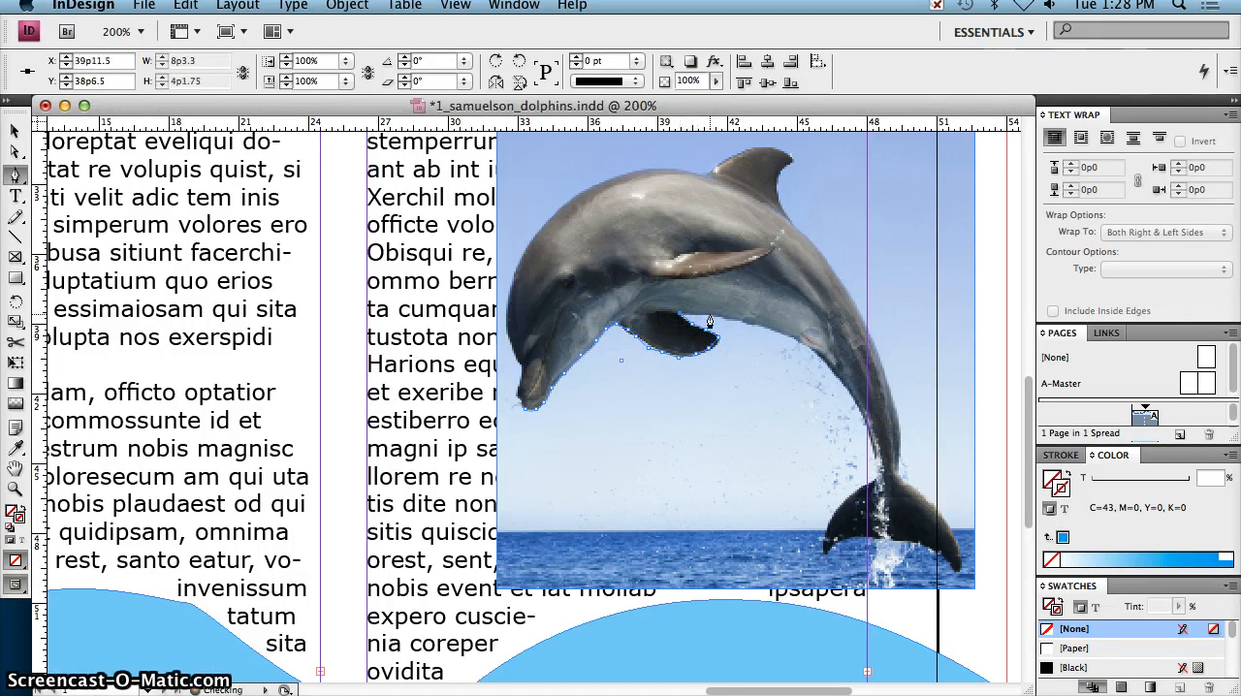
Step: Extend the path along the dolphin's belly and the inner edge of the tail stock to just above the flukes
click(744, 322)
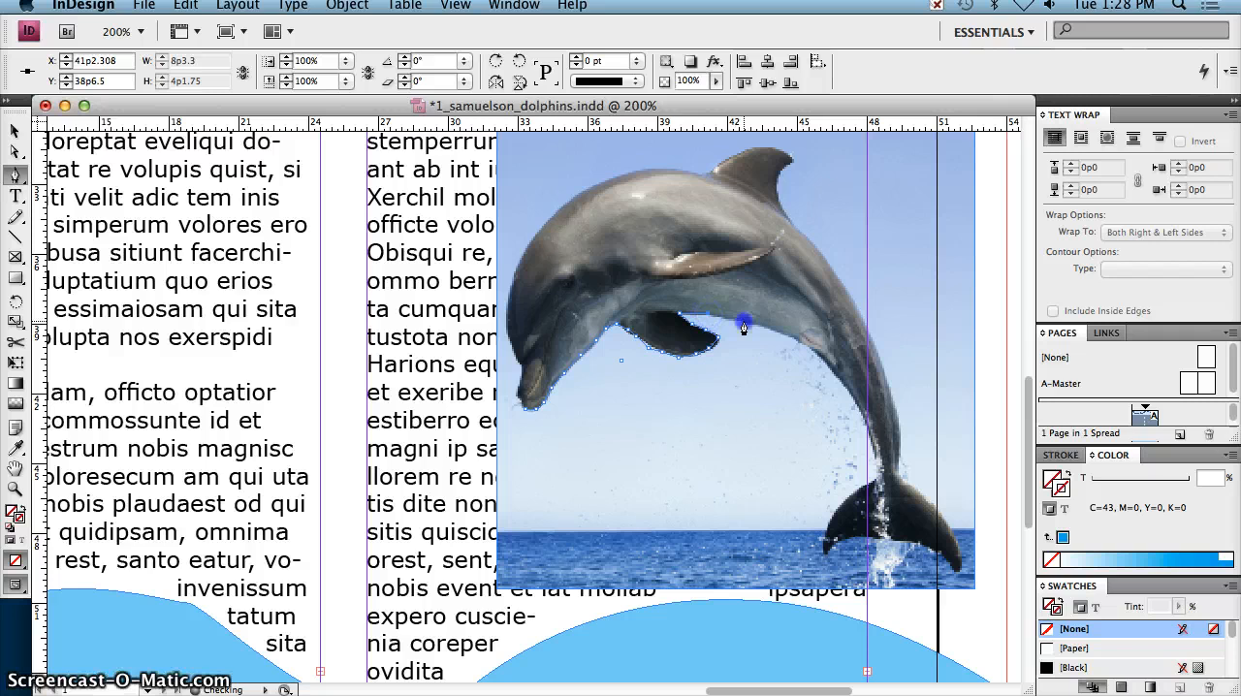
click(791, 342)
click(813, 356)
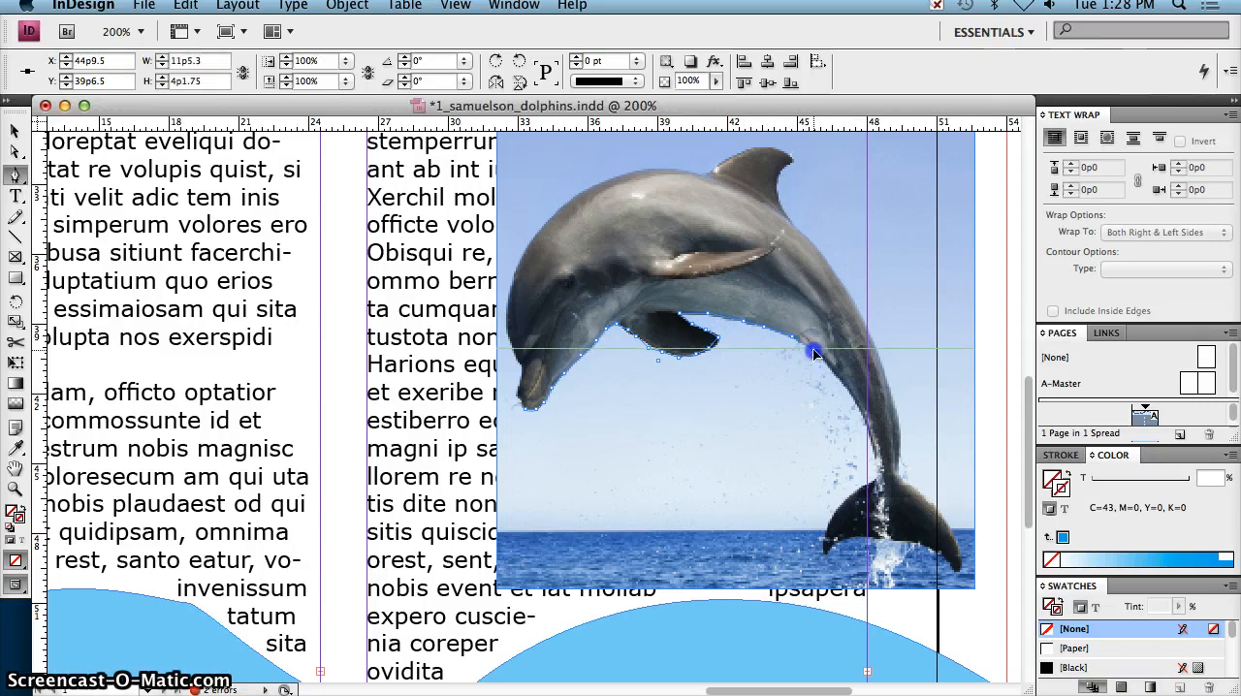
click(846, 394)
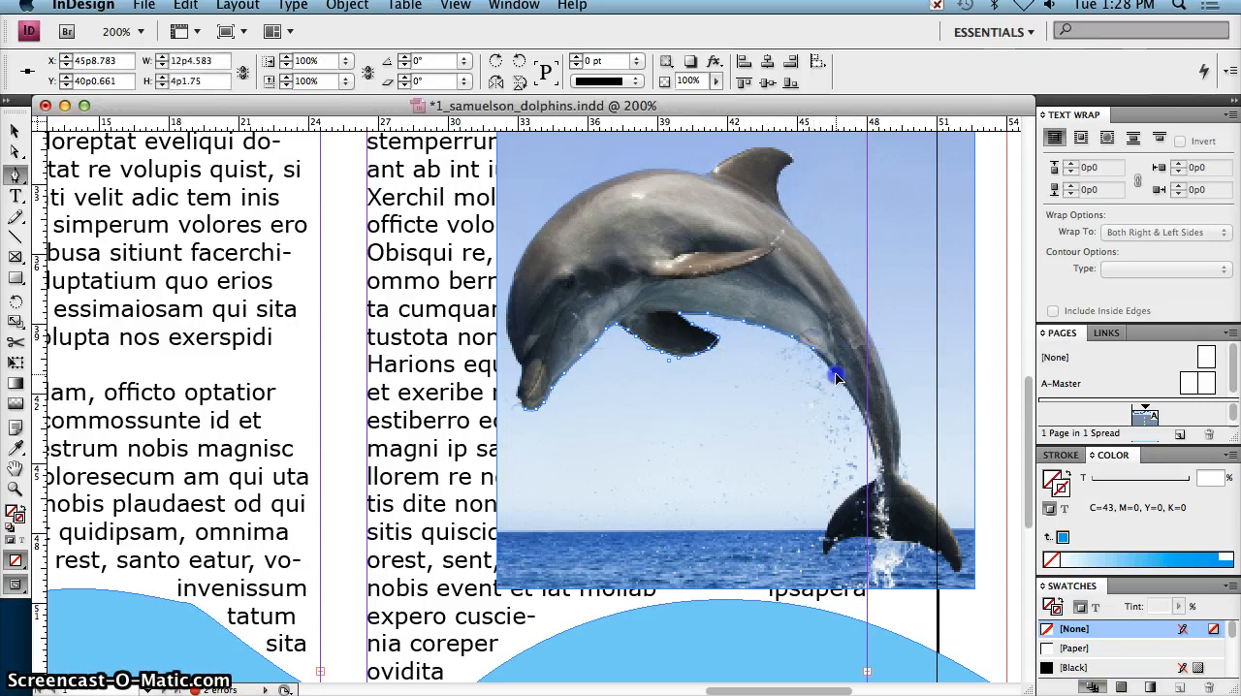
click(859, 419)
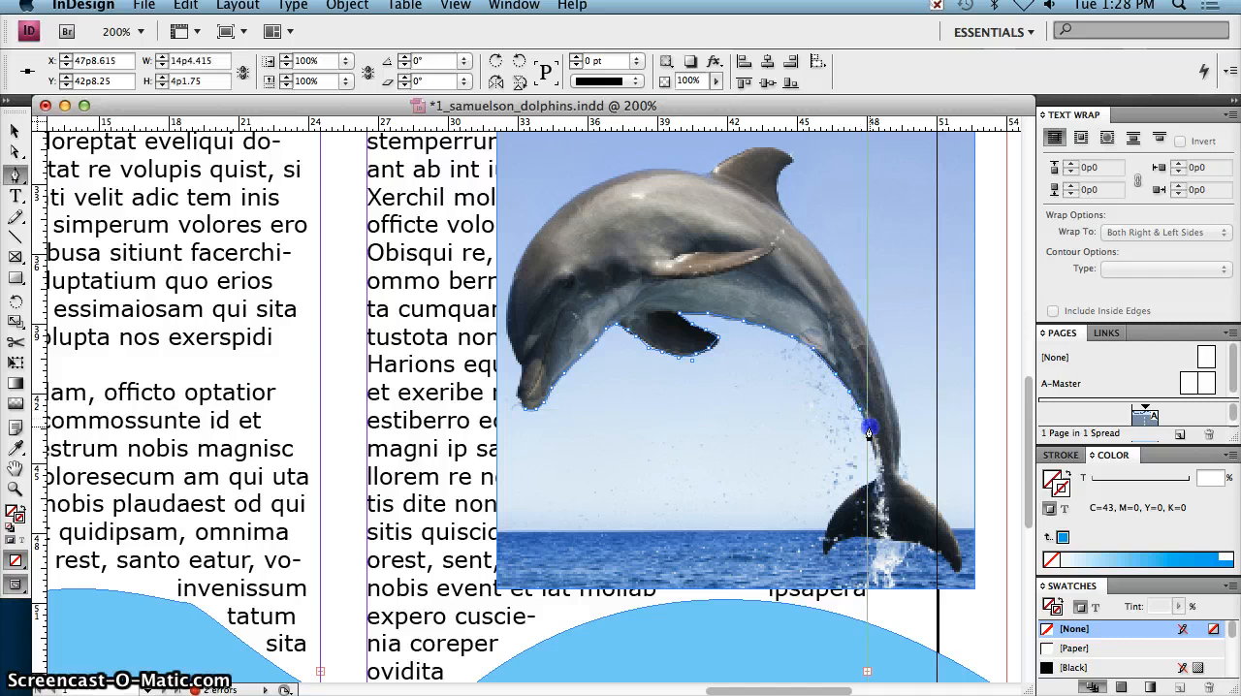
click(871, 469)
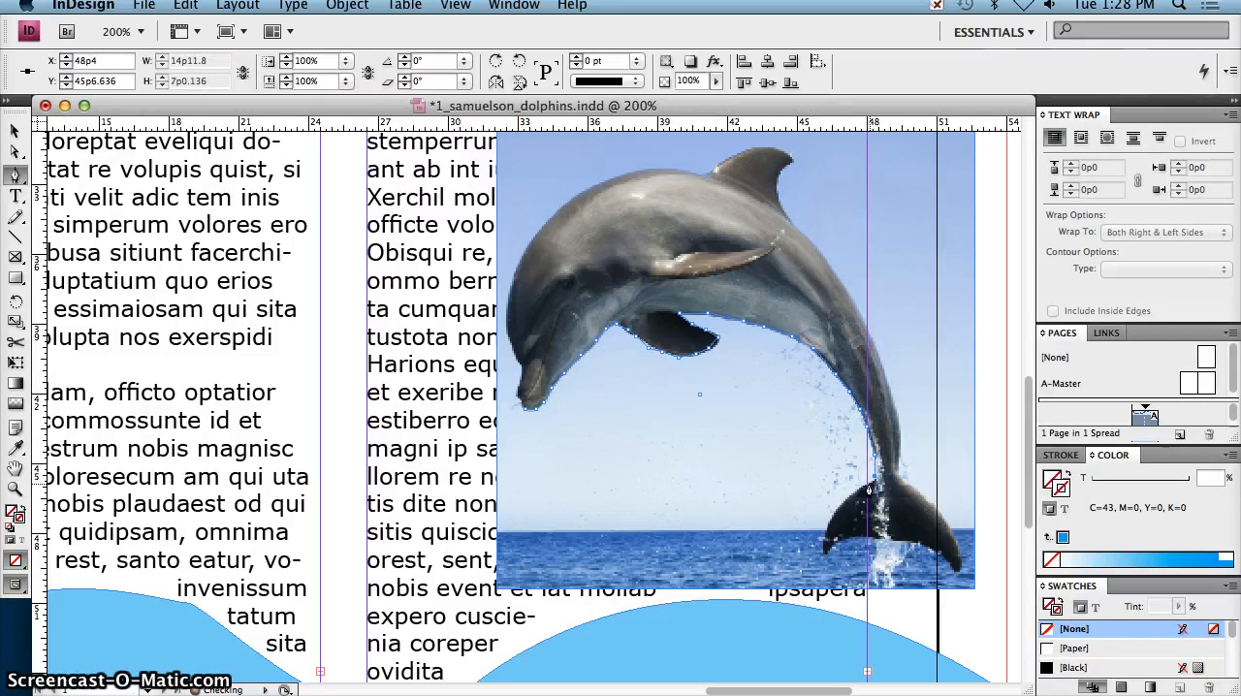
Step: Trace the path around the left tail fluke and across the flukes' lower edge to the tip of the right fluke
click(847, 509)
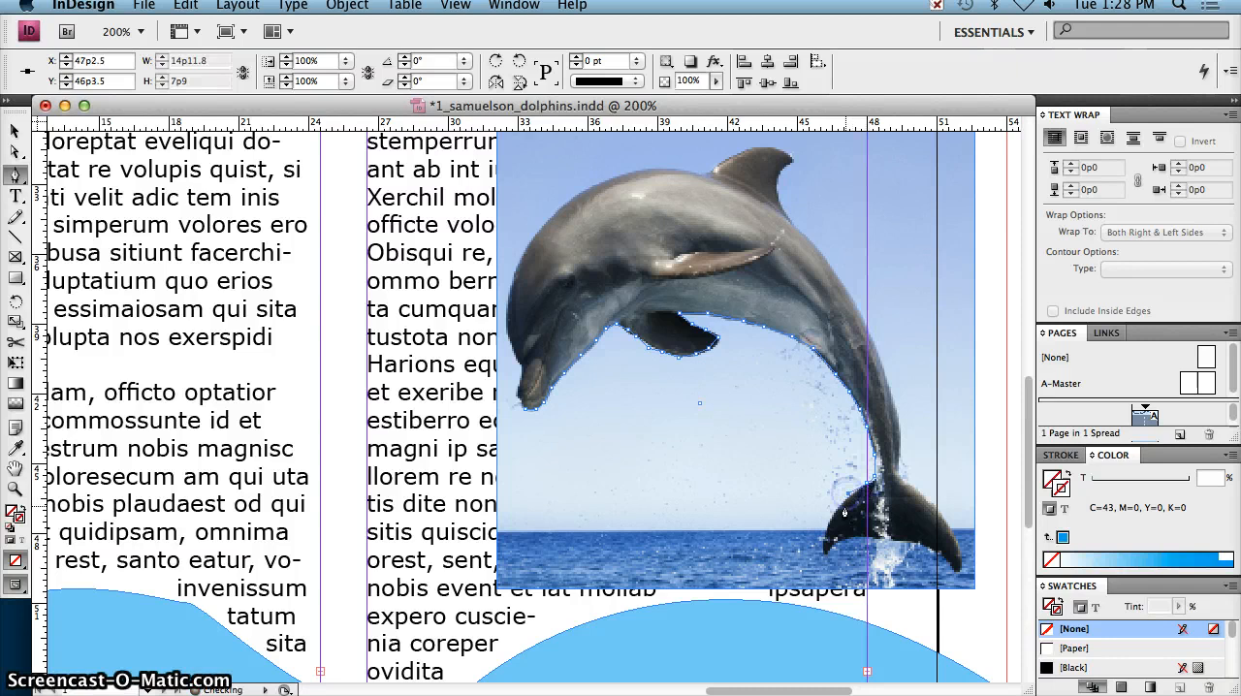
click(828, 529)
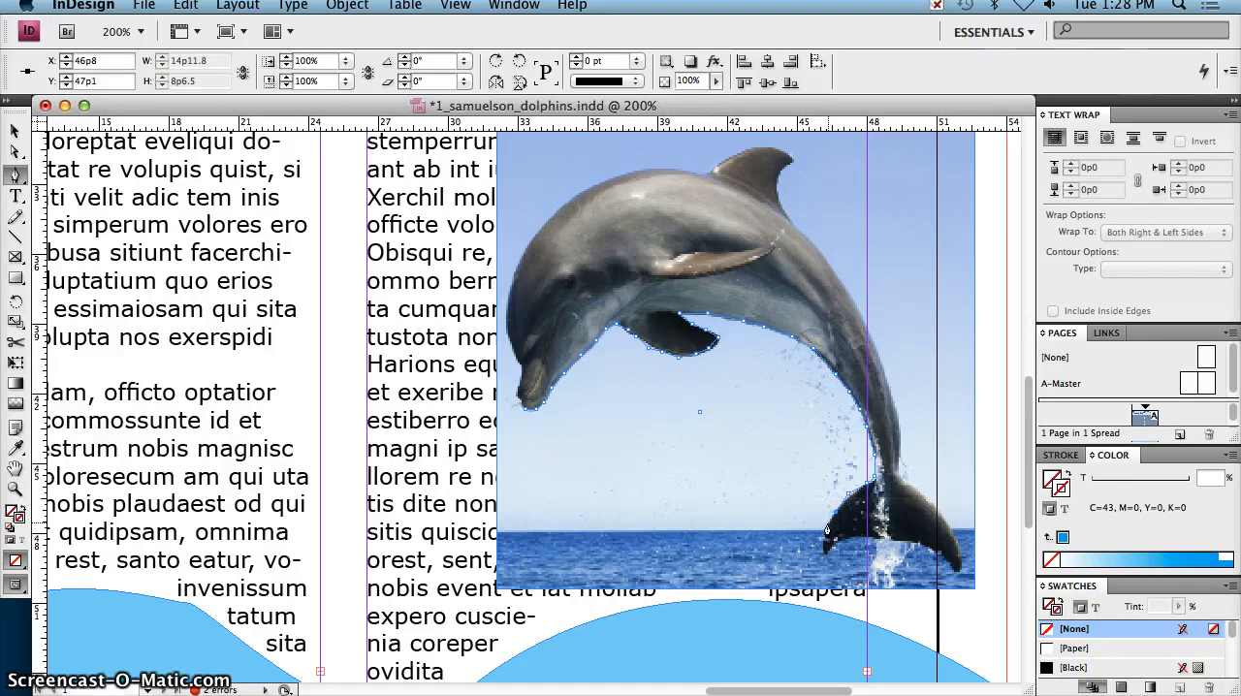
click(823, 563)
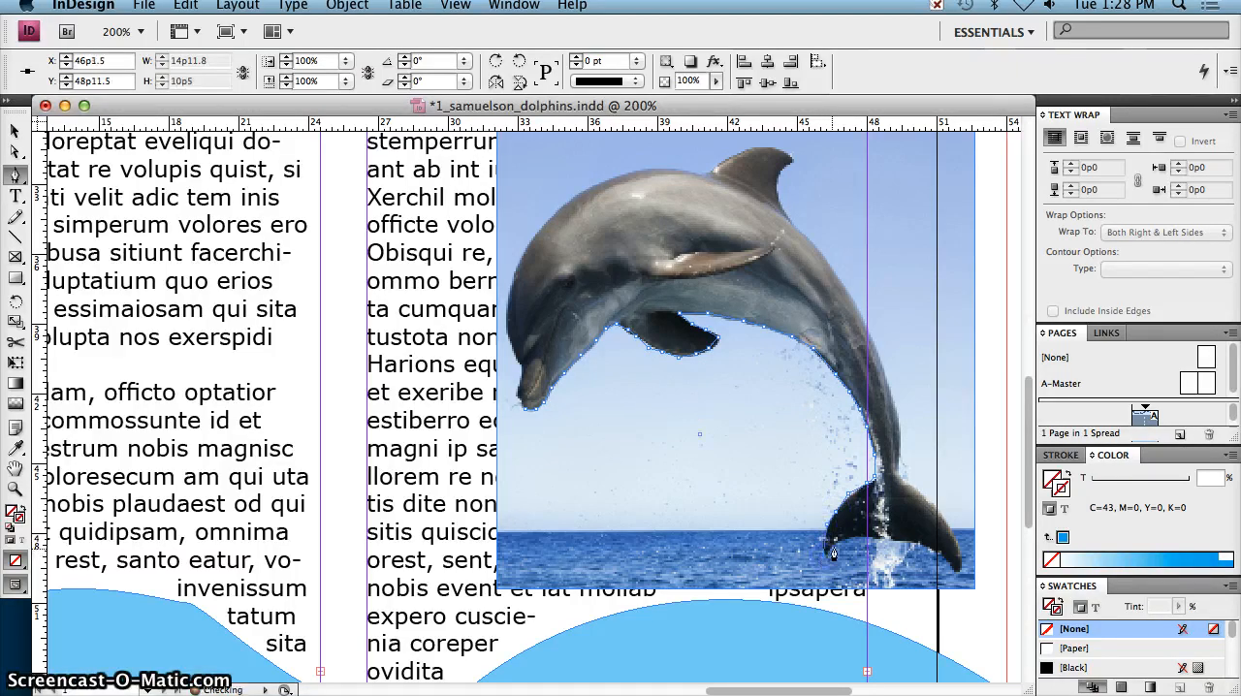
click(842, 540)
click(868, 537)
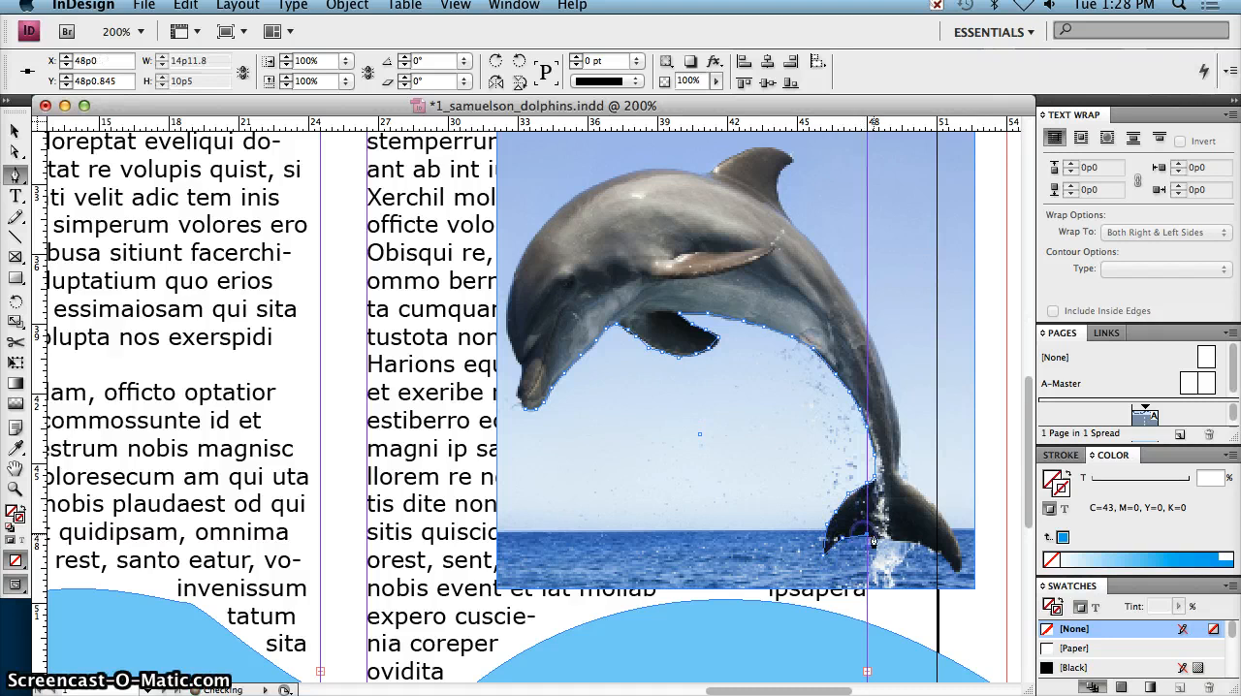
click(913, 547)
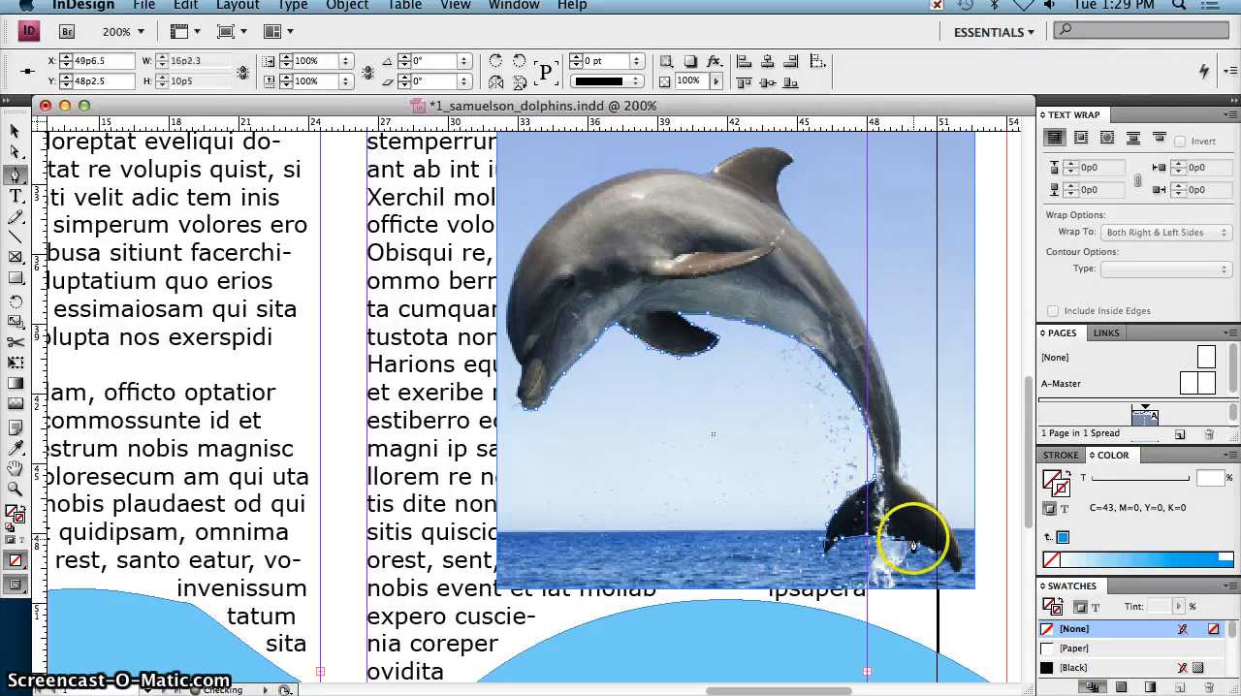
click(957, 579)
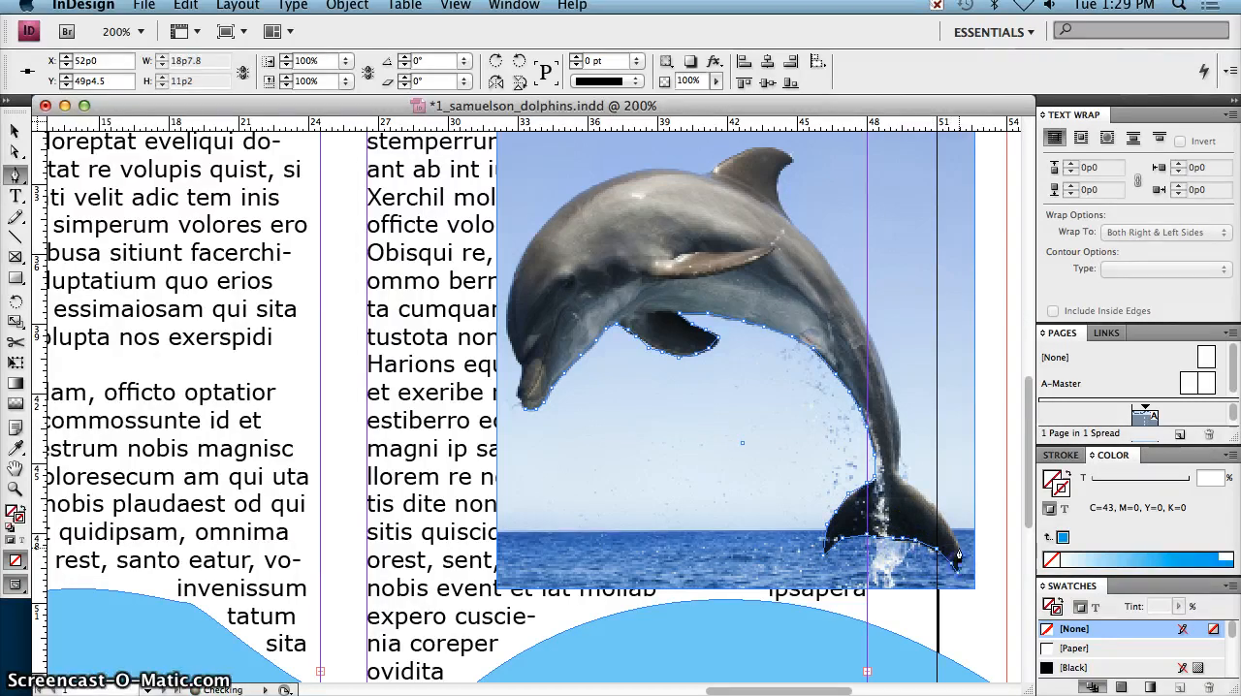
Step: Trace the path up the outer edge of the right tail fluke to where it joins the tail stock
click(954, 542)
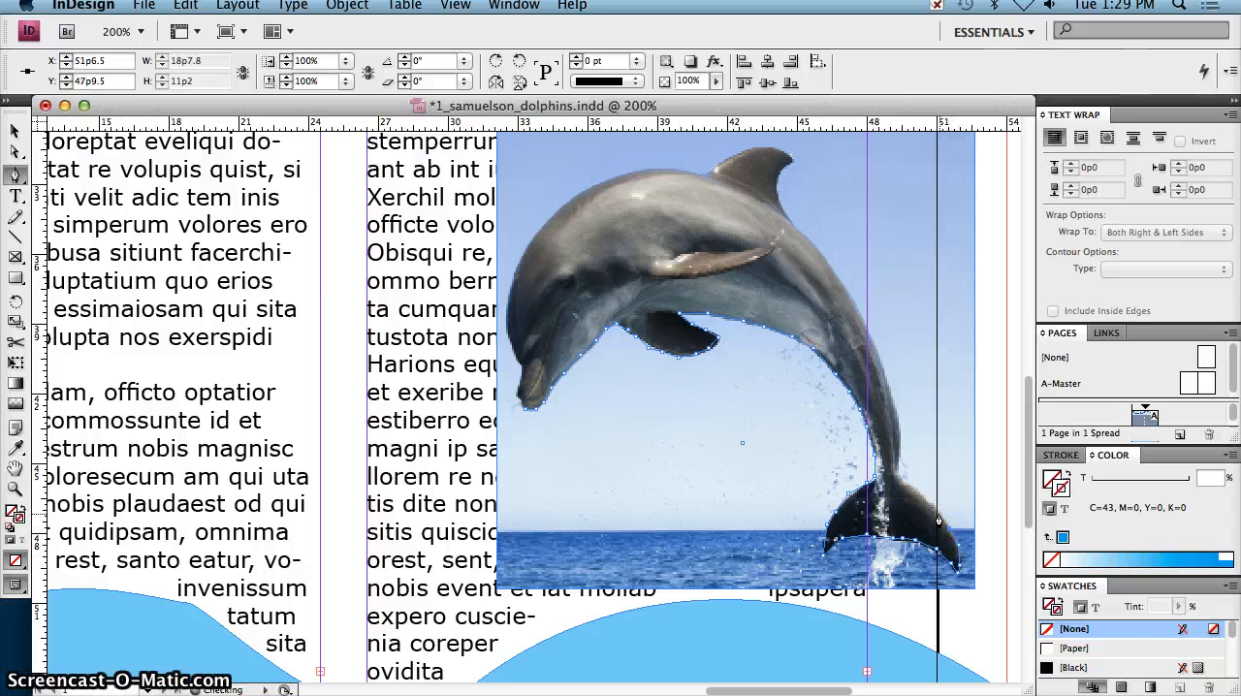
click(942, 513)
click(931, 500)
click(906, 488)
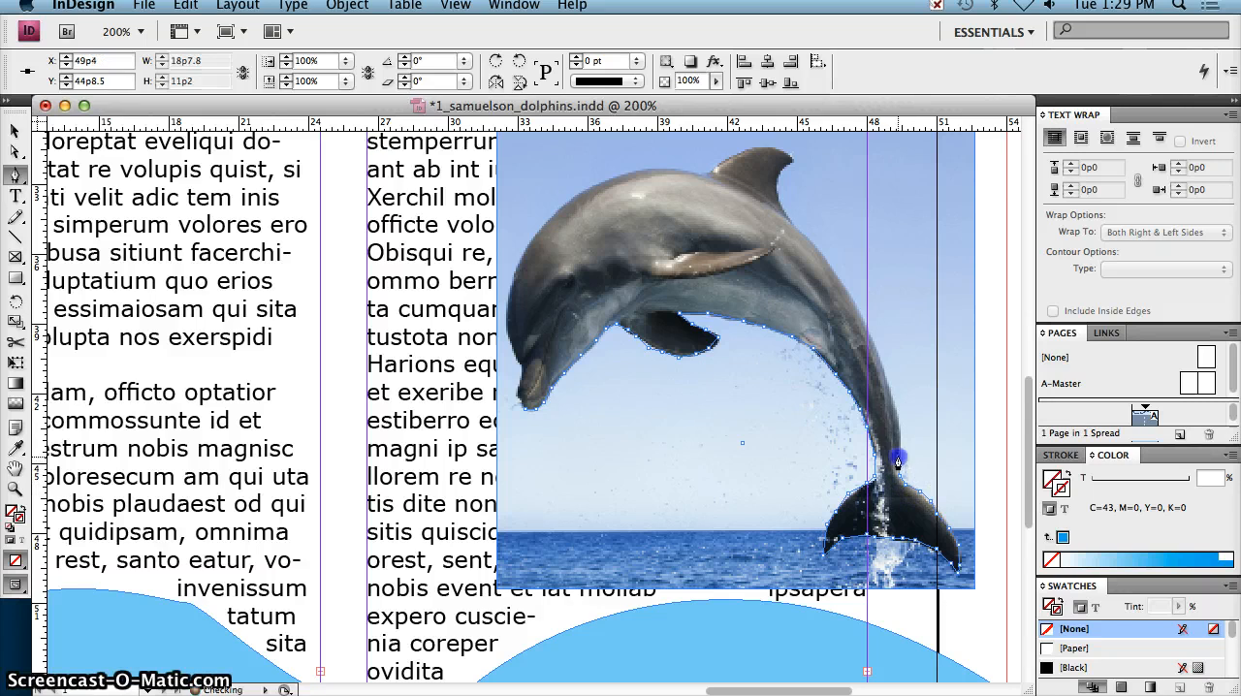
Step: Extend the path up the outer edge of the tail stock and along the dolphin's back to the rear base of the dorsal fin
click(895, 409)
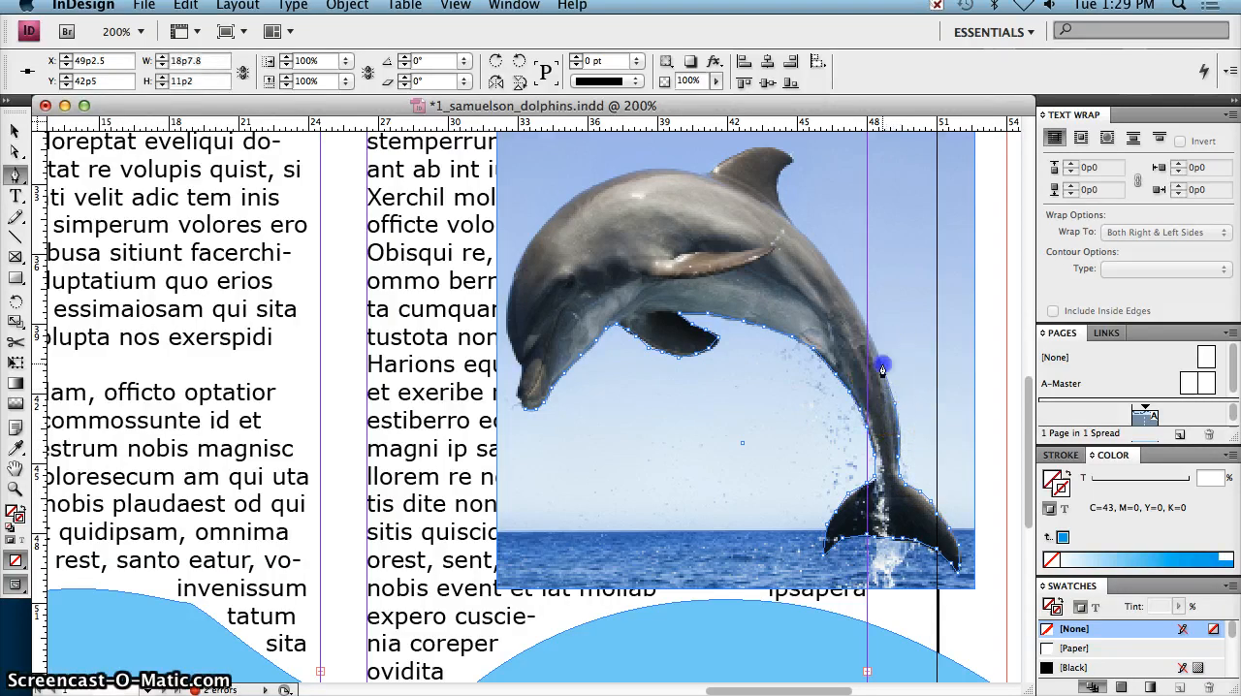
click(860, 320)
click(826, 258)
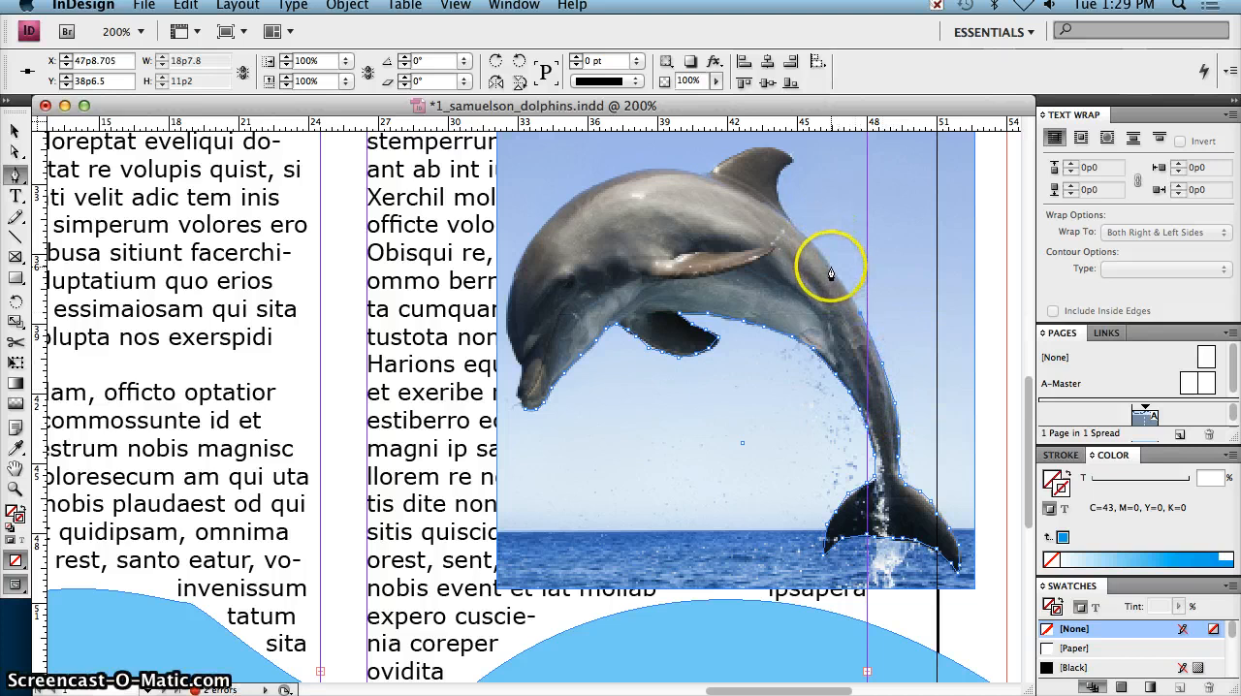
click(806, 242)
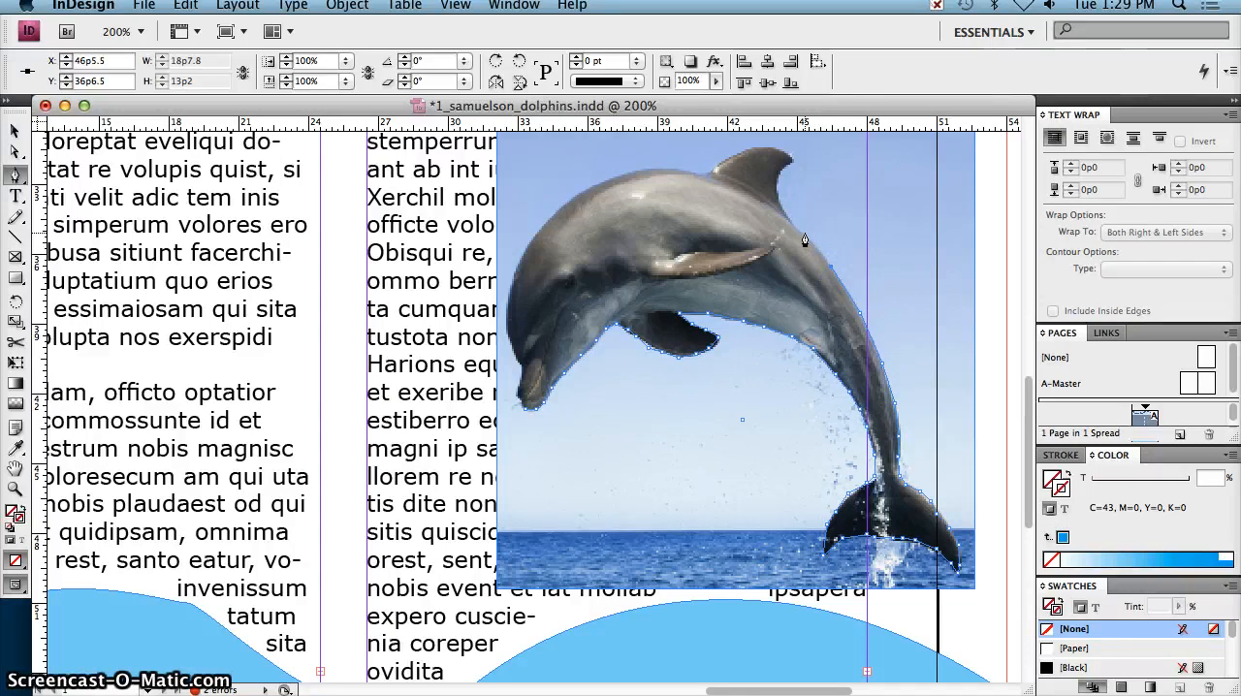
click(796, 234)
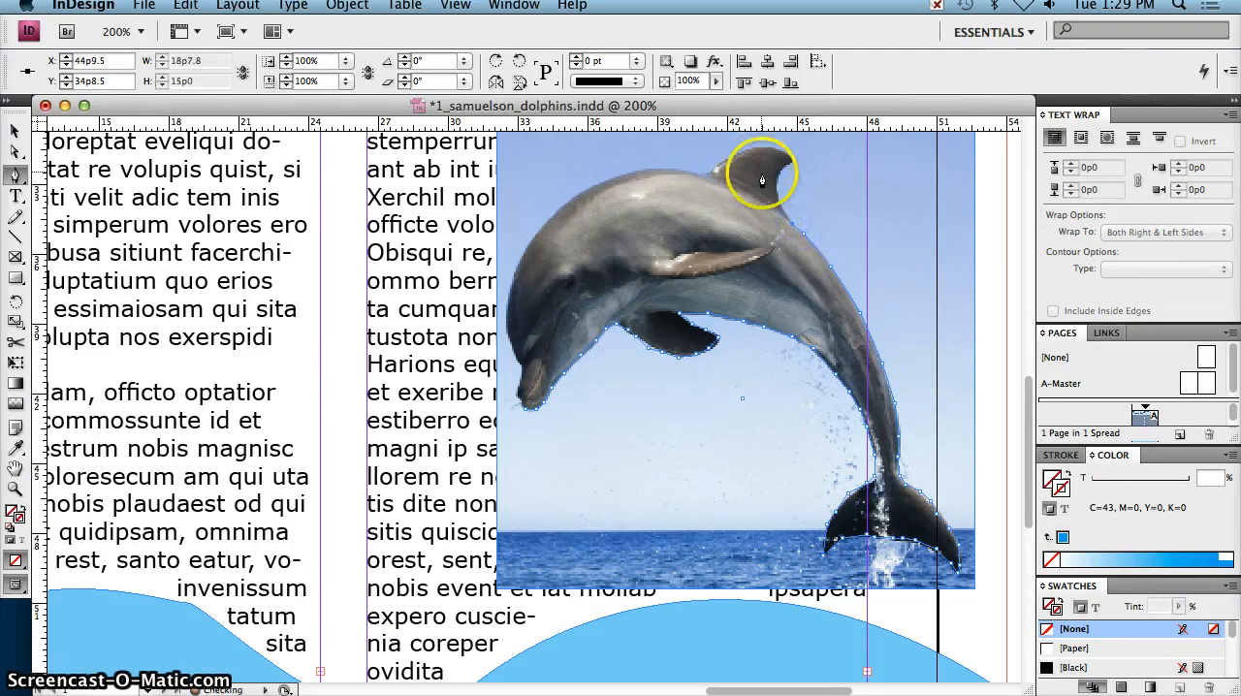
Step: Trace the path around the dorsal fin, up its rear edge, over the tip and down to its front base
drag(762, 180, 782, 206)
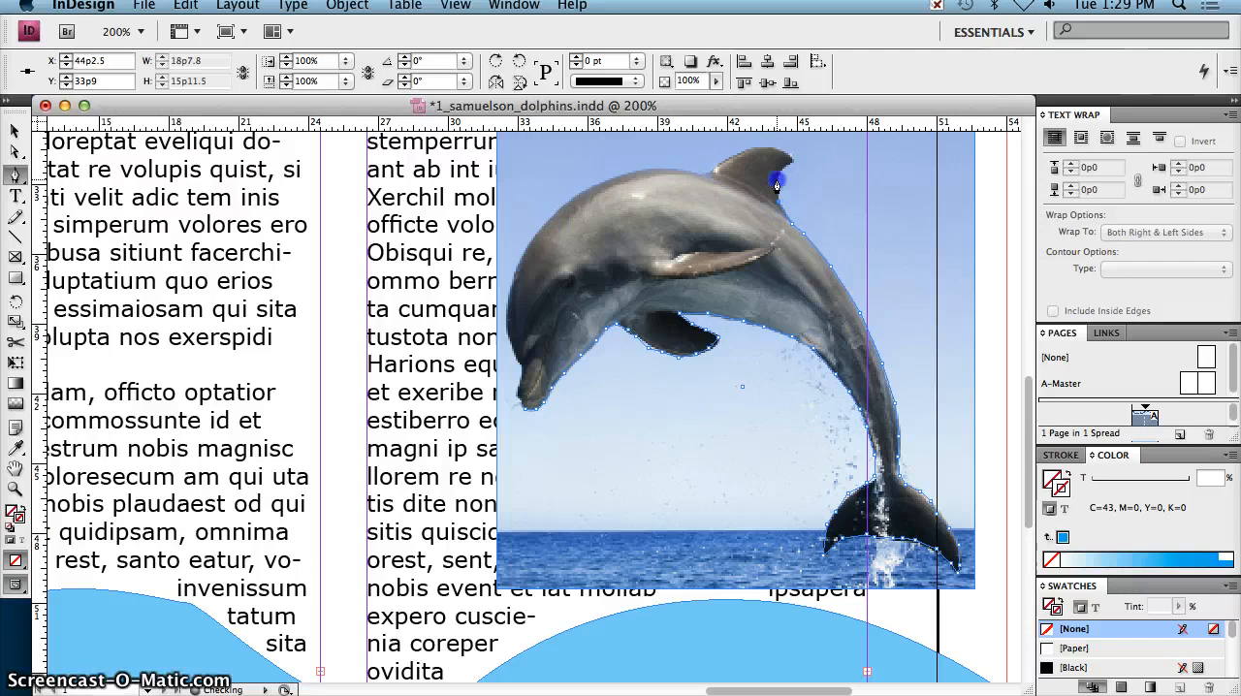
click(789, 167)
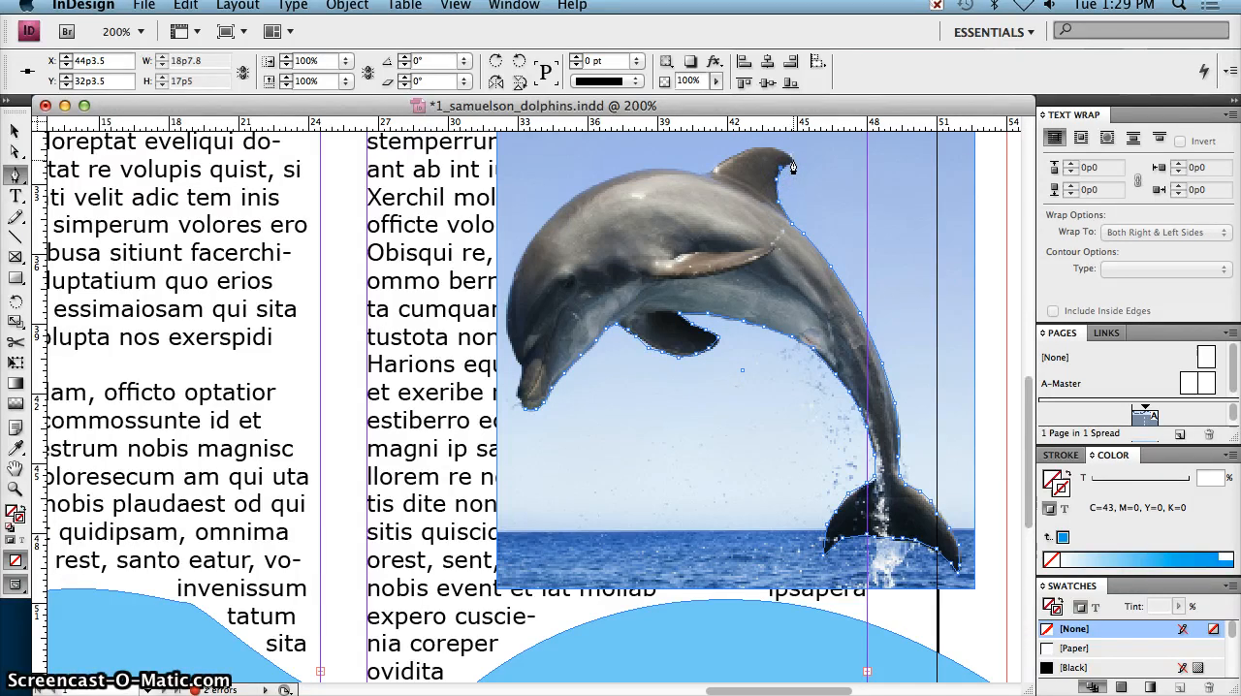
click(792, 161)
click(786, 153)
click(753, 146)
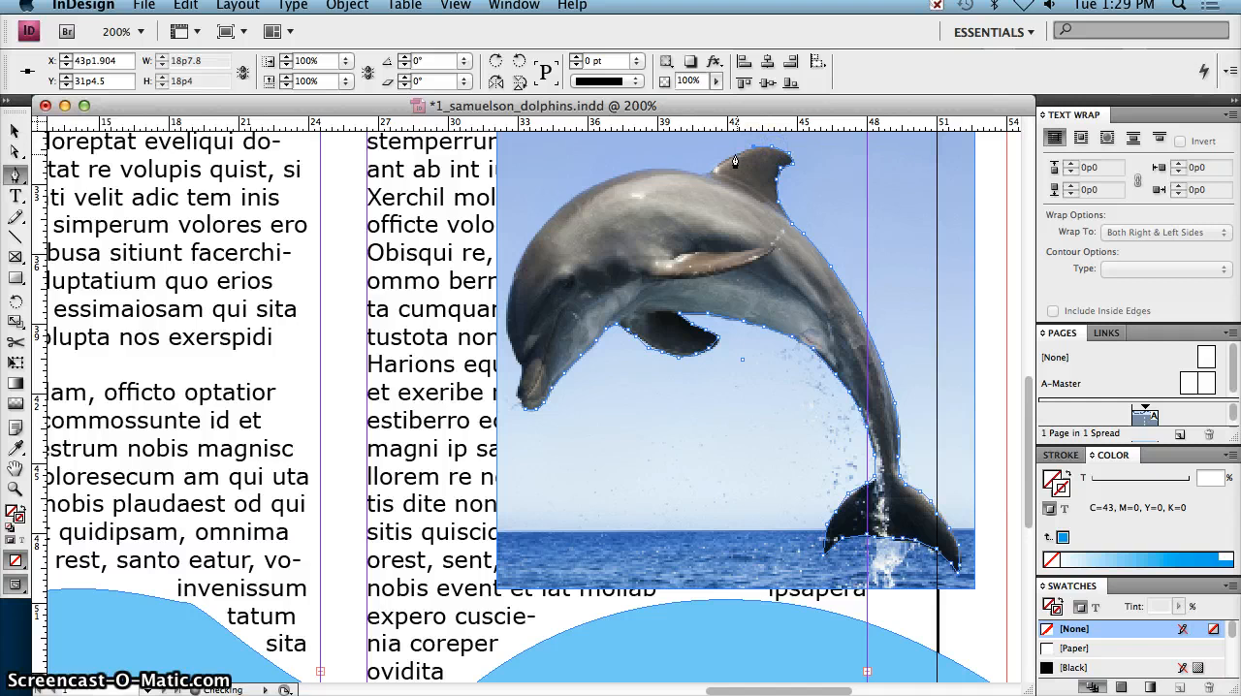
click(735, 160)
click(710, 178)
Step: Extend the Pen path from the dorsal fin's front base along the back and over the curve of the head to the upper forehead
click(697, 180)
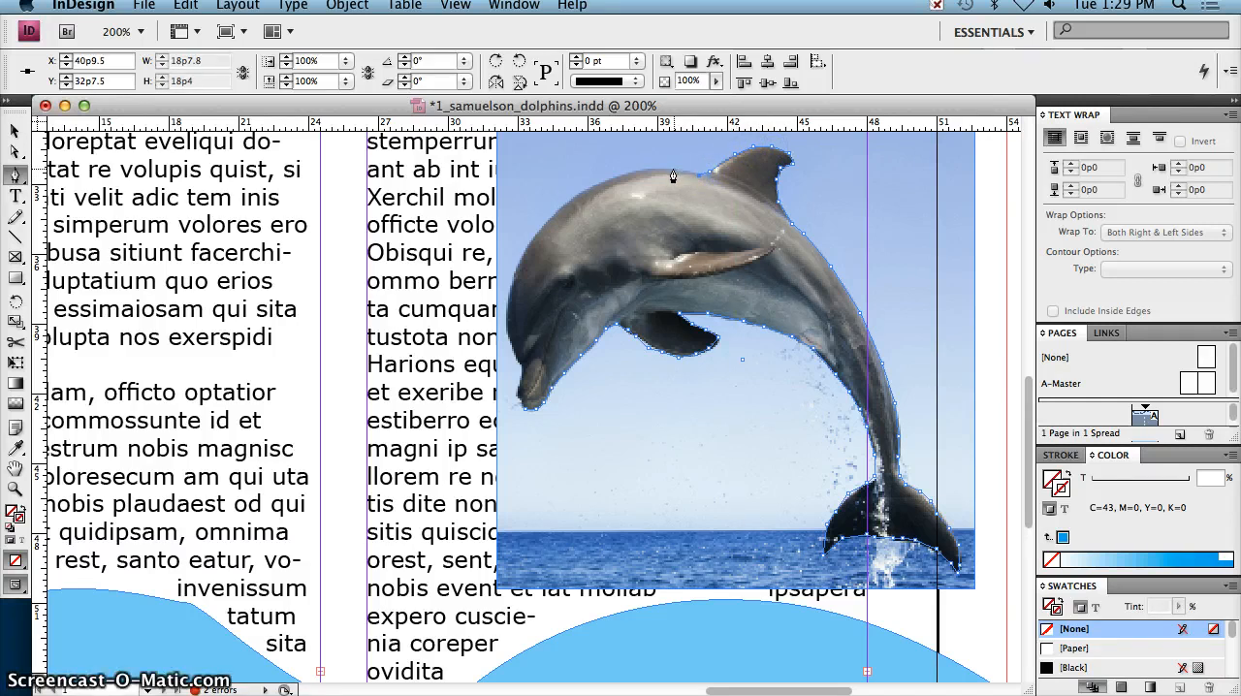
click(675, 170)
click(651, 169)
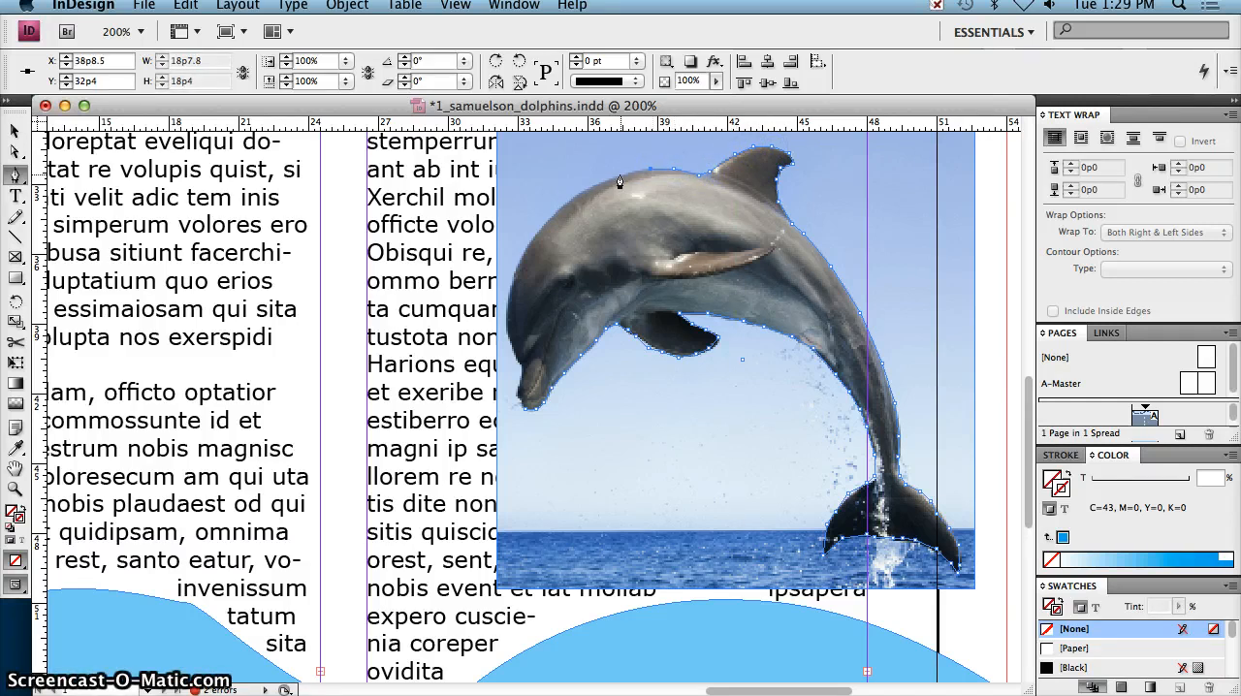
click(619, 178)
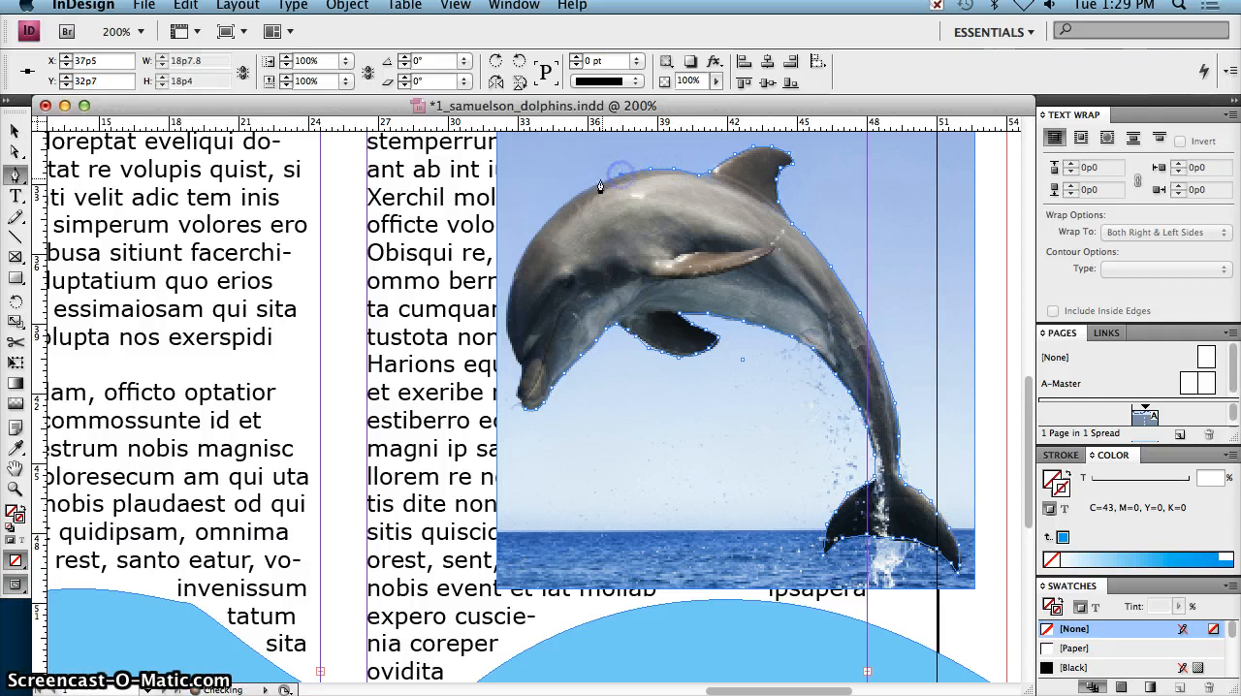
click(556, 215)
click(536, 235)
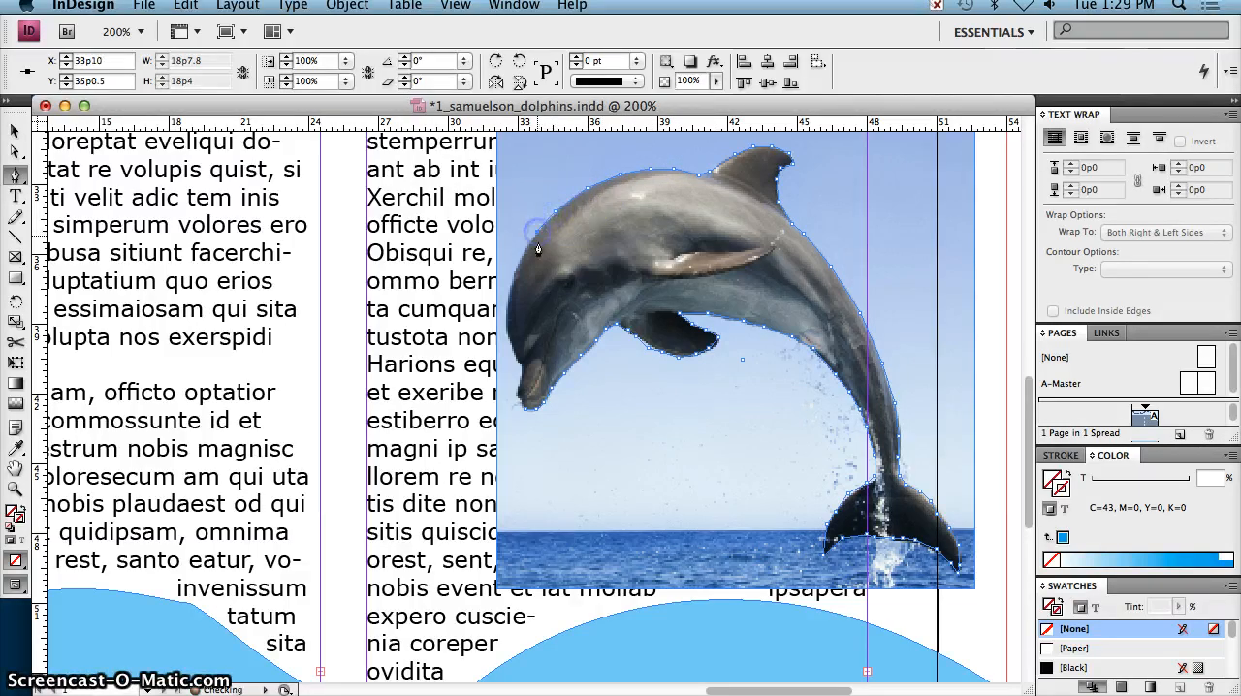
click(521, 258)
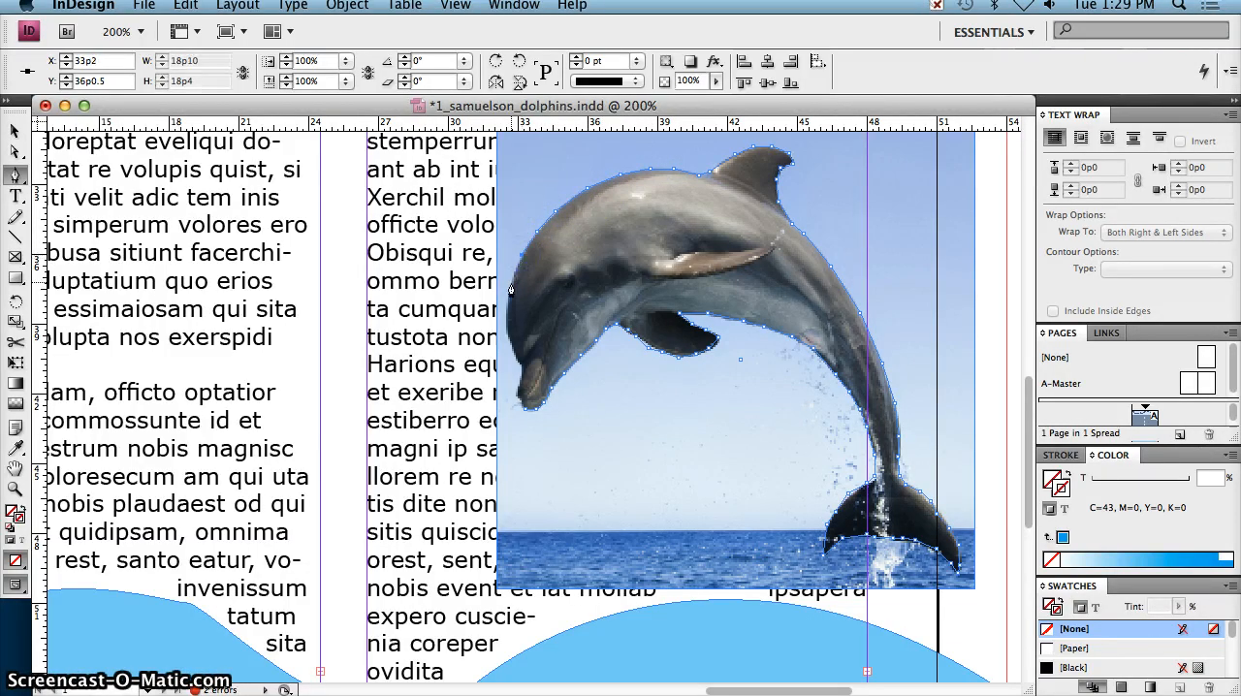
Step: Trace the path down the forehead and along the outer edge of the snout, closing it at the snout tip
click(511, 284)
click(506, 305)
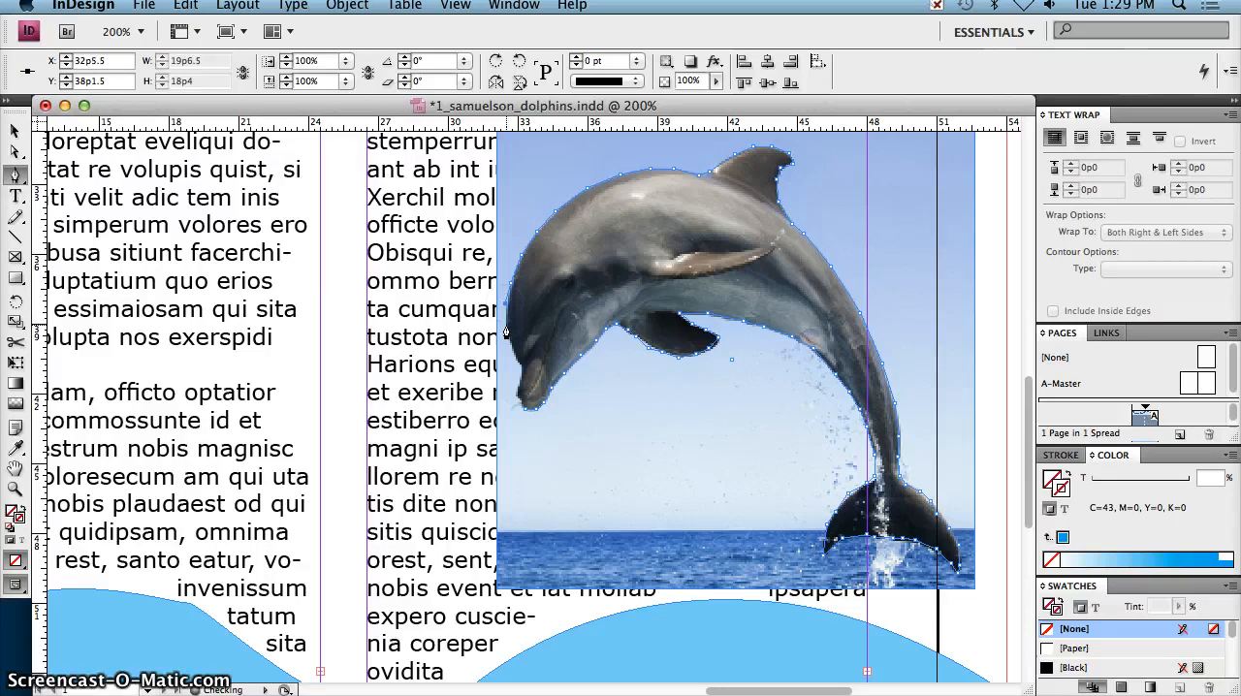
click(515, 349)
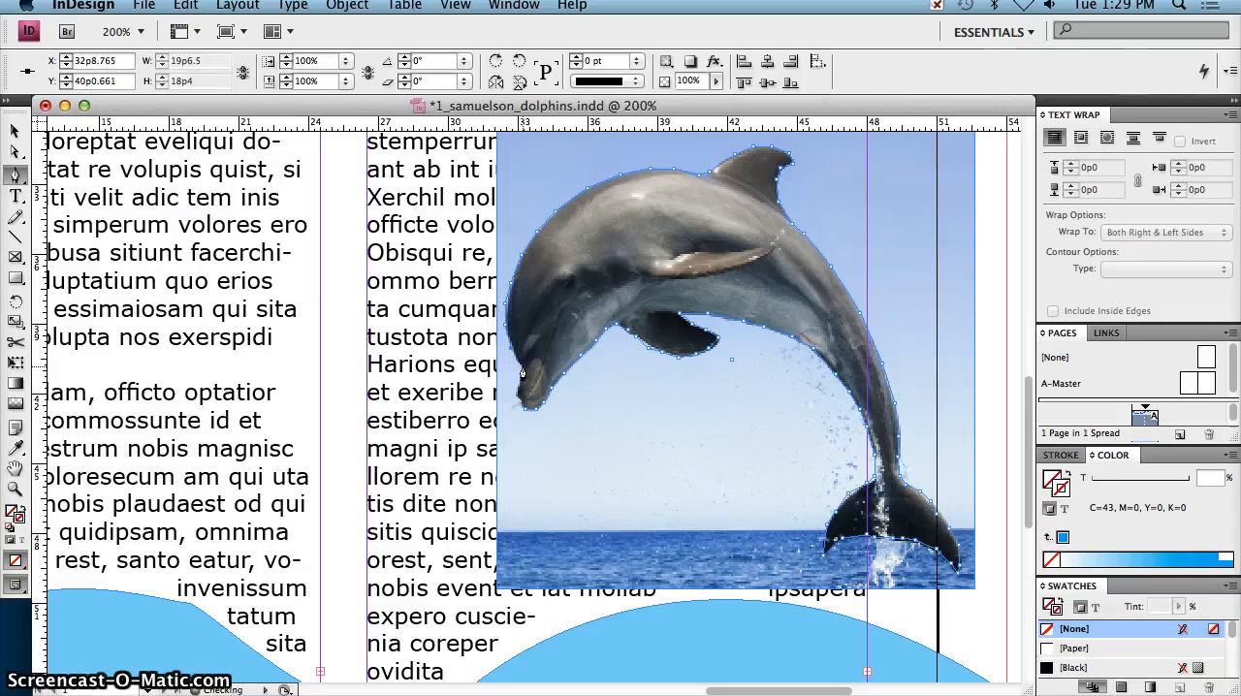
click(519, 406)
click(524, 416)
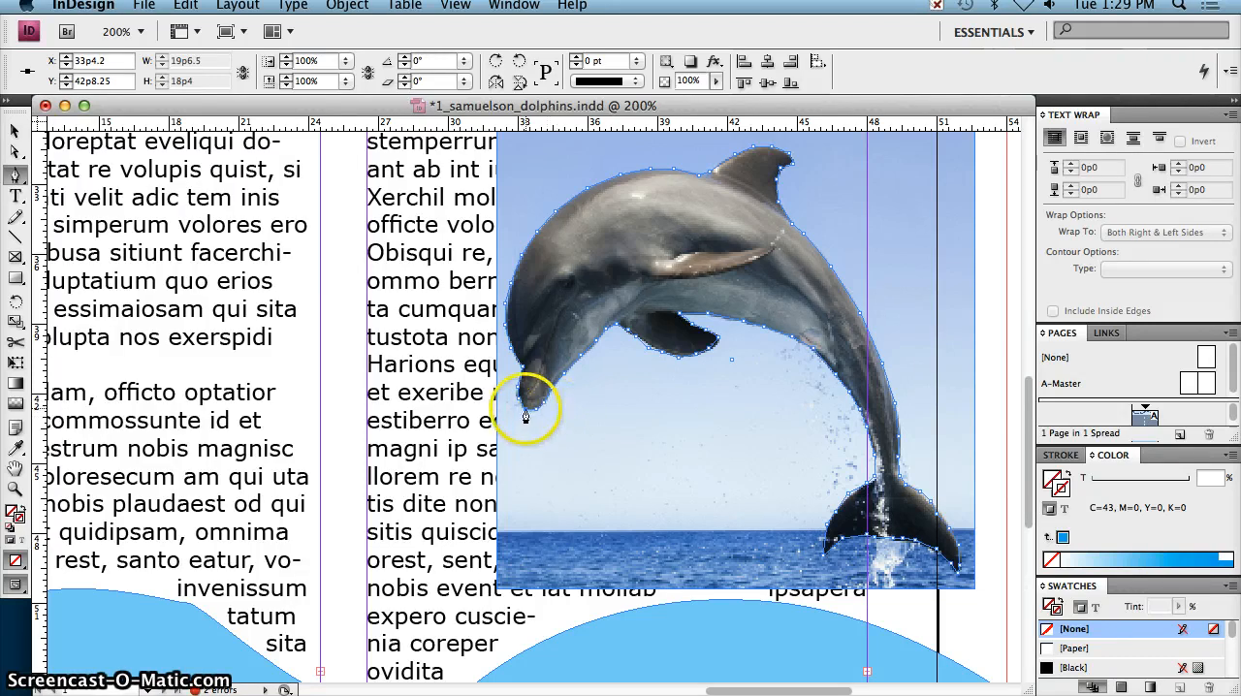
key(super+z)
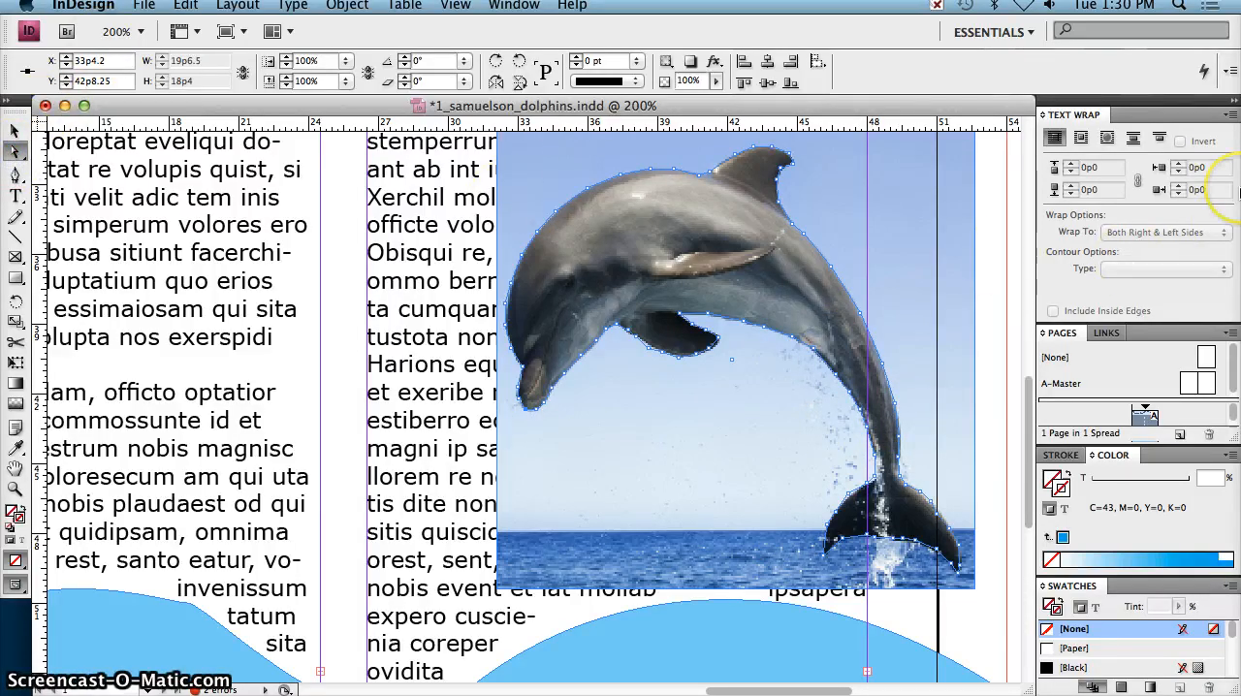
Step: Zoom to 300% and refine individual anchor points around the lower pectoral fin so the path hugs its edge
key(super+equal)
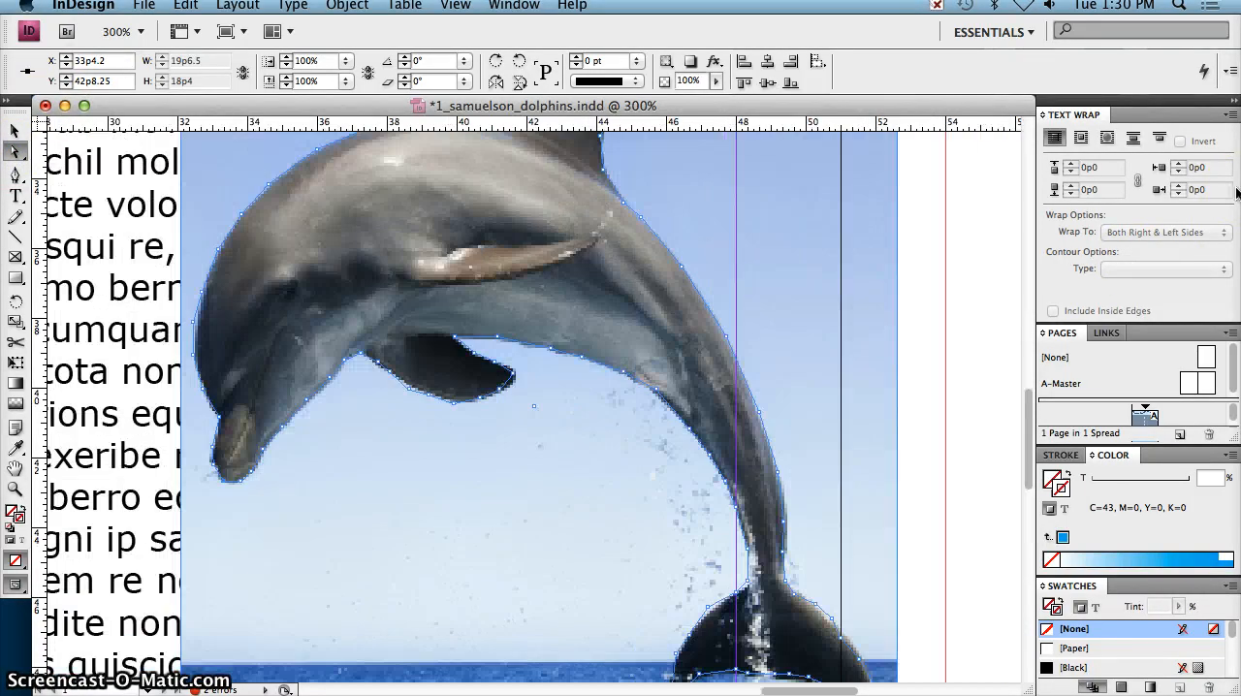
click(410, 394)
click(461, 409)
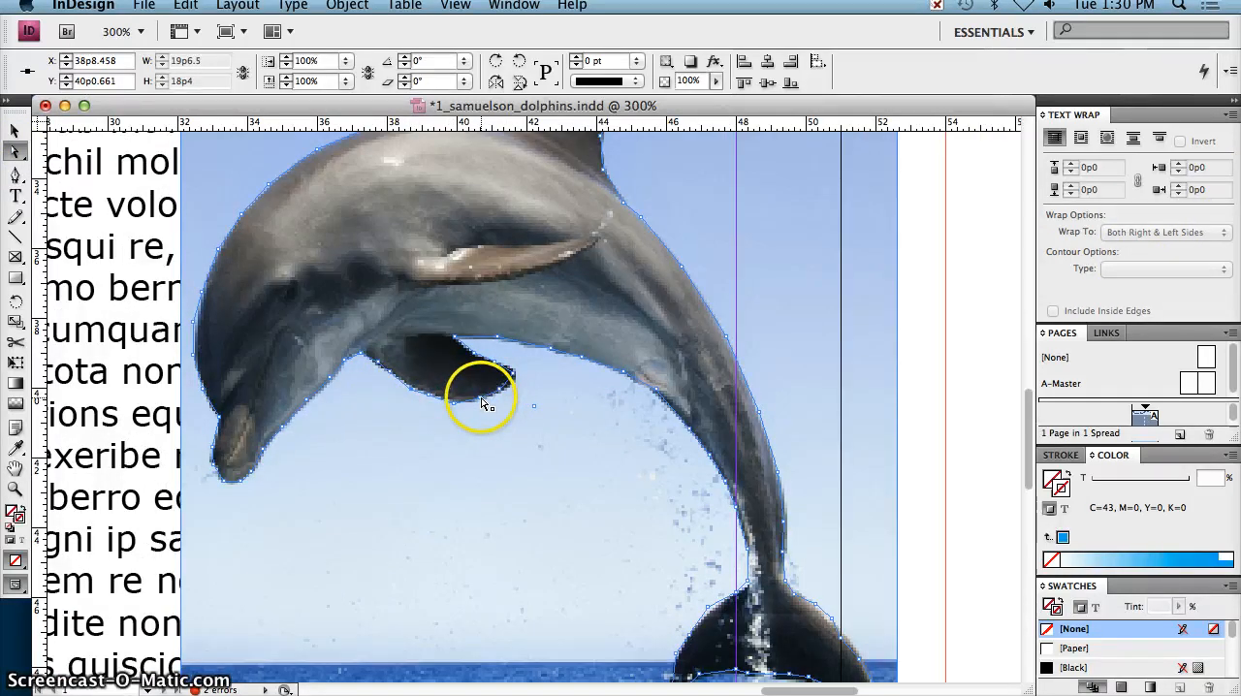
click(485, 403)
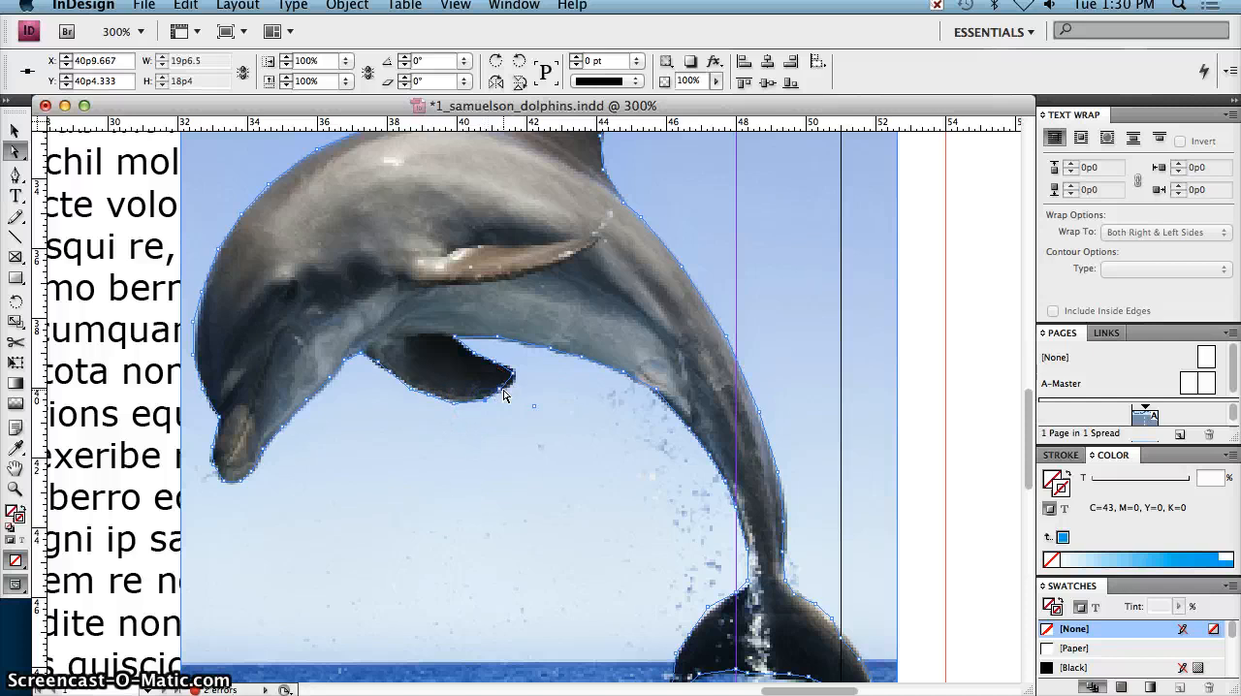
click(503, 390)
click(515, 376)
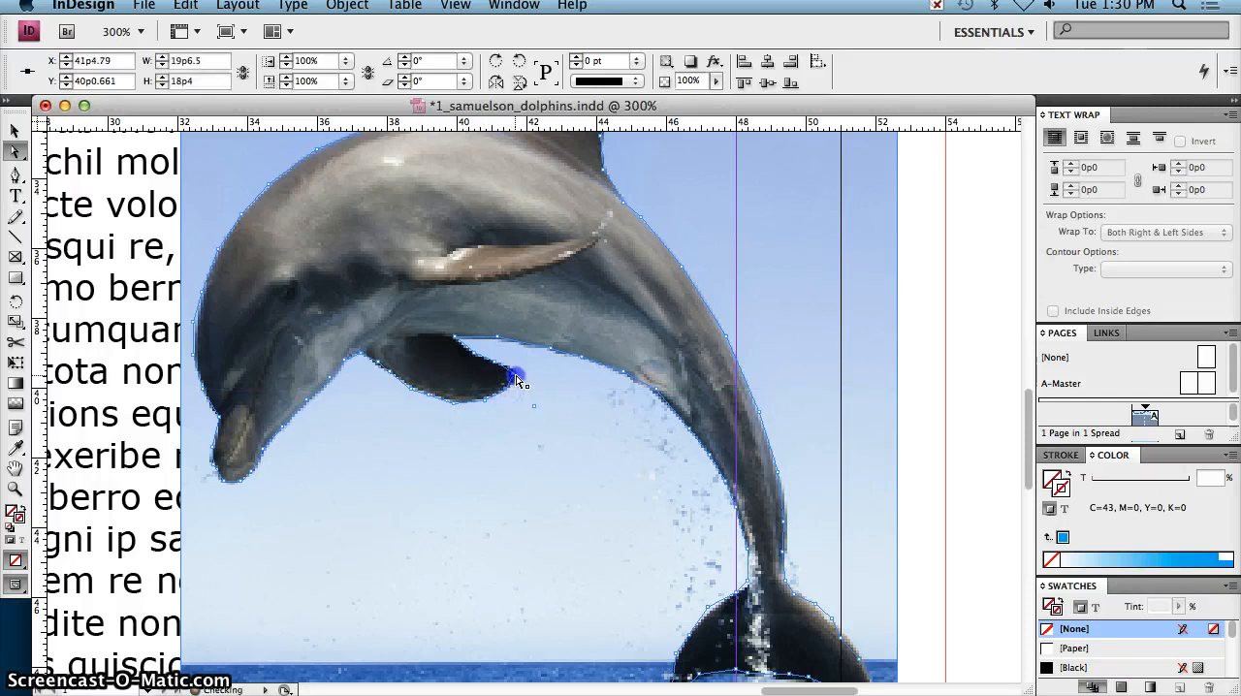
click(488, 345)
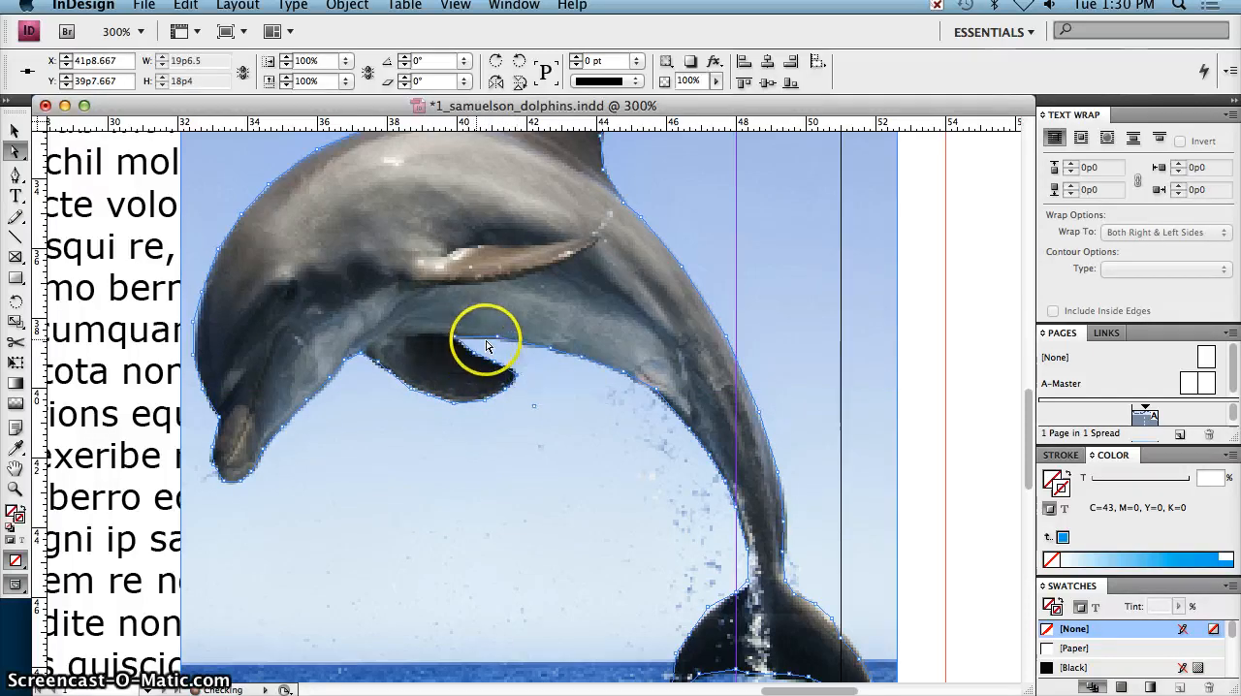
Step: Reposition the anchor points where the left fluke joins the tail stock and along that fluke's outer edge
scroll(727, 473, down, 3)
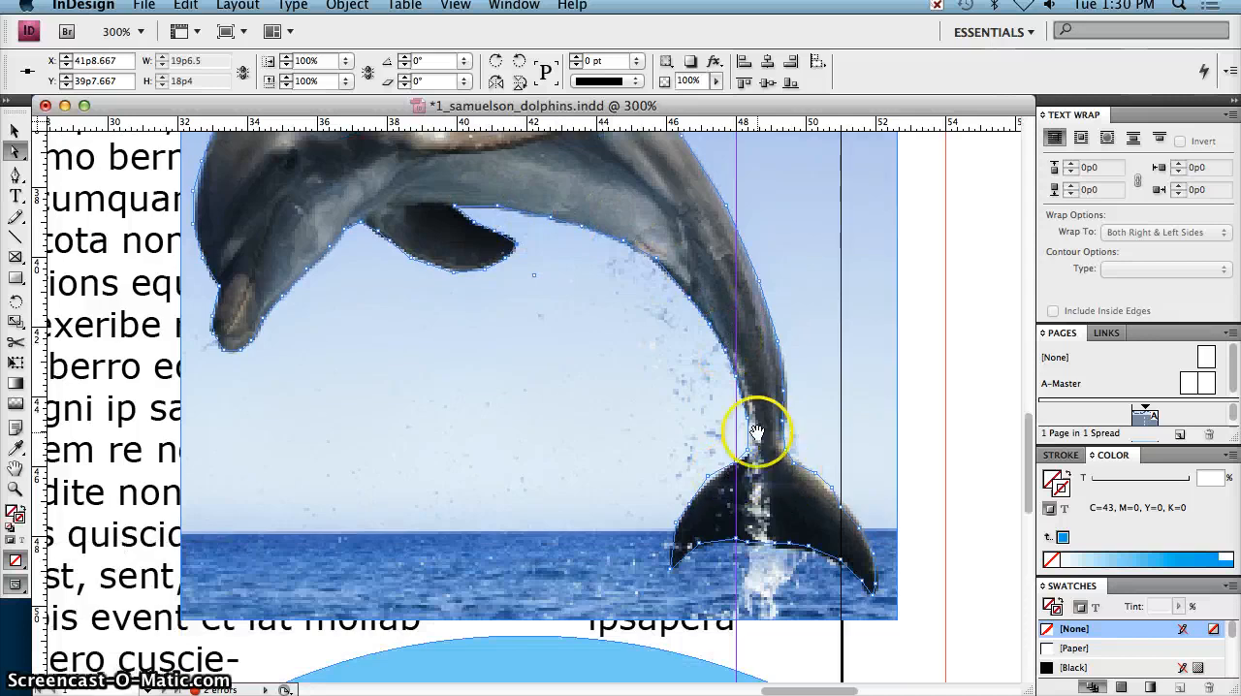
click(755, 453)
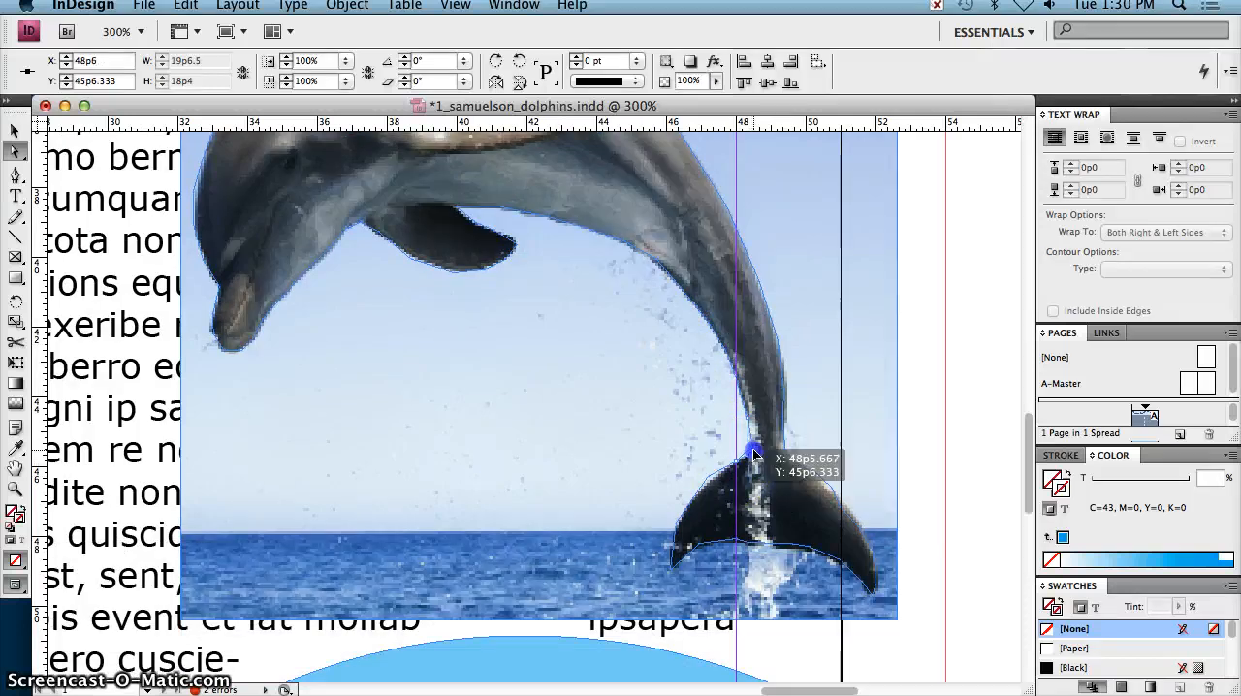
click(713, 485)
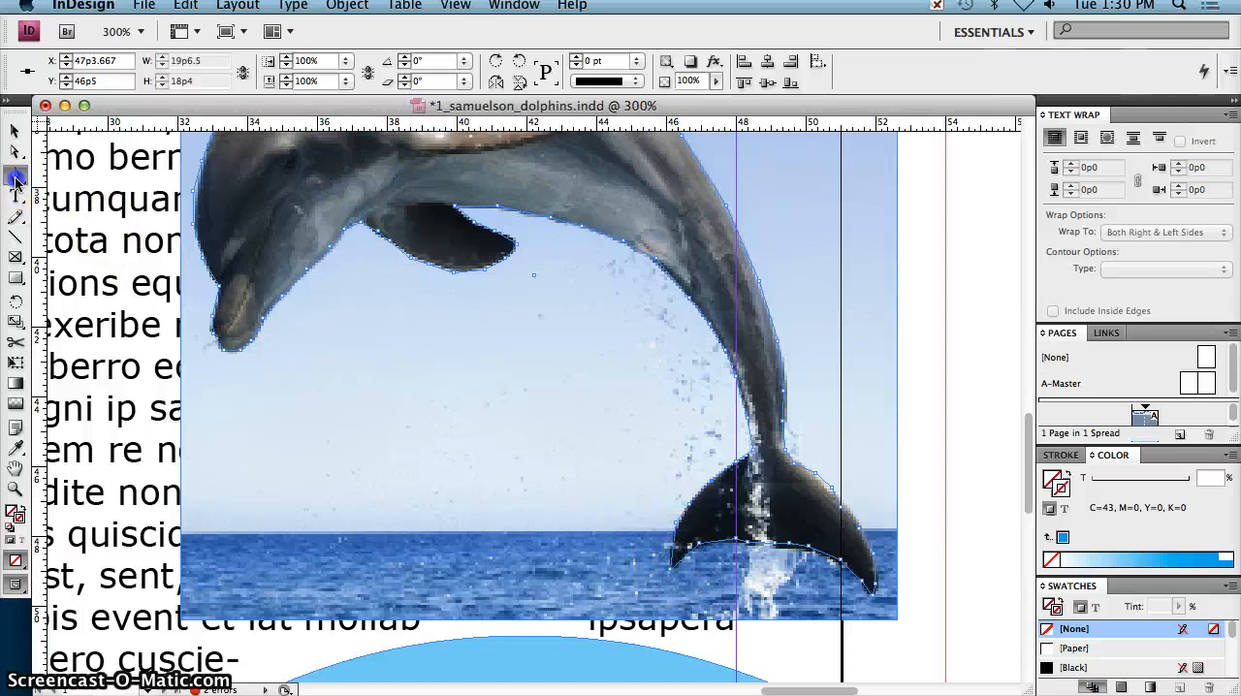
Step: Add an anchor point near the left fluke's tip and adjust the points along both flukes to fit the tail
drag(15, 180, 69, 194)
click(674, 546)
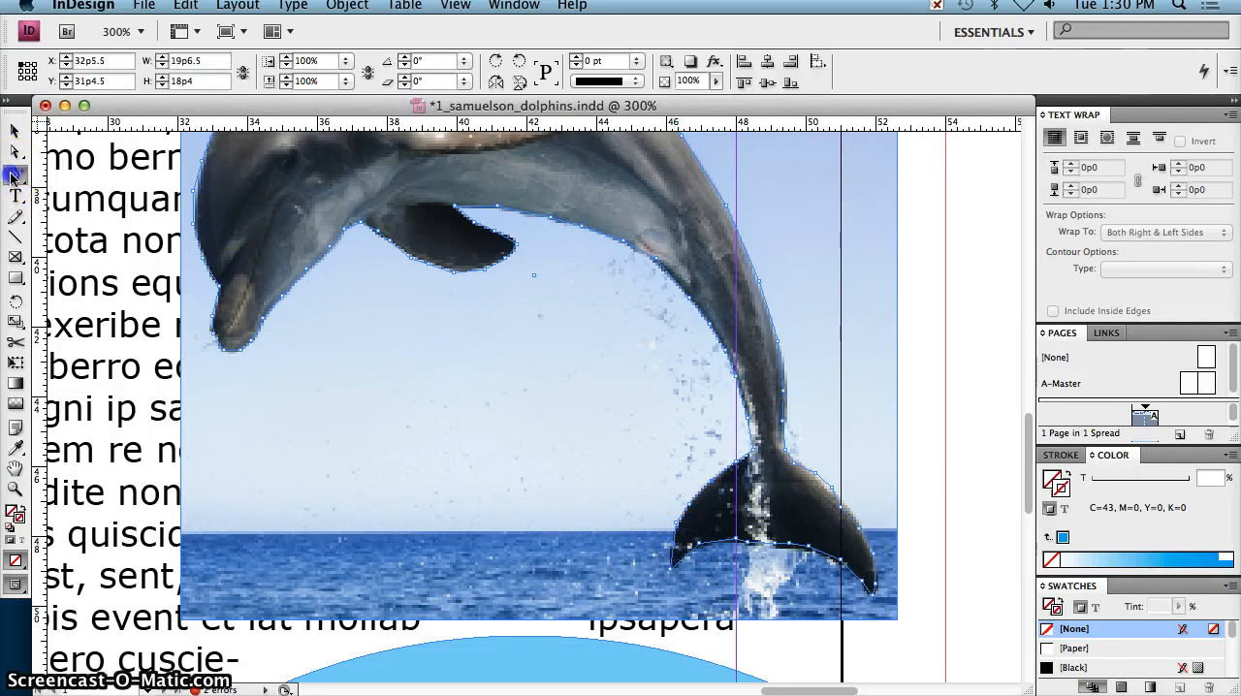
click(11, 178)
click(13, 155)
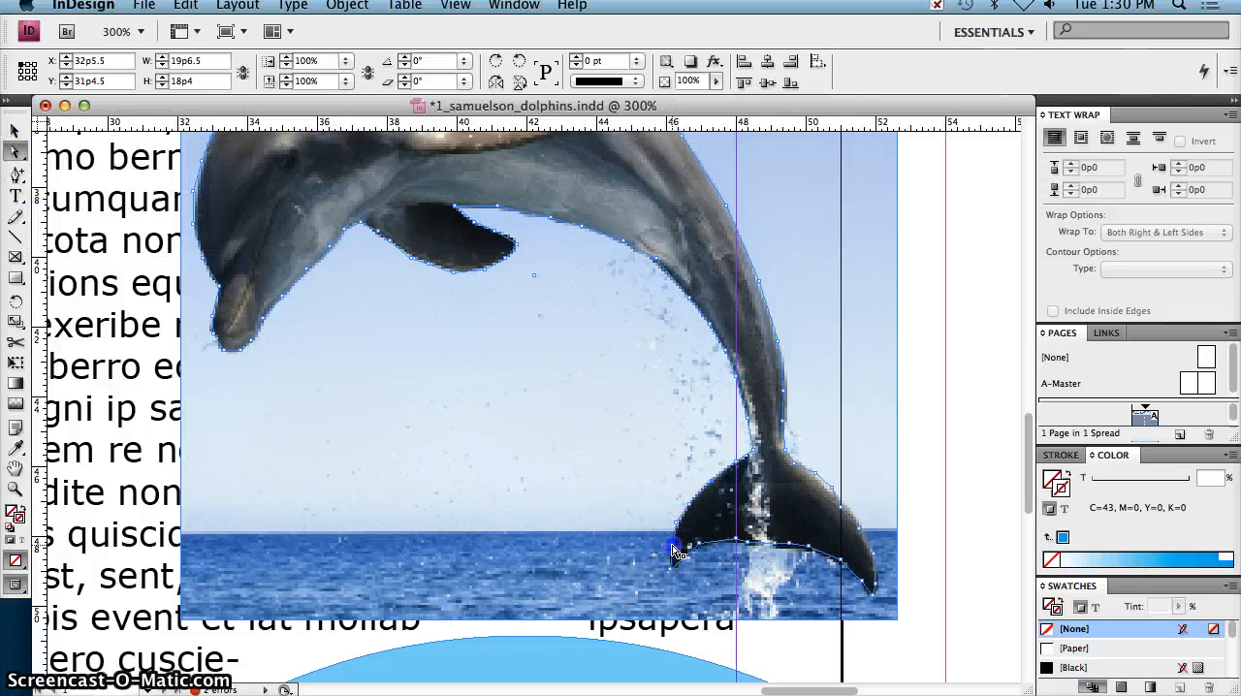
drag(674, 551, 879, 588)
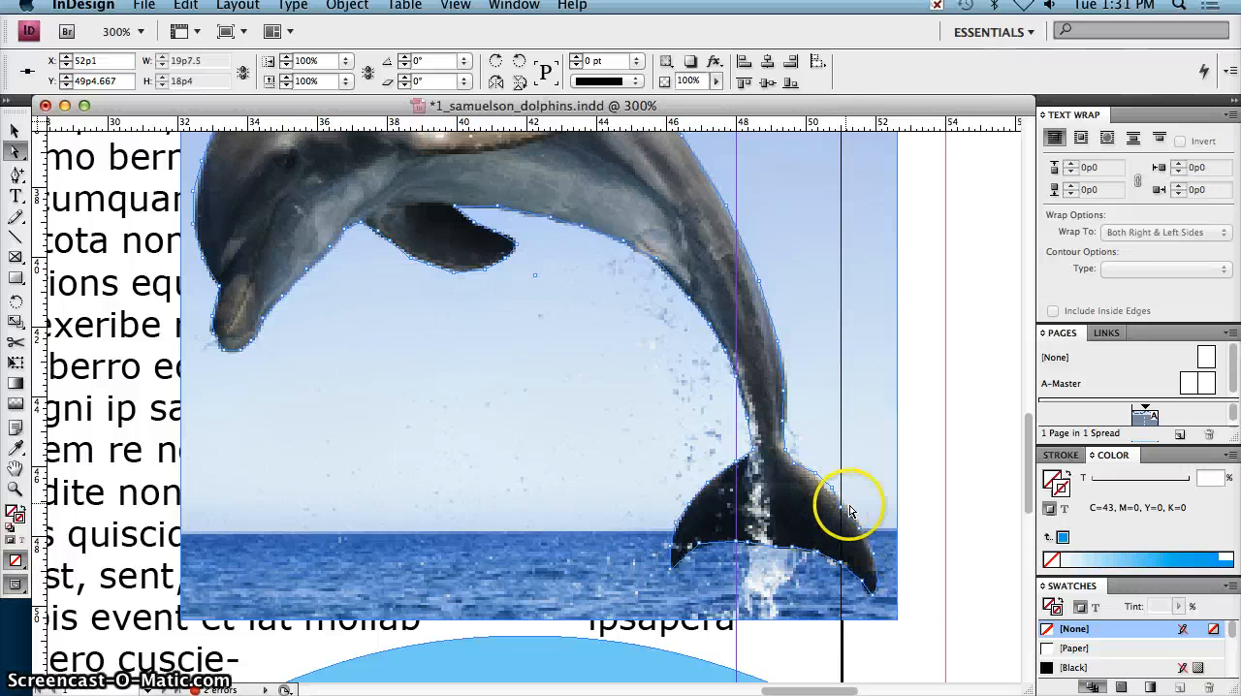
drag(844, 516, 829, 486)
Step: Refine the anchor point on the dorsal fin's rear edge and move the forehead point to X 32p7, Y 38p3
scroll(784, 375, up, 2)
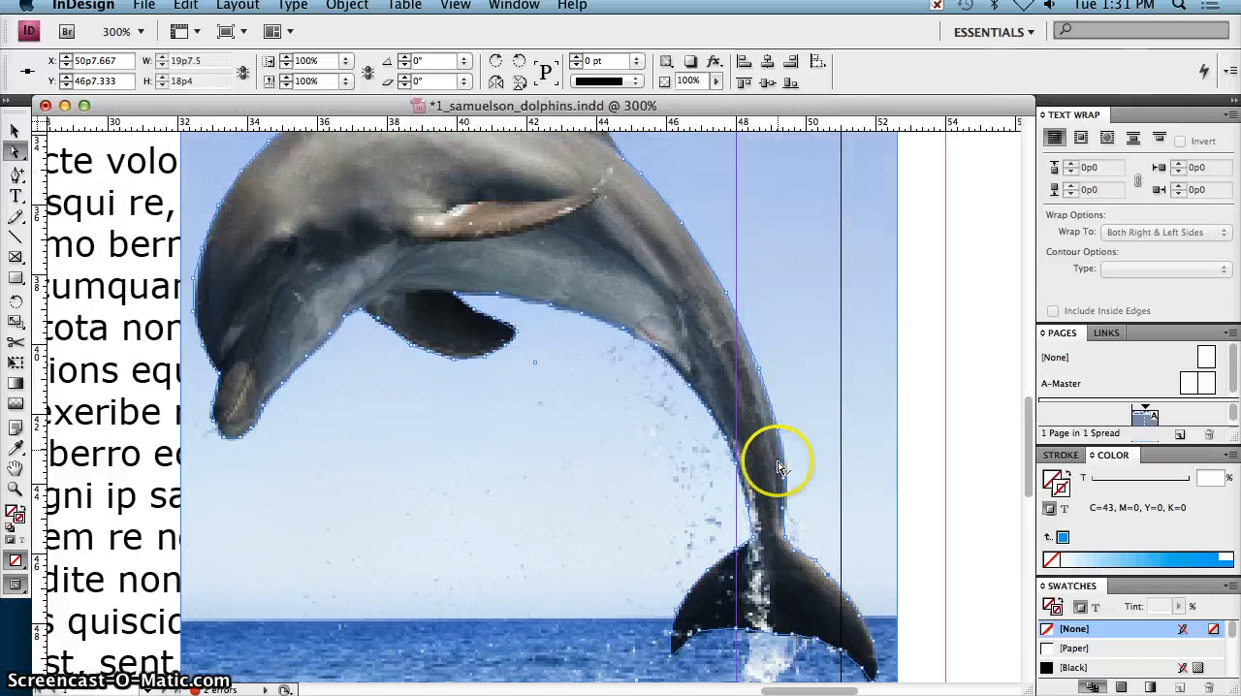
scroll(770, 493, up, 3)
scroll(771, 487, up, 1)
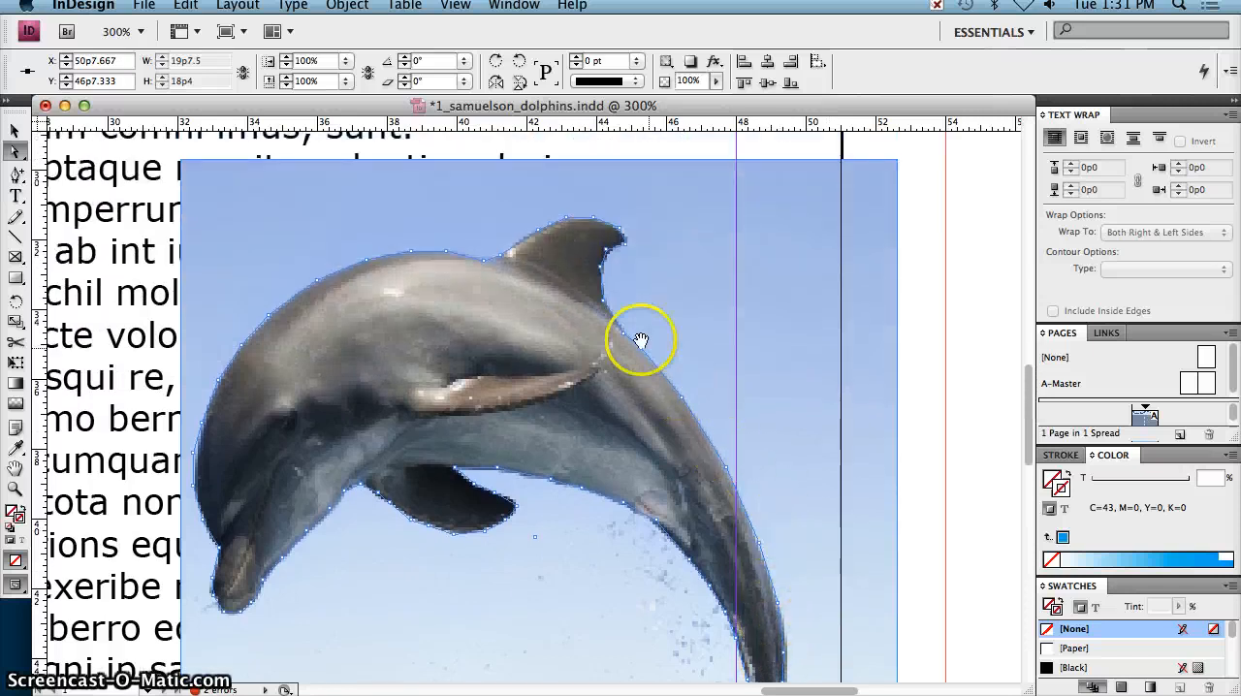
click(611, 257)
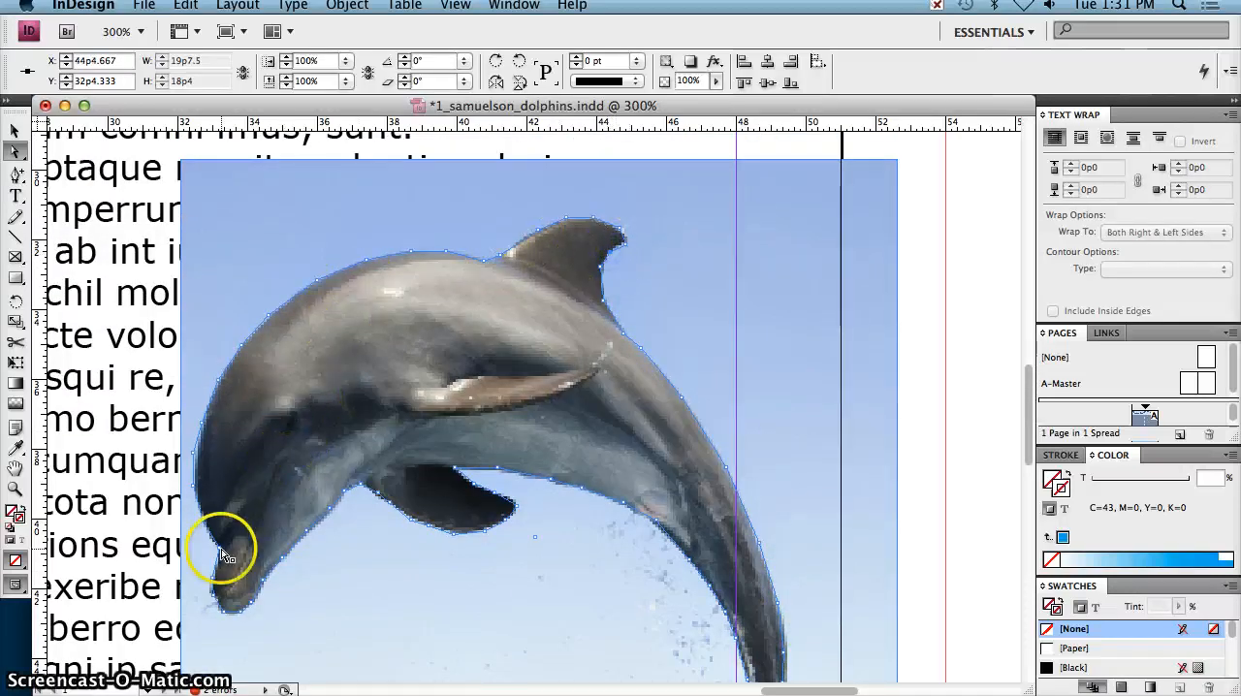
click(197, 455)
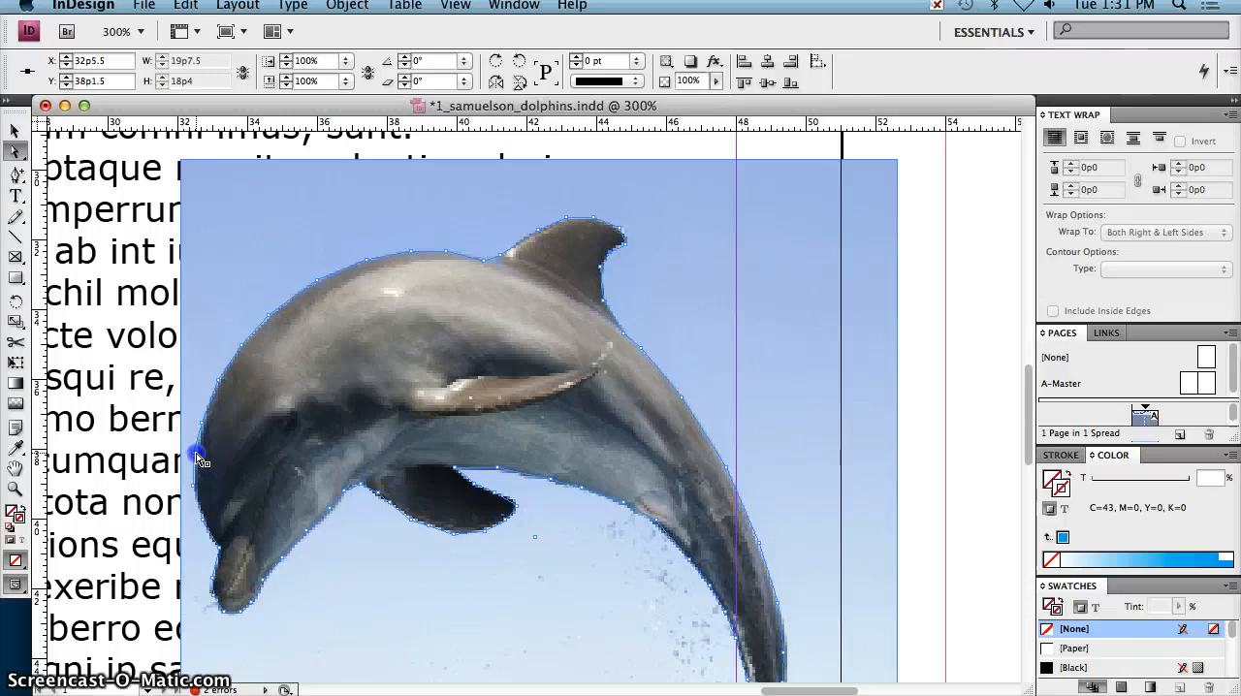
drag(198, 458, 199, 463)
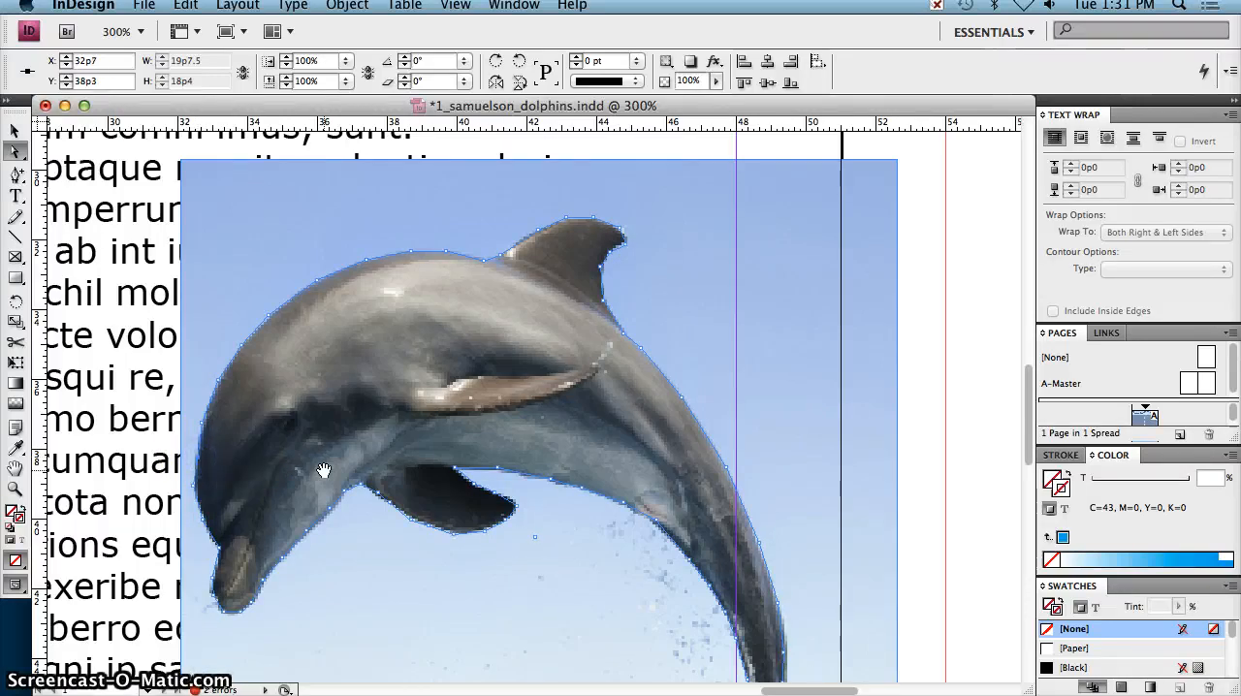
Step: Fit the page in the window, delete the placed dolphin photo, and select the traced dolphin outline
scroll(568, 498, down, 3)
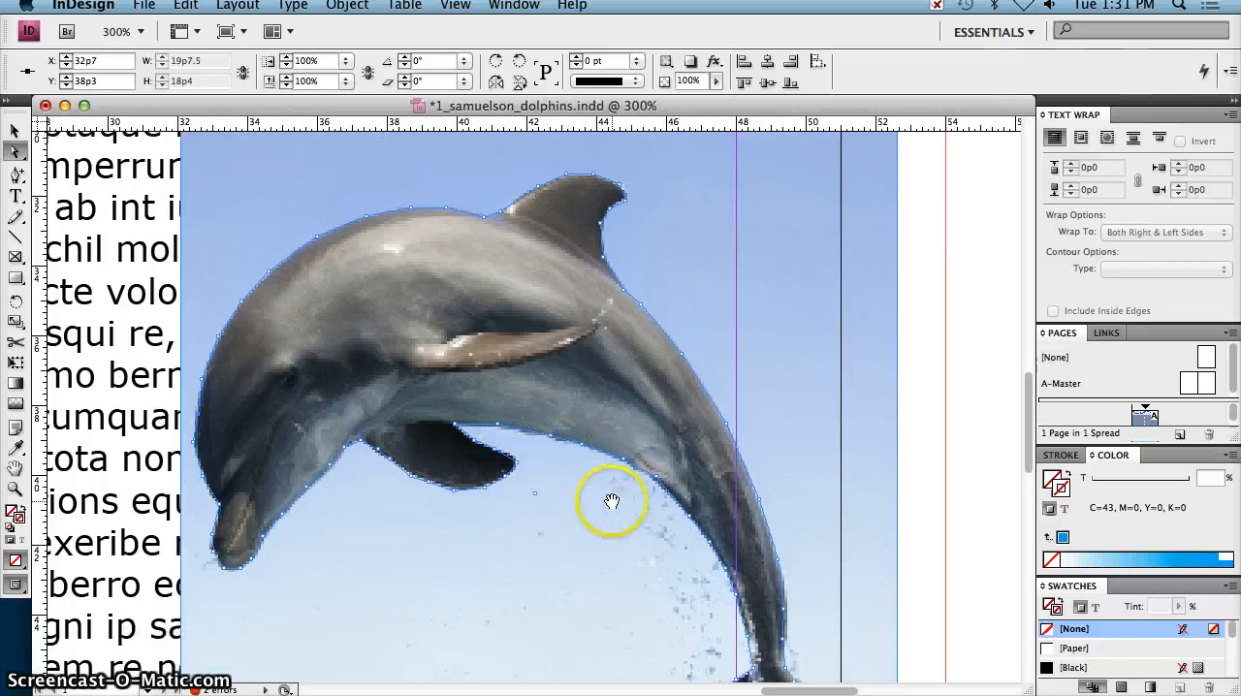
scroll(608, 499, down, 3)
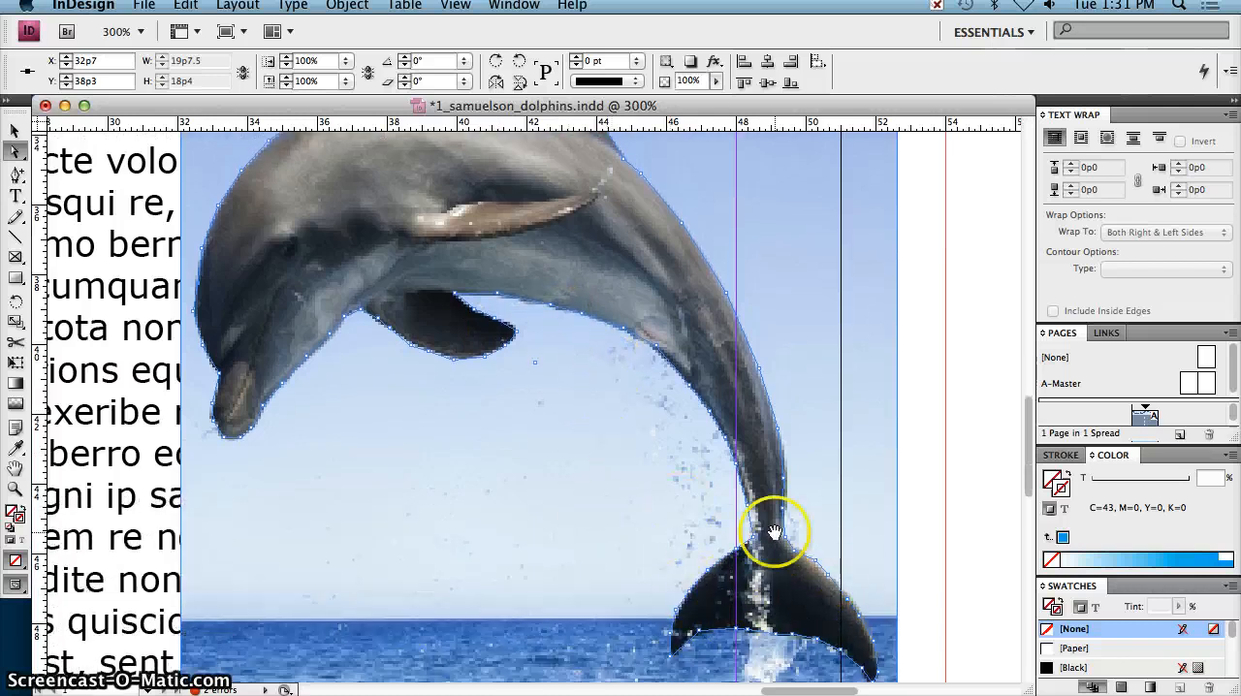
scroll(553, 517, up, 3)
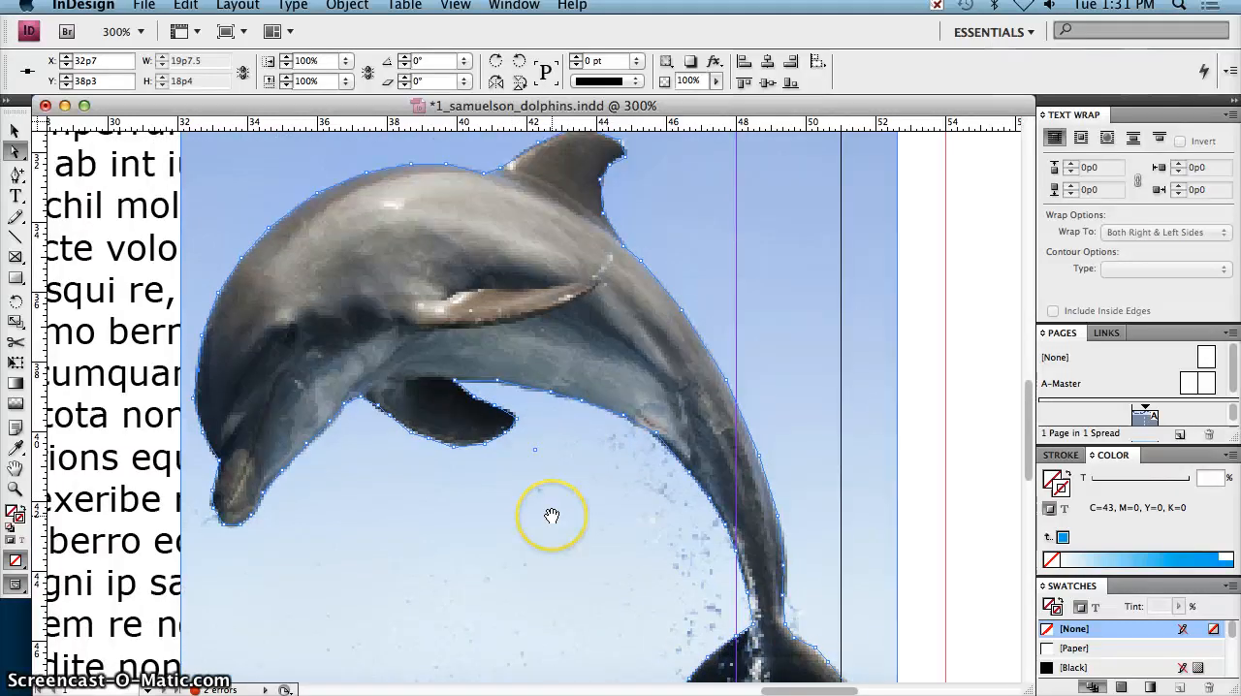
key(super+0)
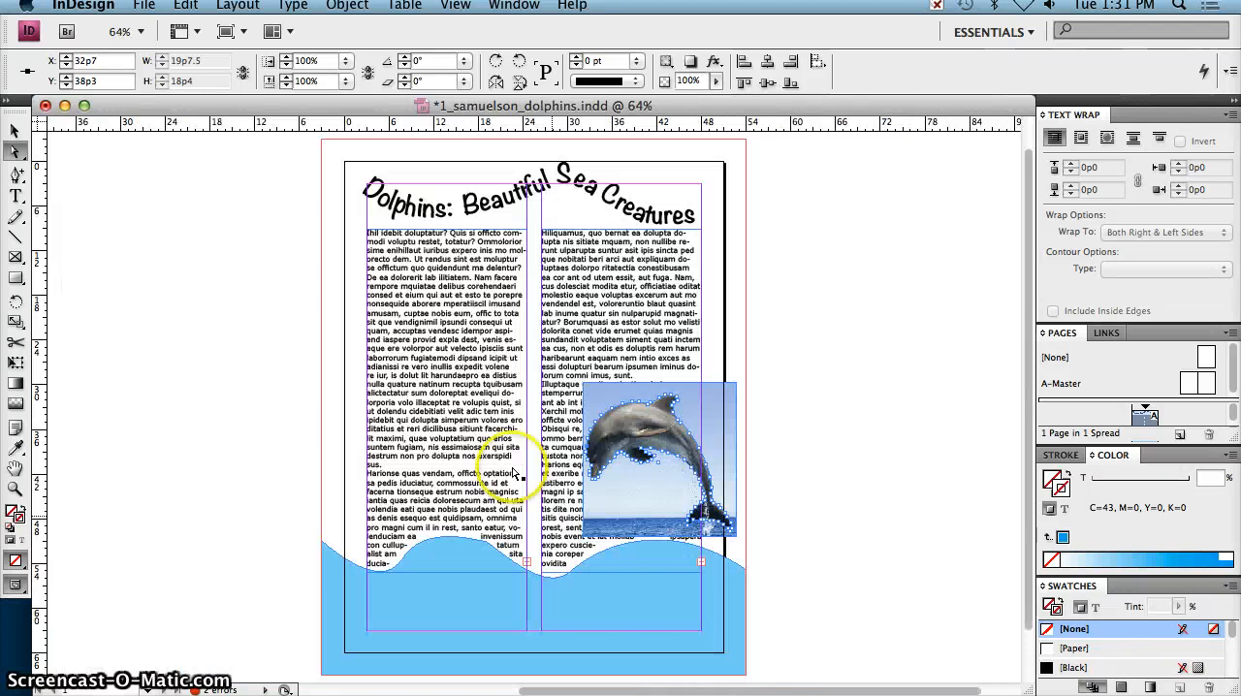
click(15, 129)
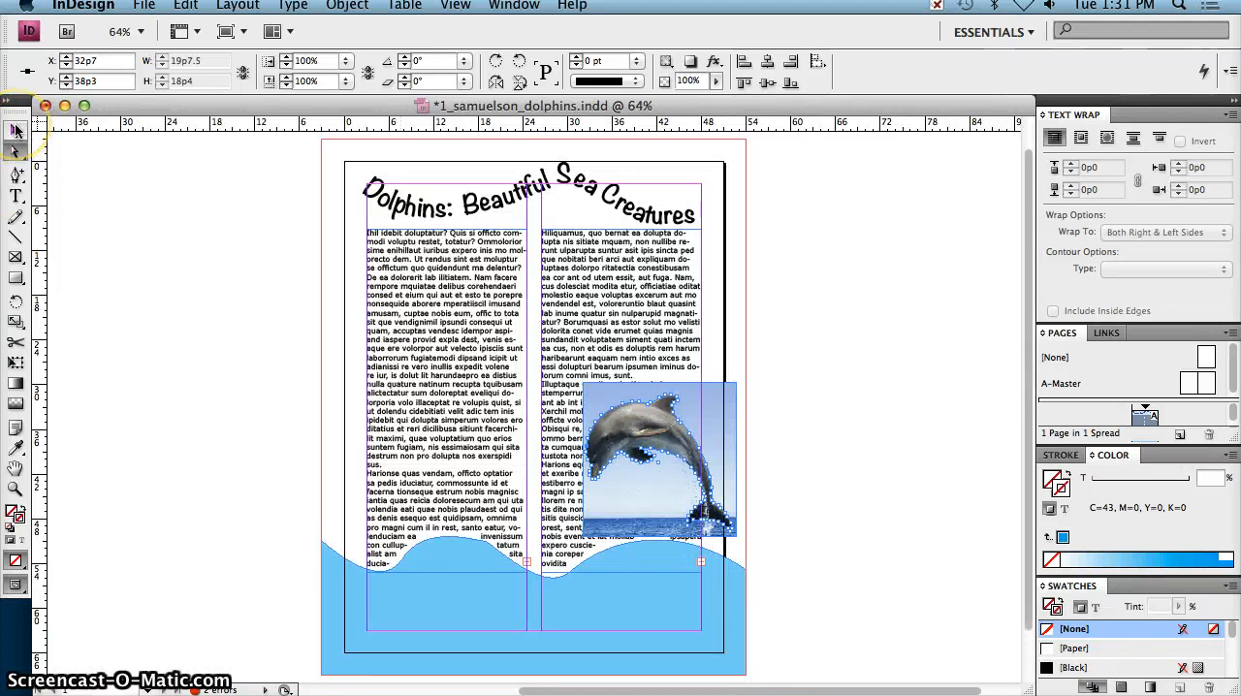
click(16, 129)
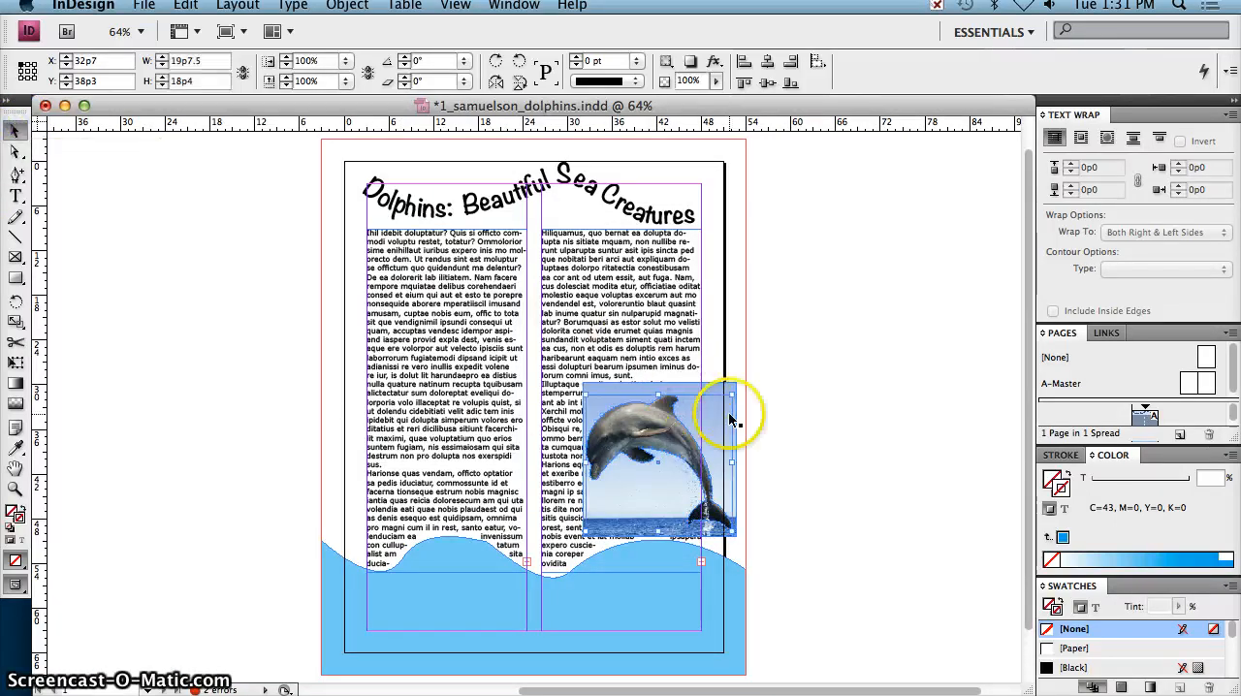
click(788, 414)
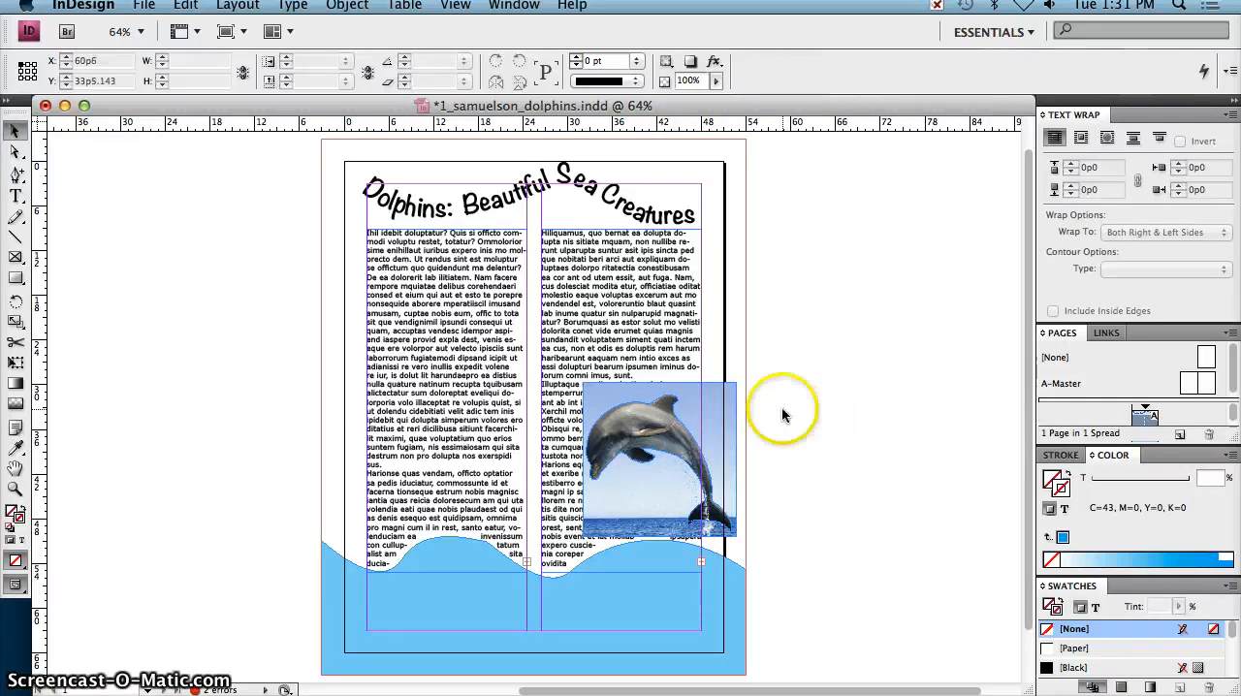
click(720, 406)
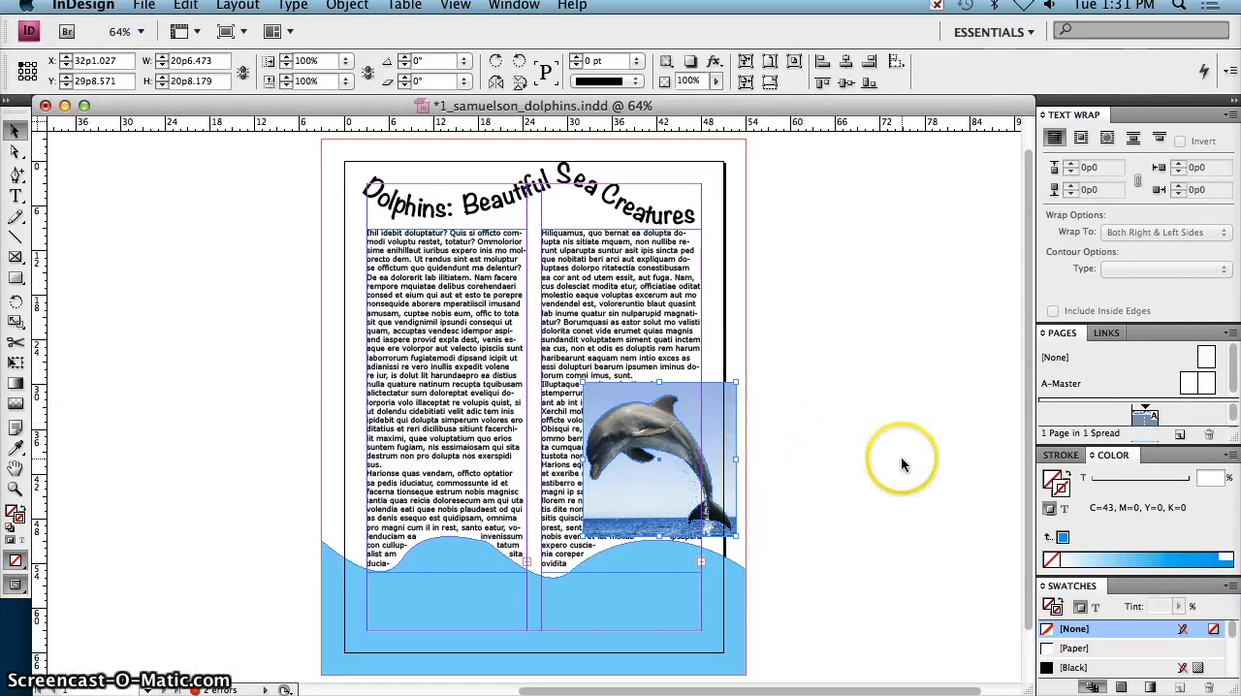
key(Delete)
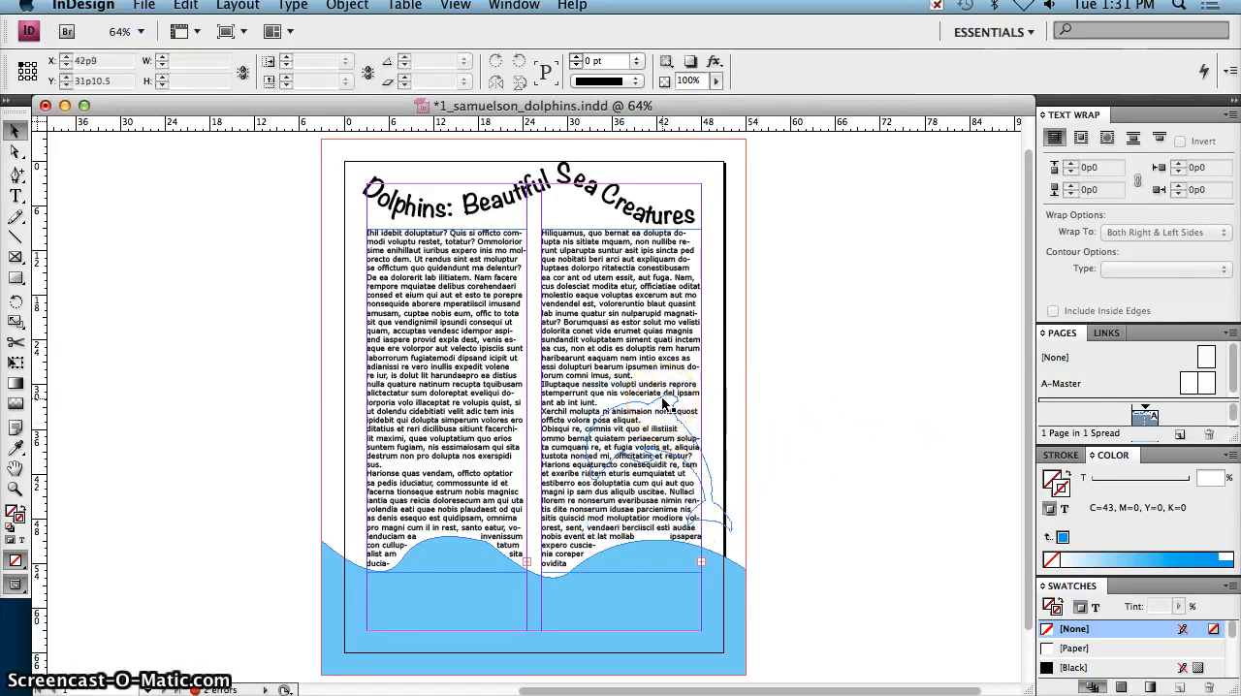
click(665, 405)
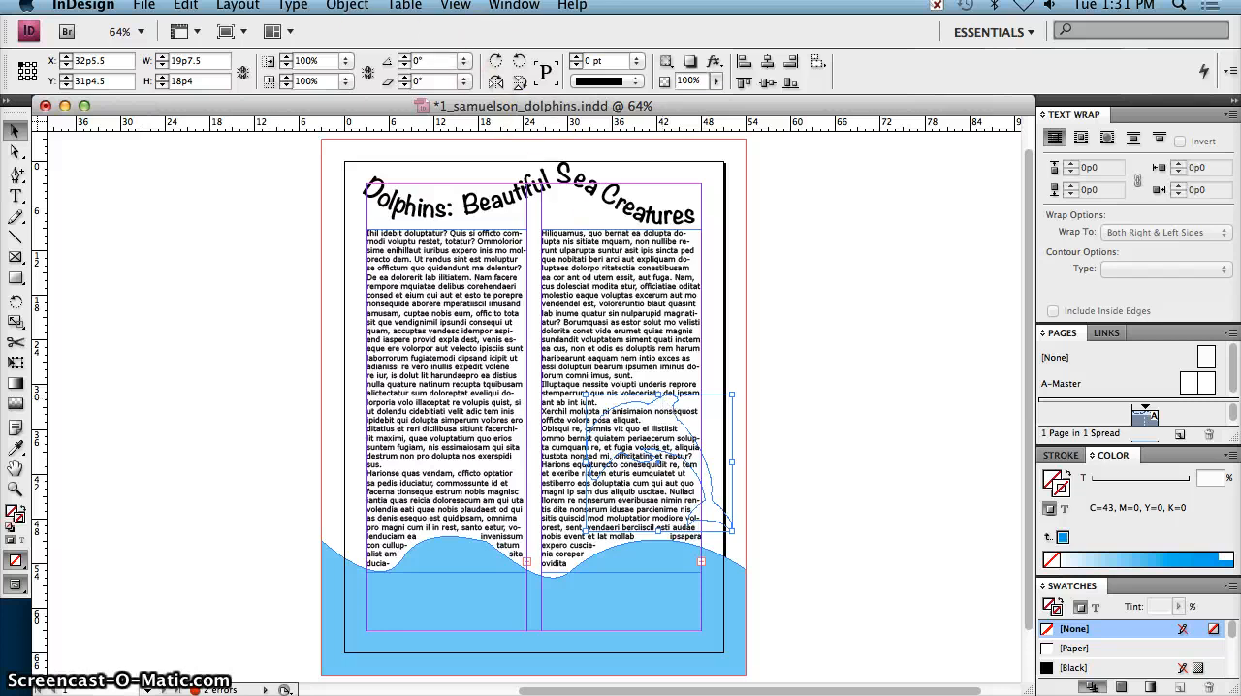
Step: Paste the cut dolphin photo into the traced outline and make the text wrap around the object's shape
click(185, 8)
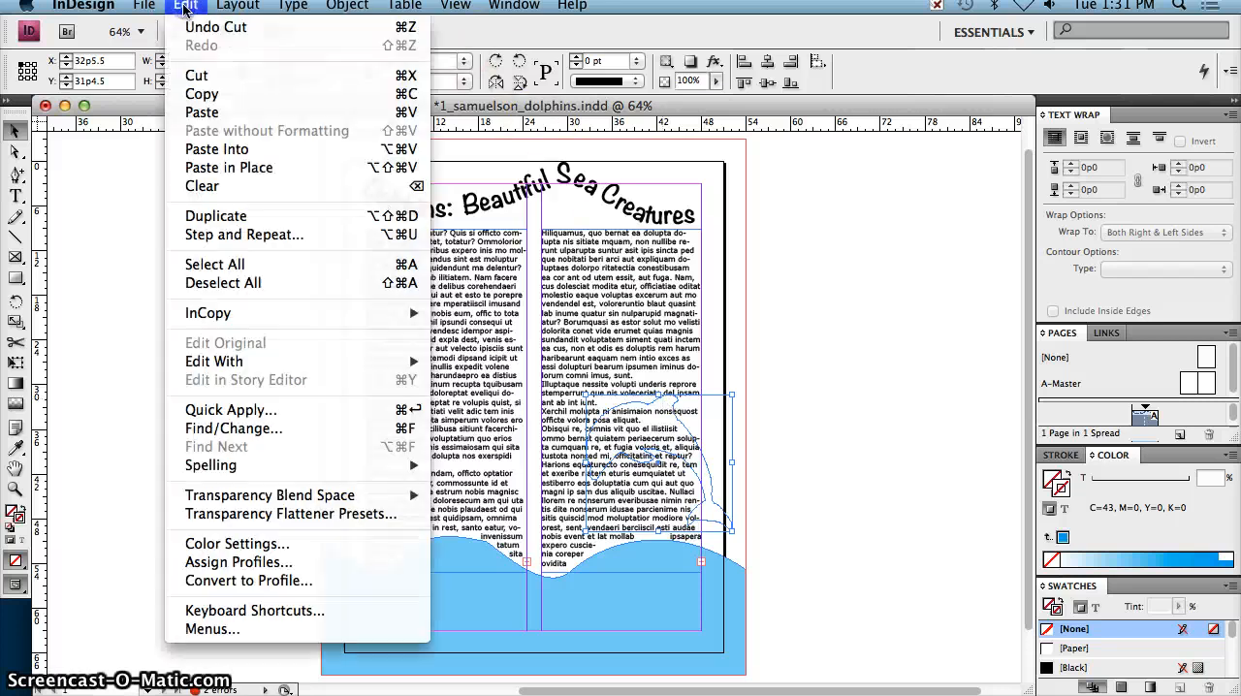
click(231, 149)
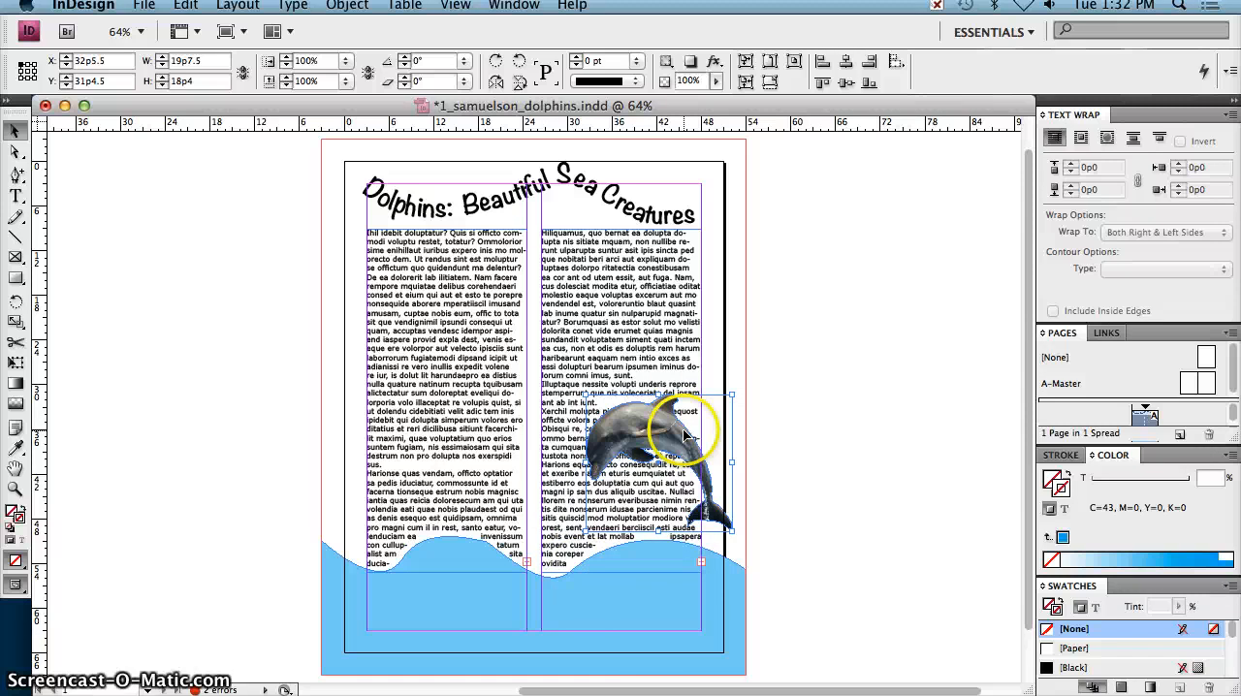
click(1108, 139)
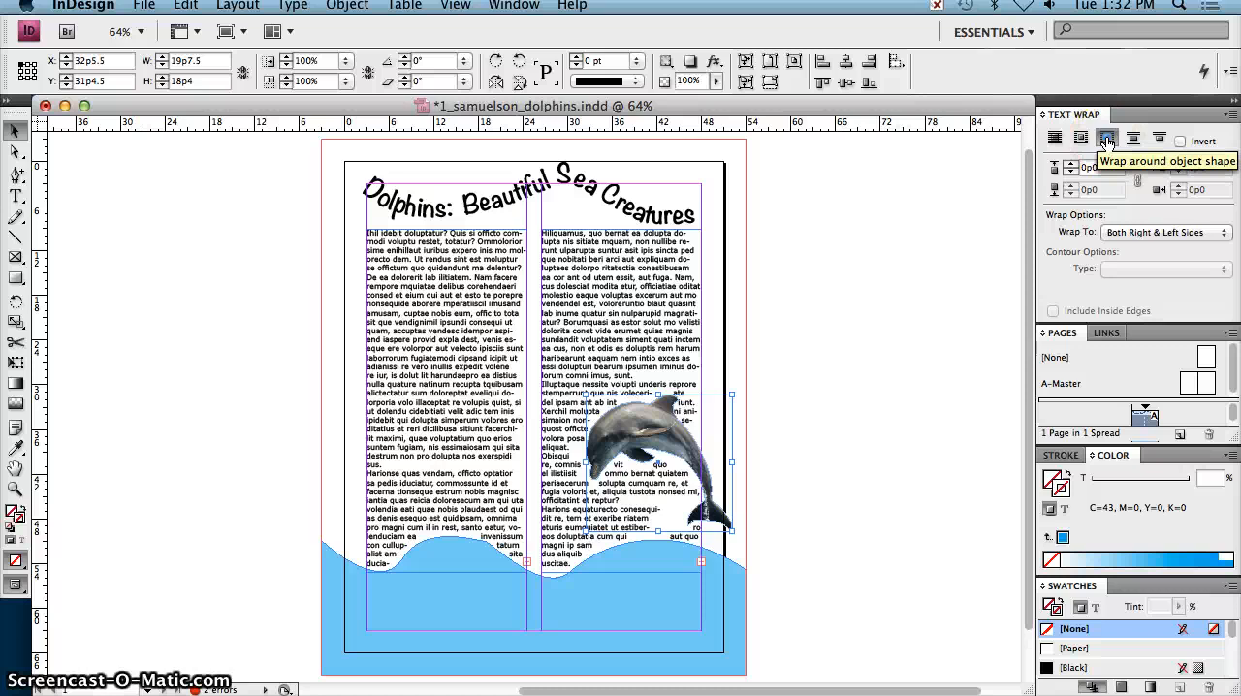
Step: Limit the text wrap to the left side and move the dolphin to X 33p1.5, Y 32p0.75
click(1154, 232)
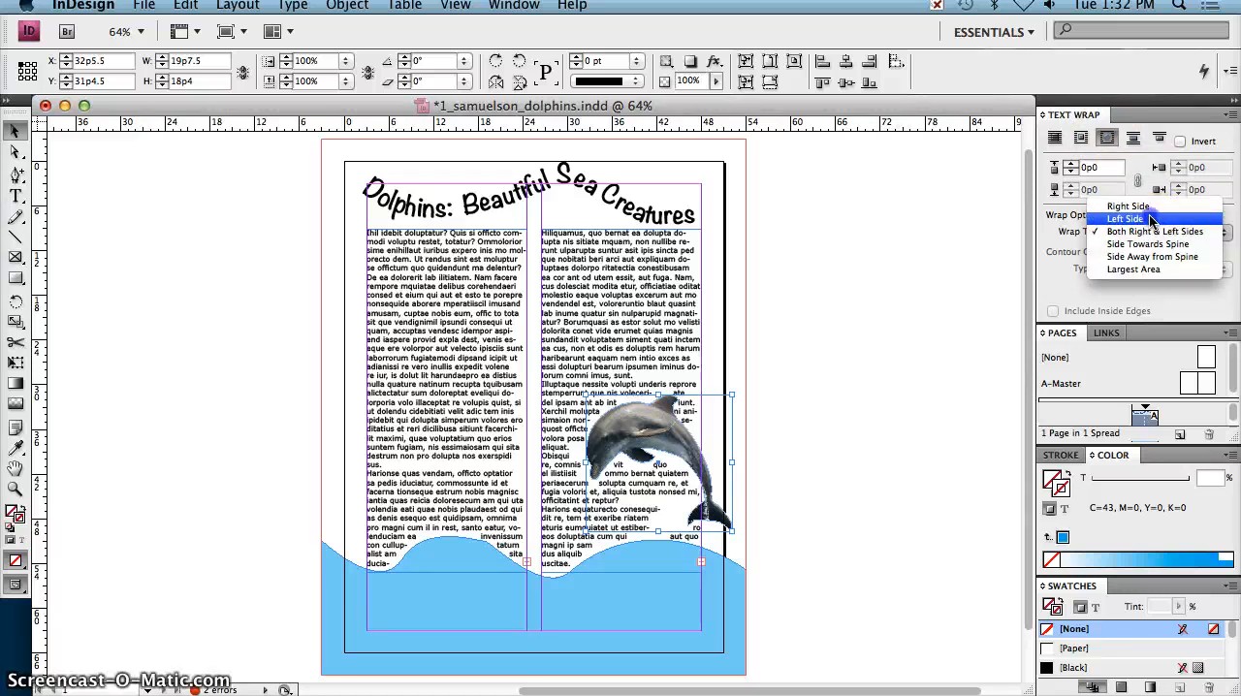
click(1152, 219)
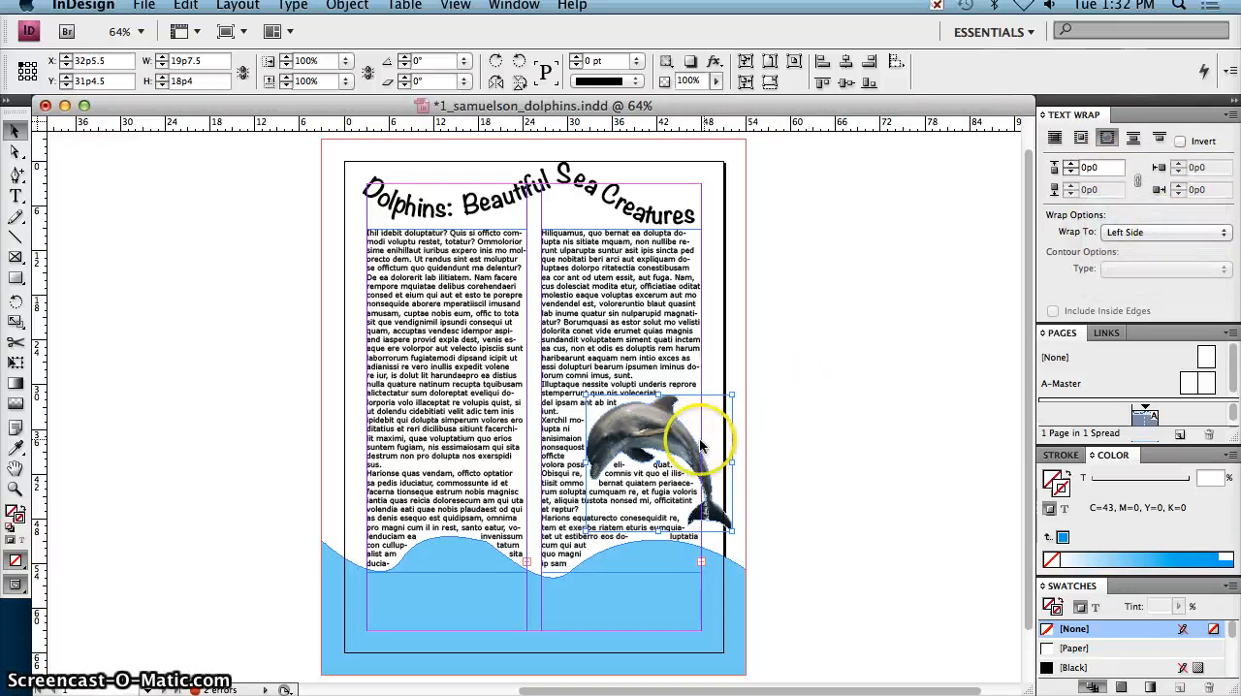
drag(679, 436, 683, 442)
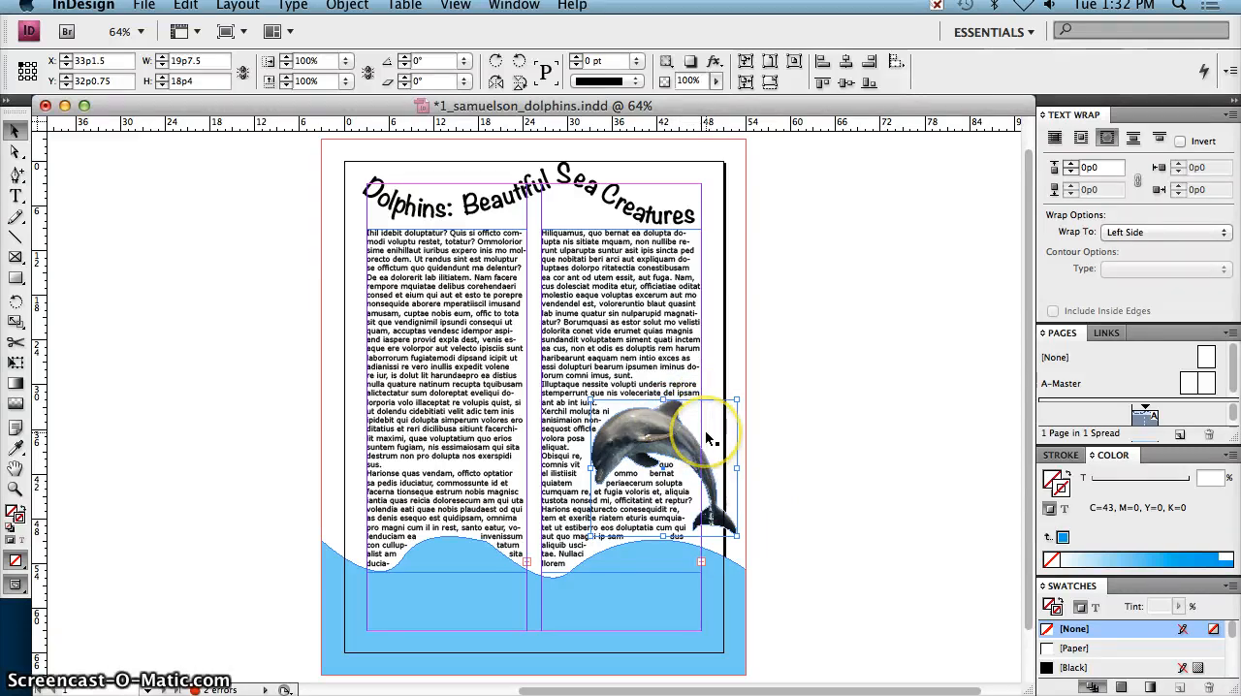
click(869, 406)
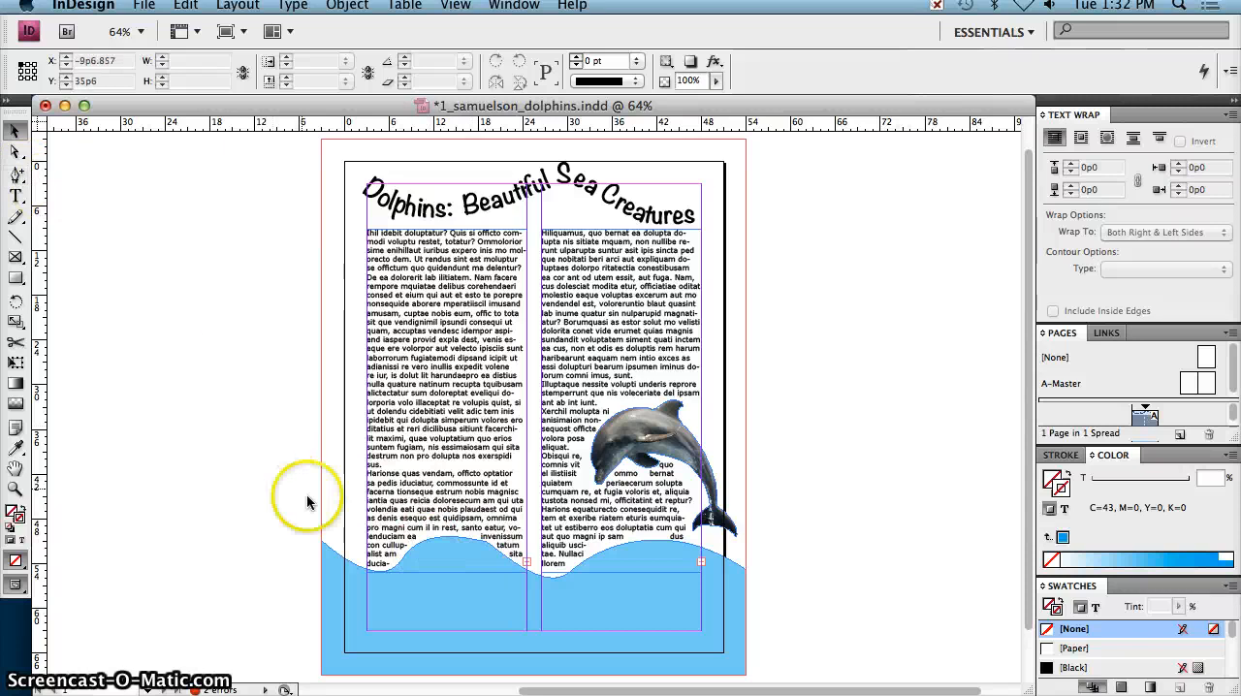
Step: Try to pull the upper-right corner point of the path around the dolphin out to X 58p10.5, Y 27p10.5, and undo it
click(17, 175)
drag(19, 177, 82, 240)
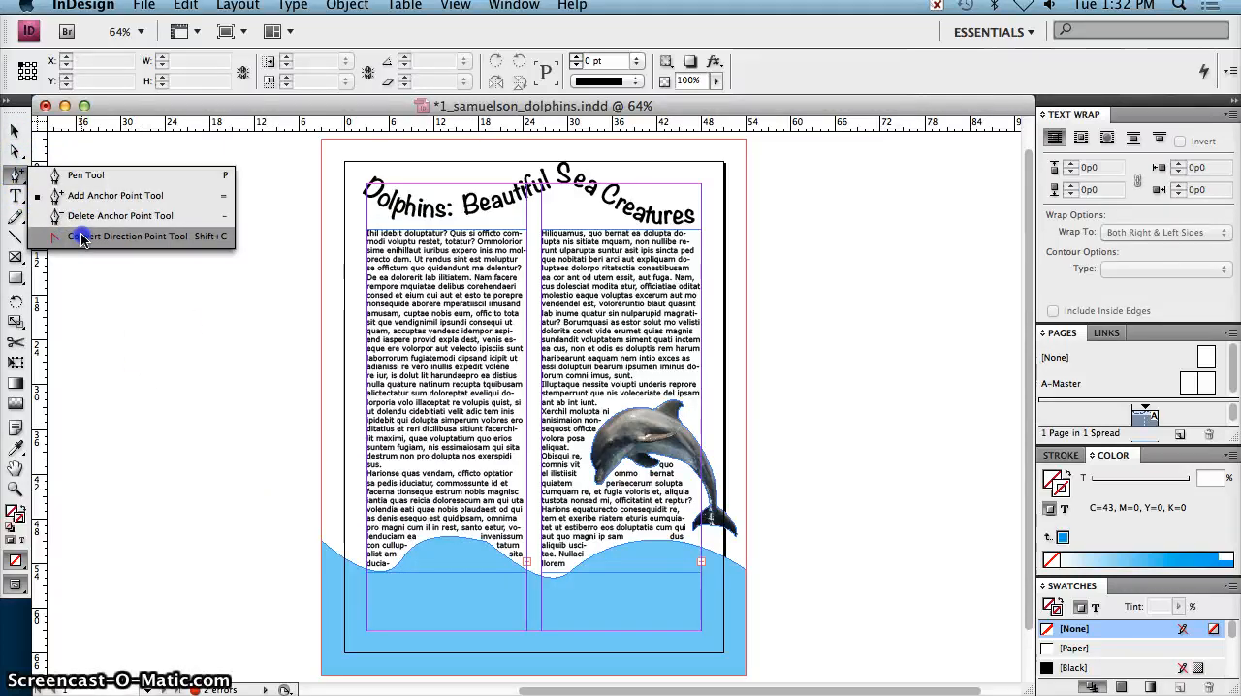
click(14, 152)
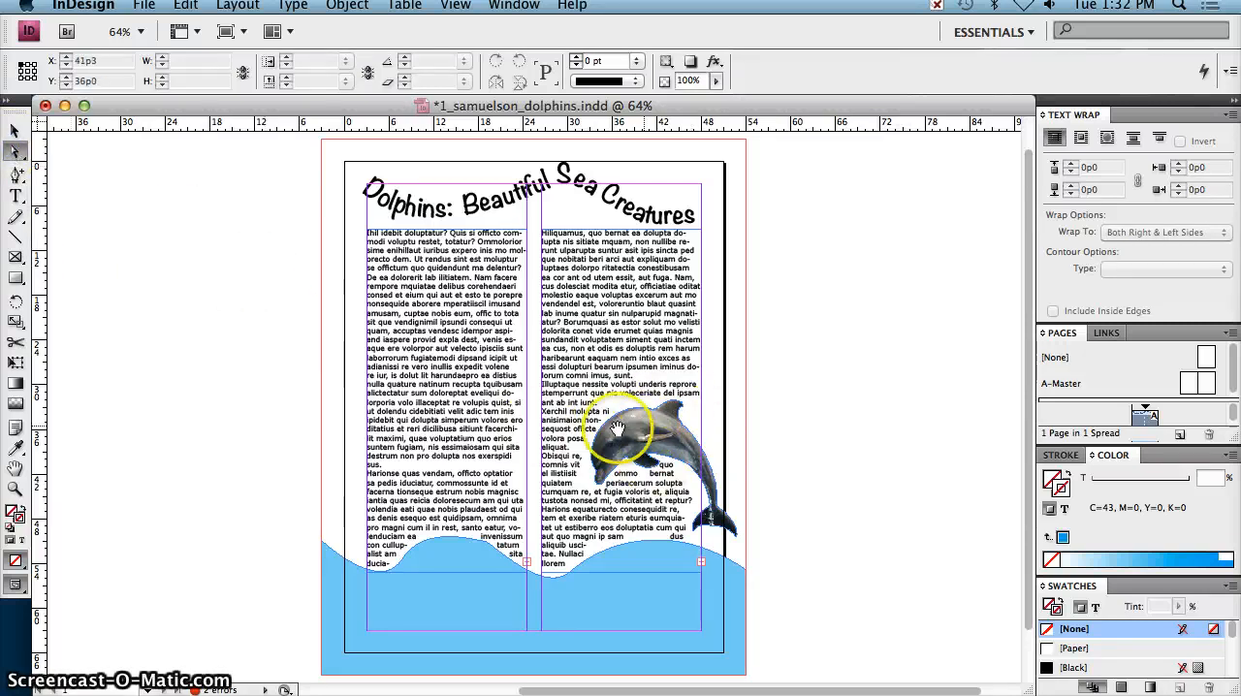
click(621, 464)
drag(620, 464, 604, 485)
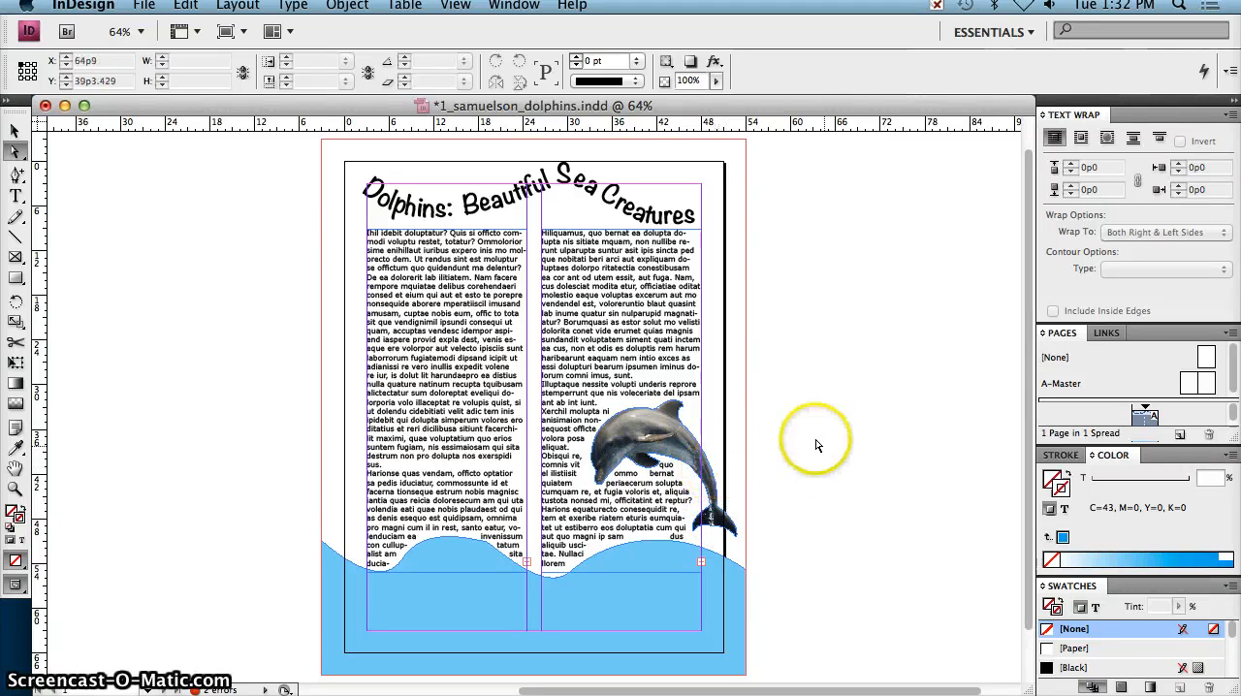
key(v)
click(645, 438)
key(a)
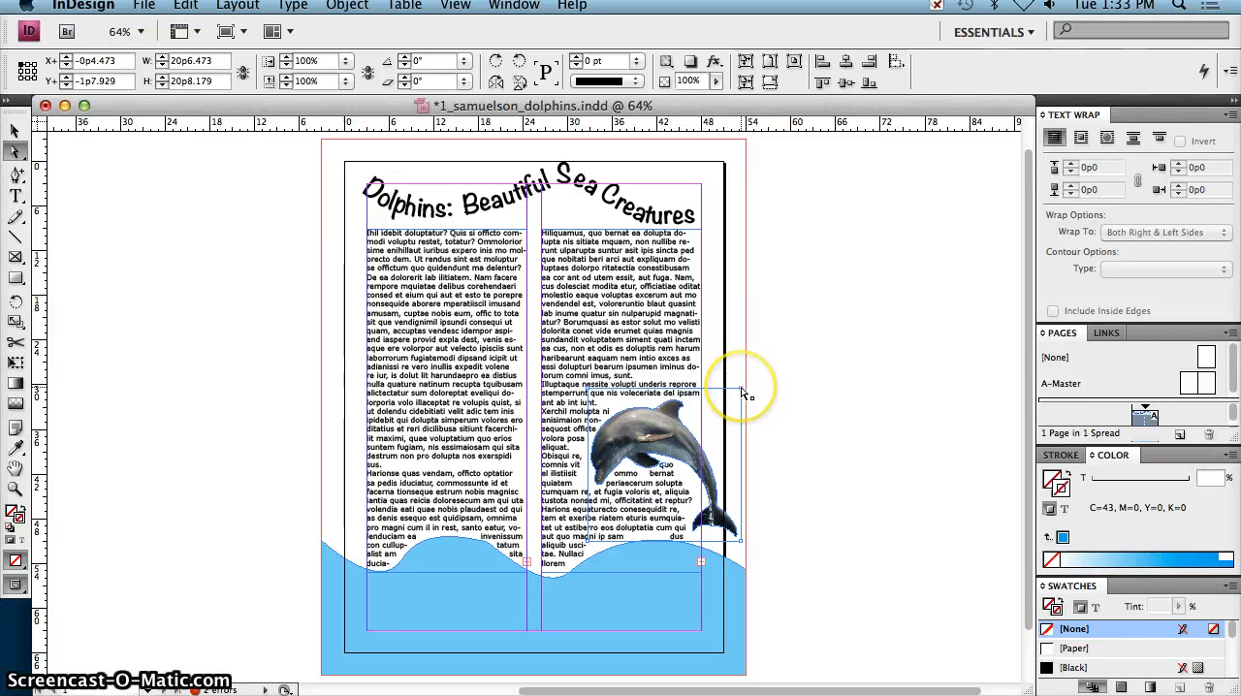
drag(742, 392, 781, 369)
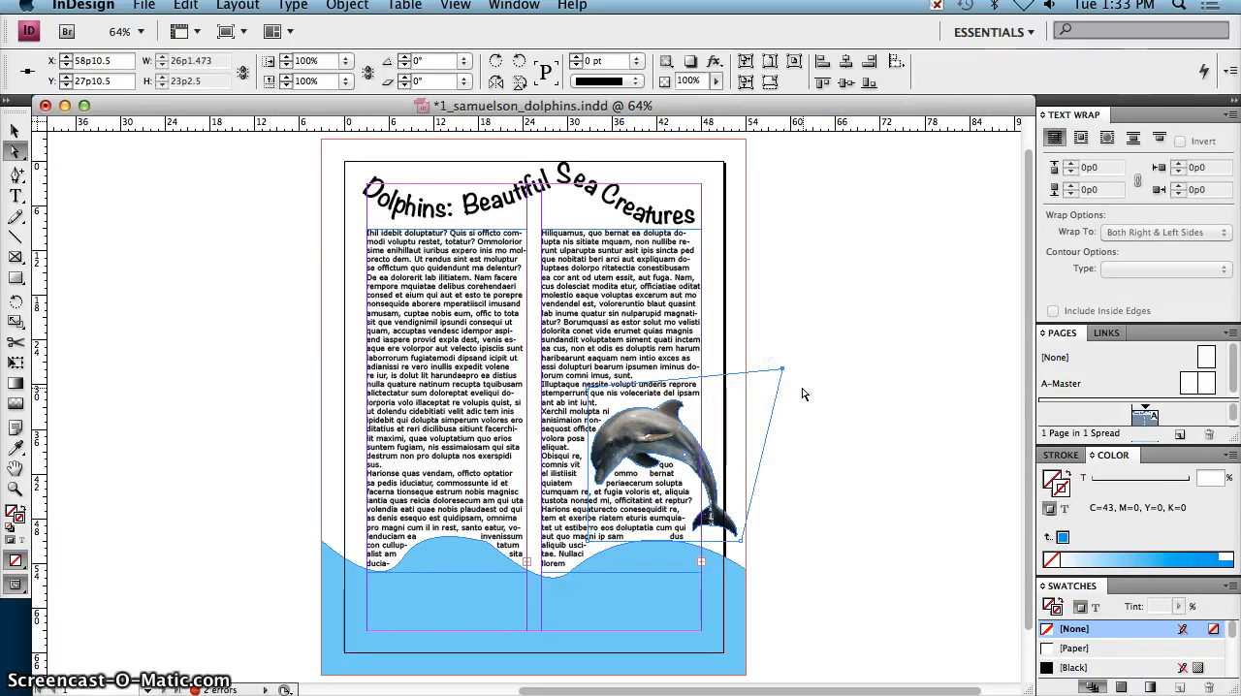
key(super+z)
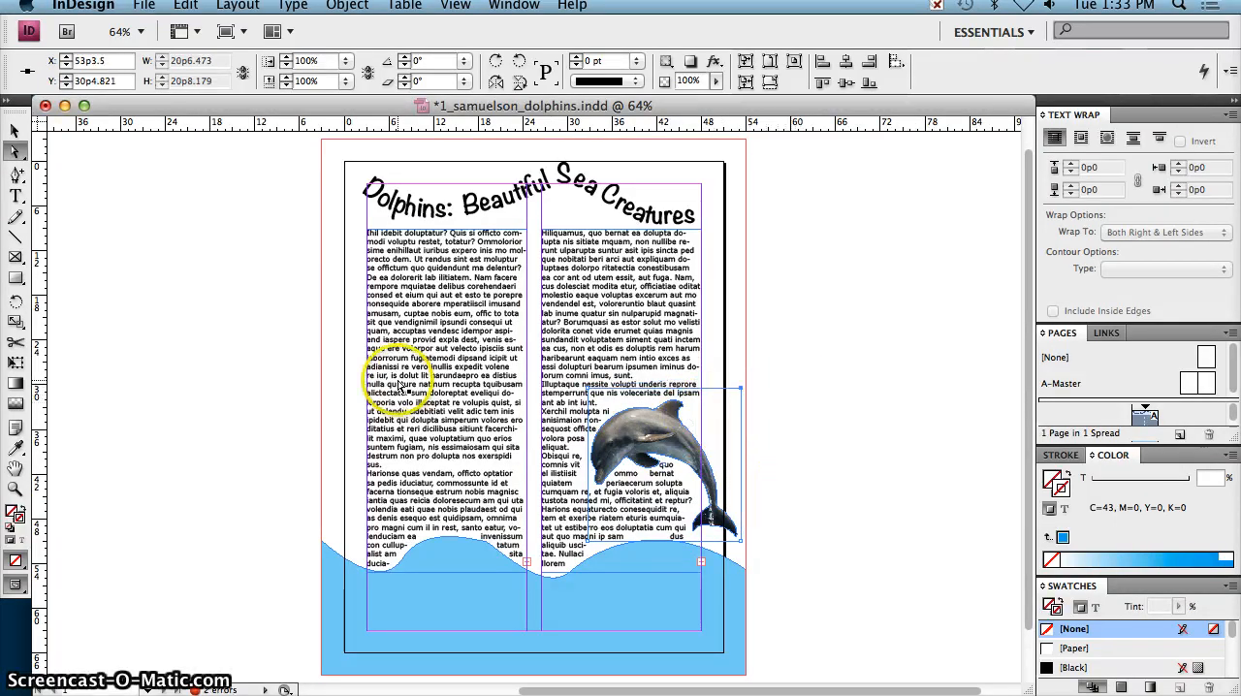
Step: Try to enlarge the photo inside the dolphin outline to about 132.69%, undo the scaling, and deselect everything
key(v)
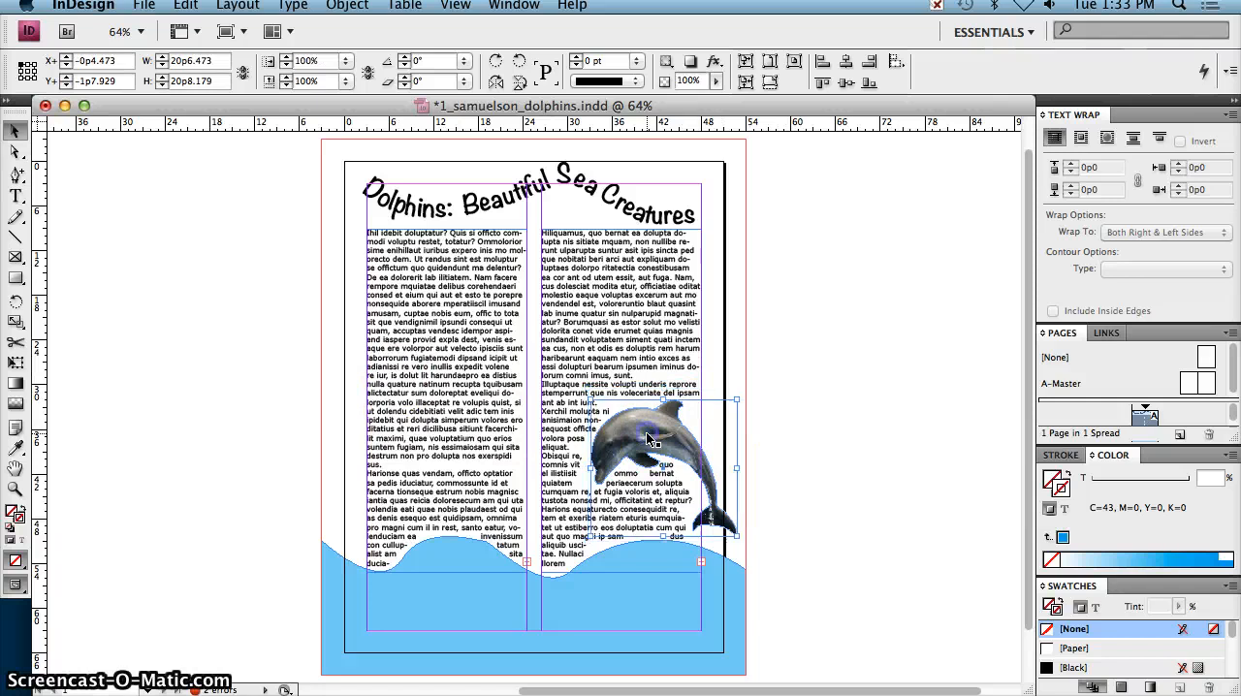
click(644, 432)
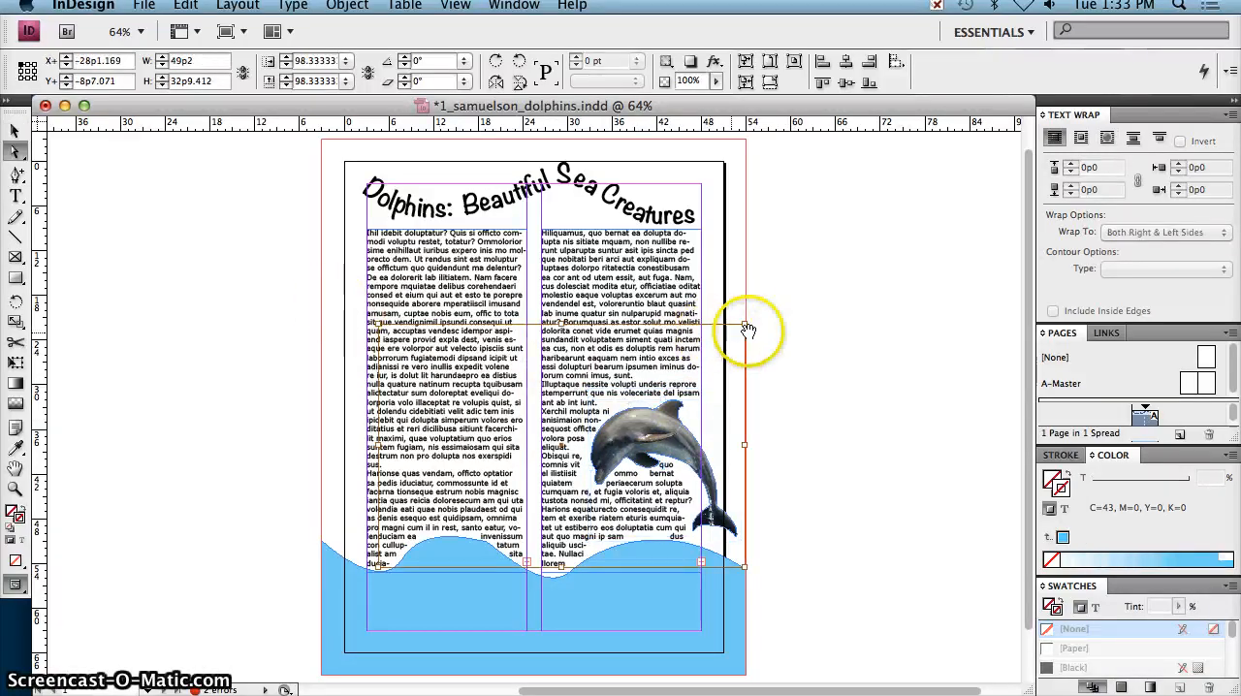
drag(744, 324, 870, 266)
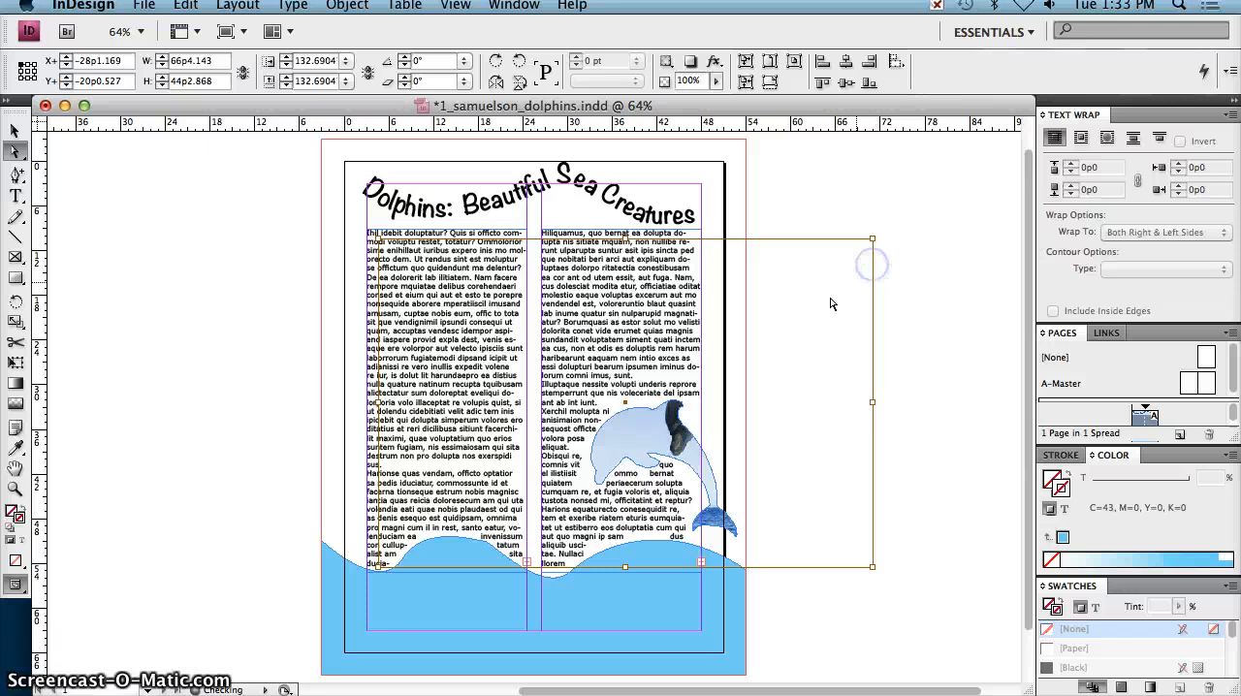
drag(648, 439, 645, 453)
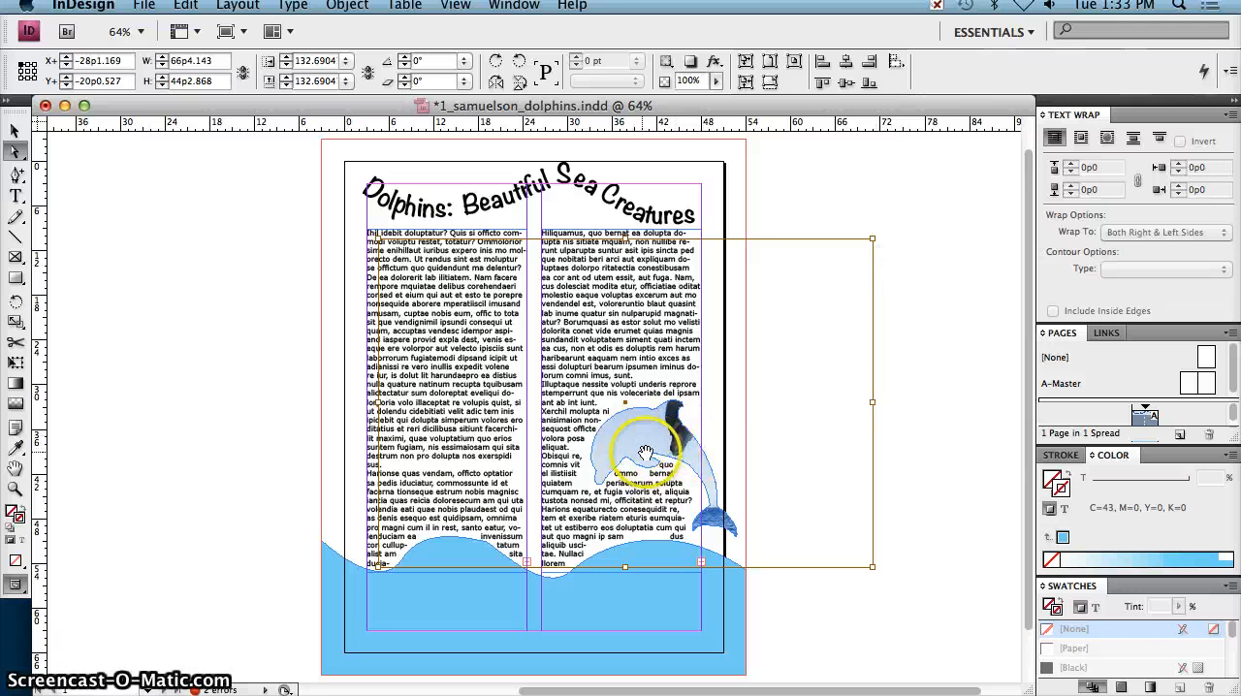
key(super+z)
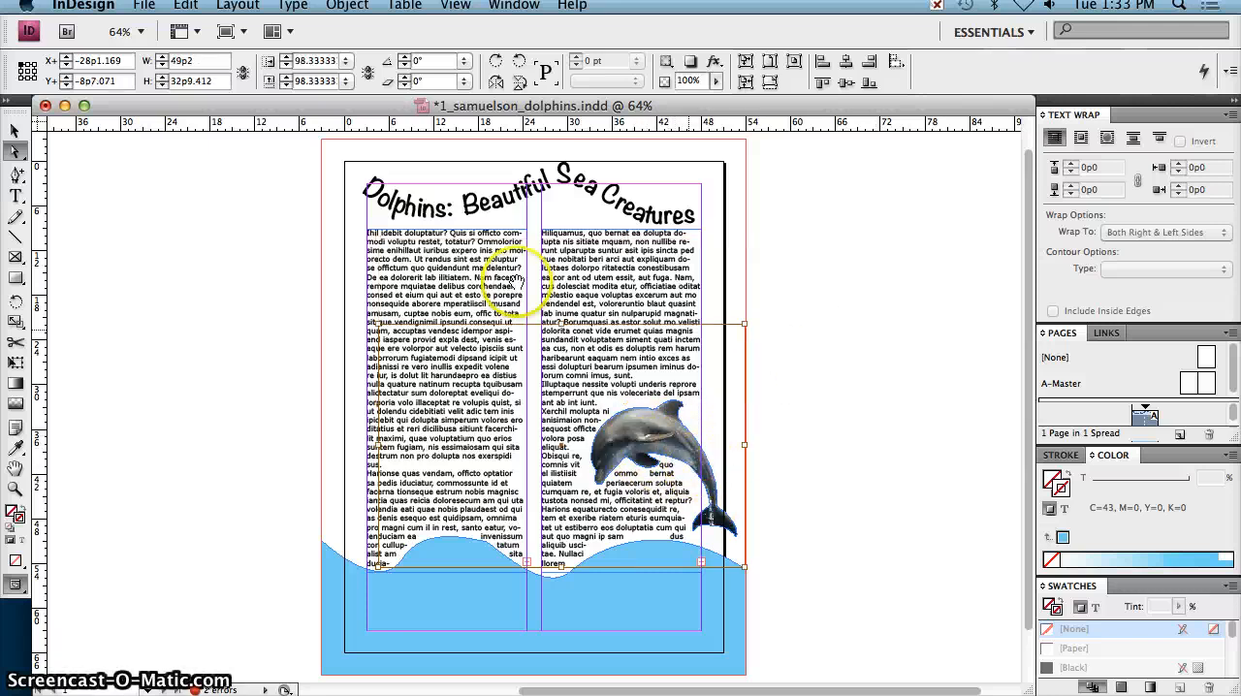
click(862, 495)
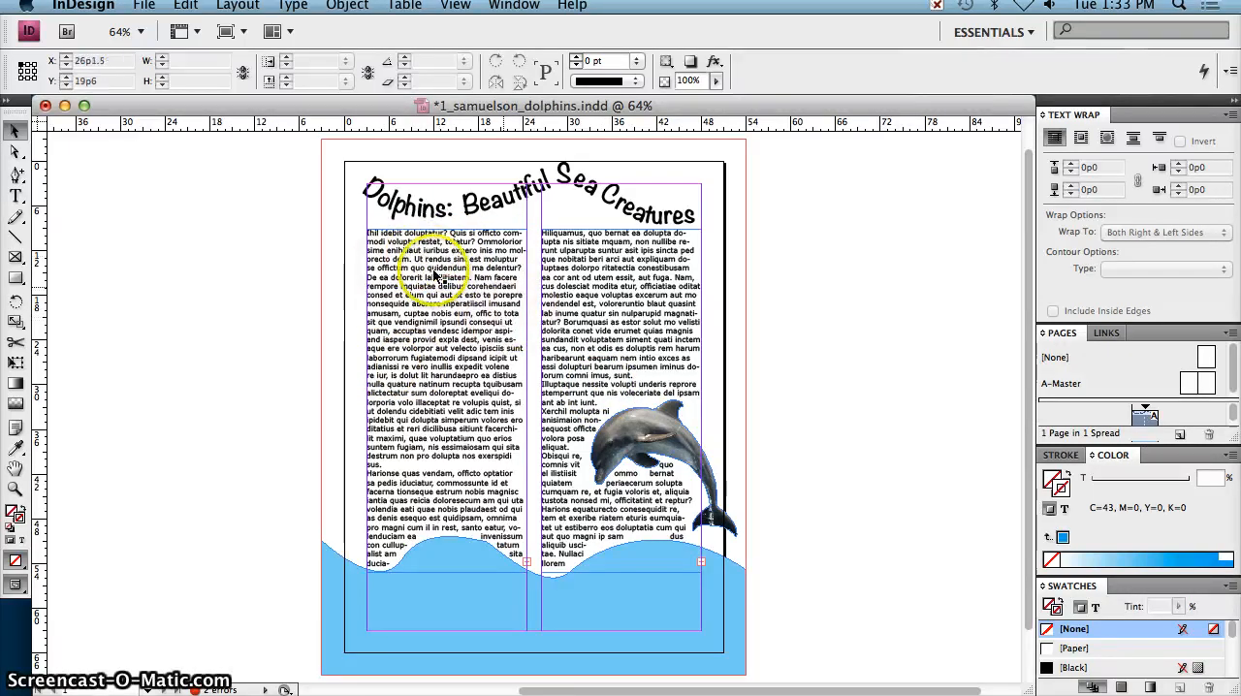
Step: Replace the first letter of the article text in the first column with a capital "C"
double_click(375, 241)
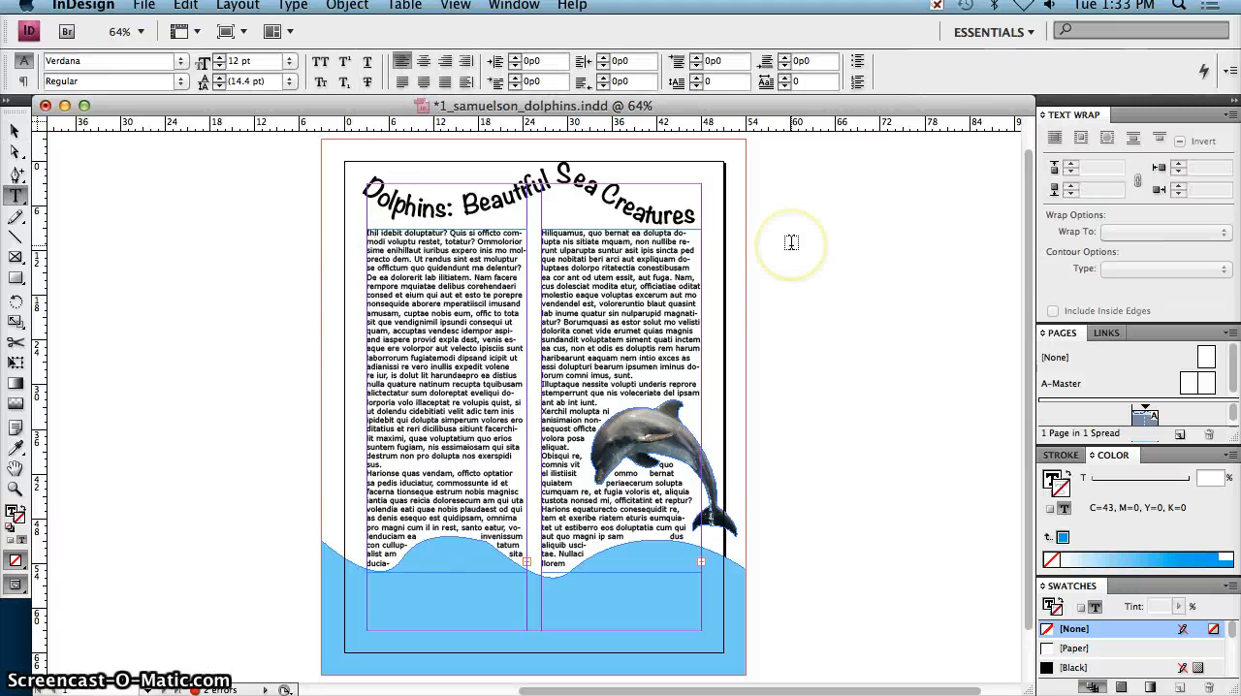
key(super+equal)
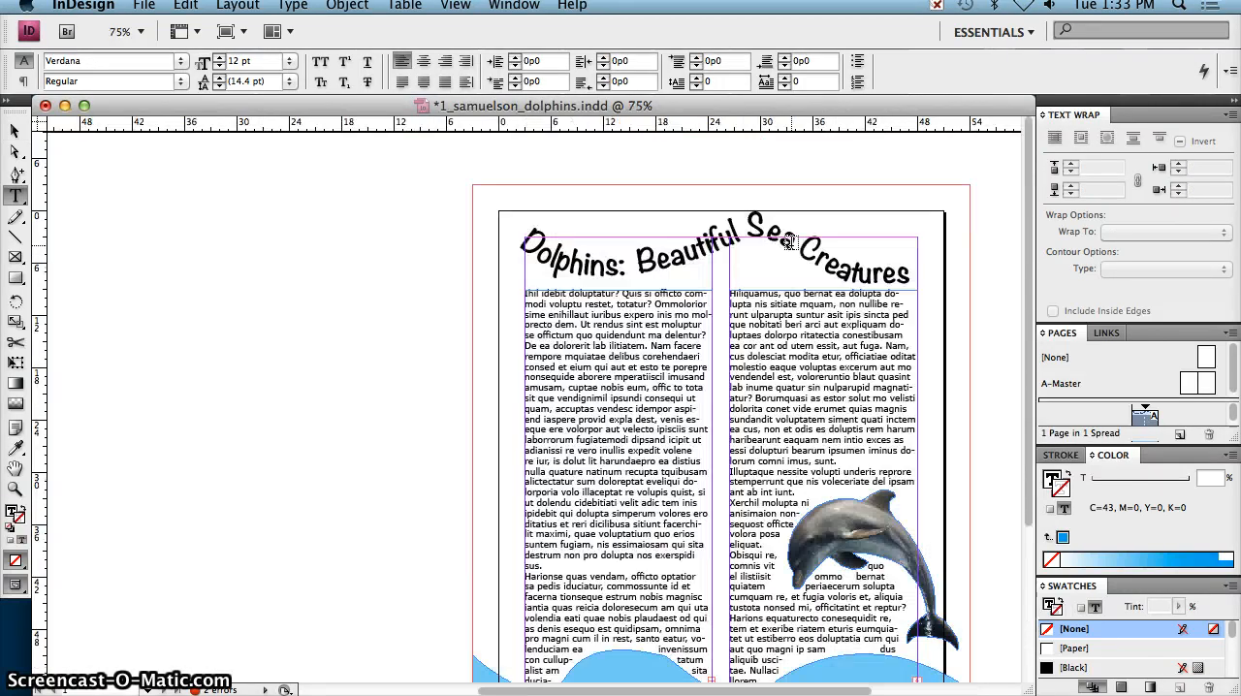
click(524, 295)
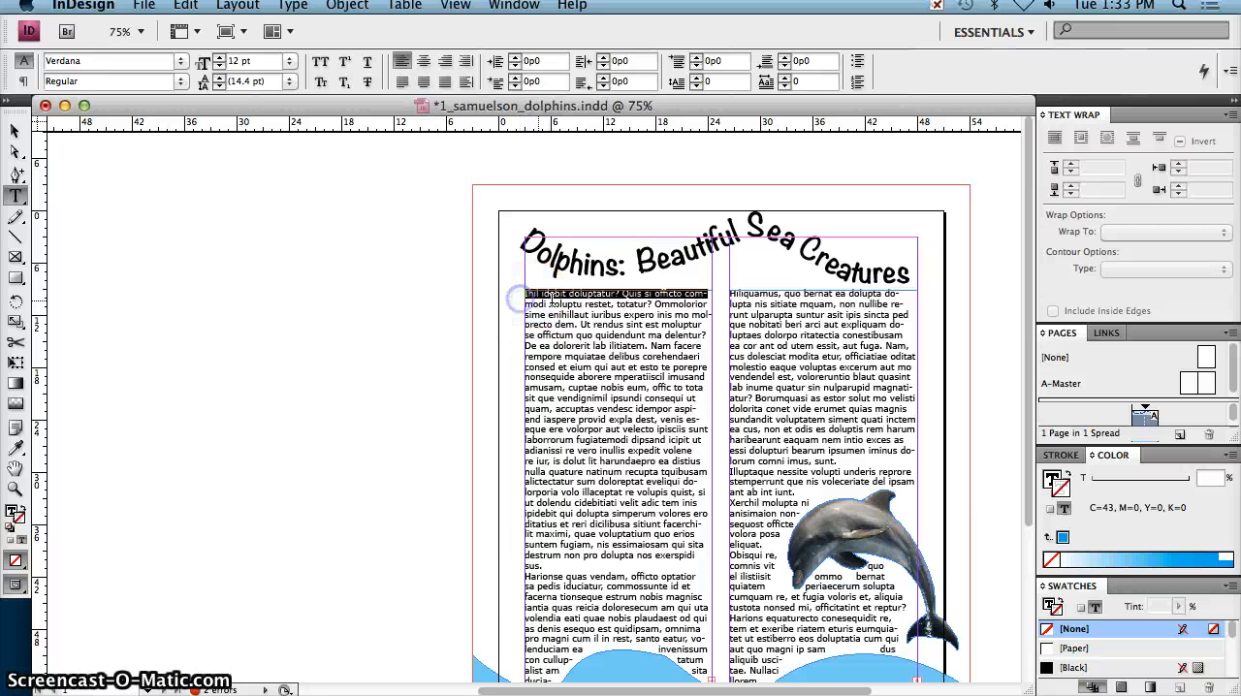
key(super+equal)
key(super+equal)
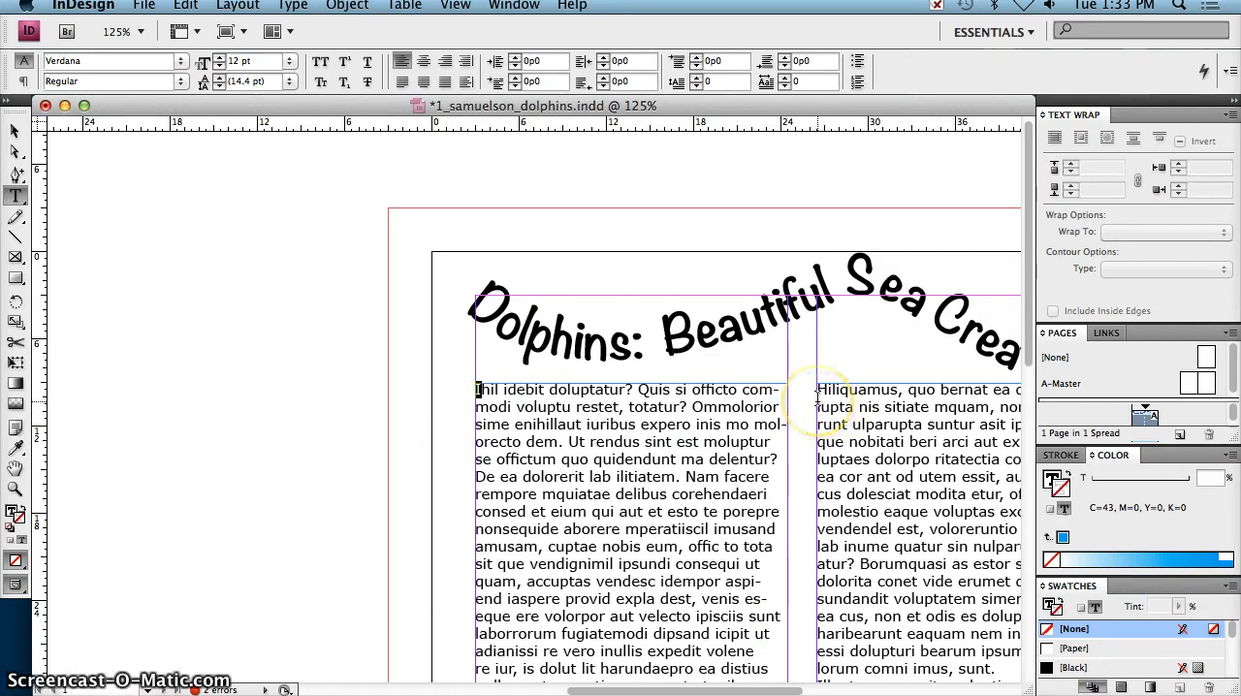
text(C)
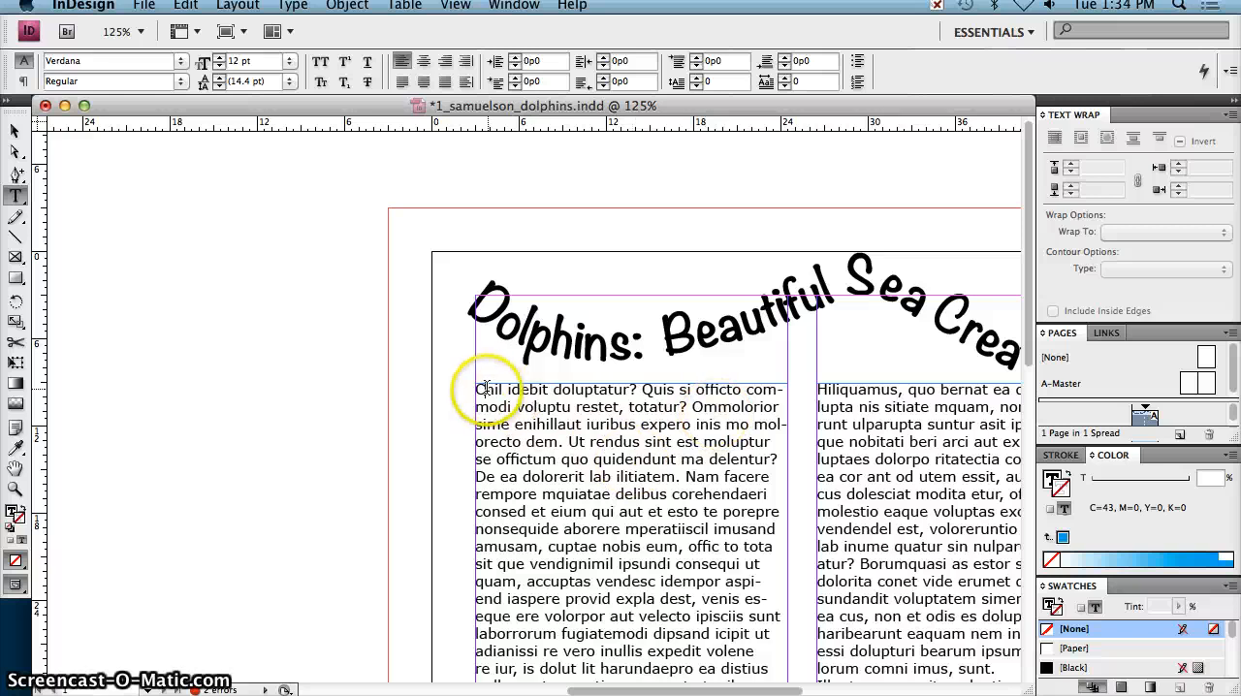
Step: Turn the opening "C" of the article into a drop cap four lines high
drag(476, 391, 485, 391)
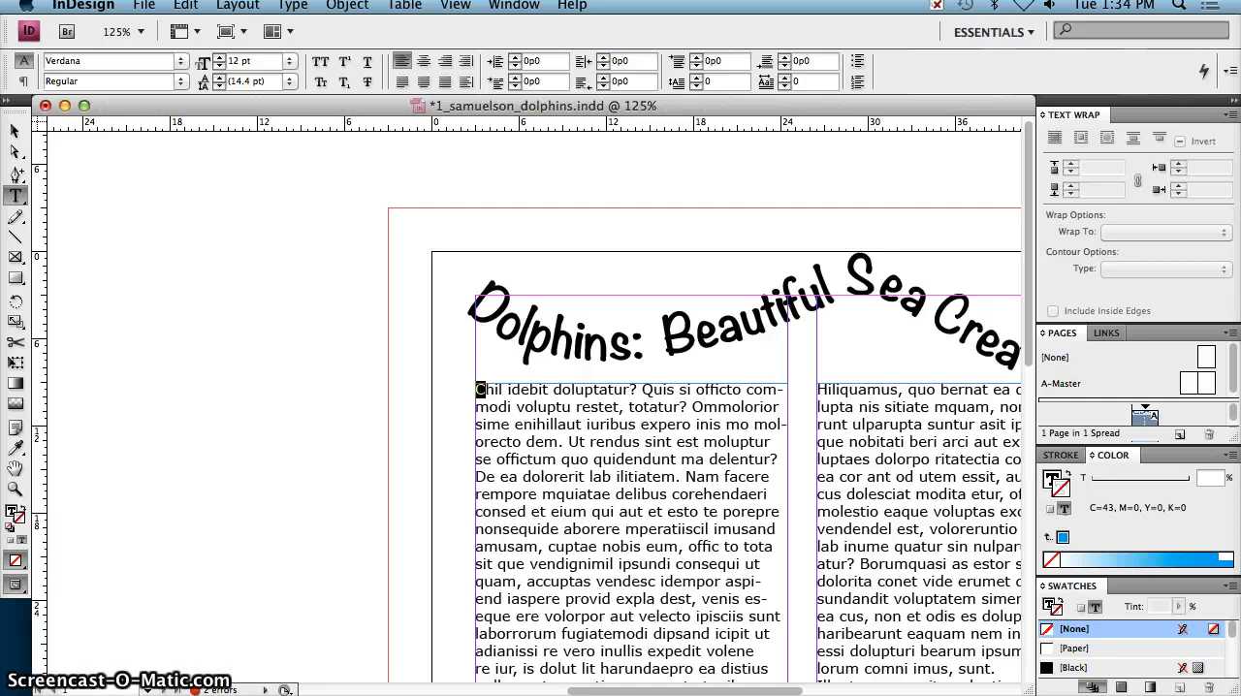
click(697, 77)
click(697, 78)
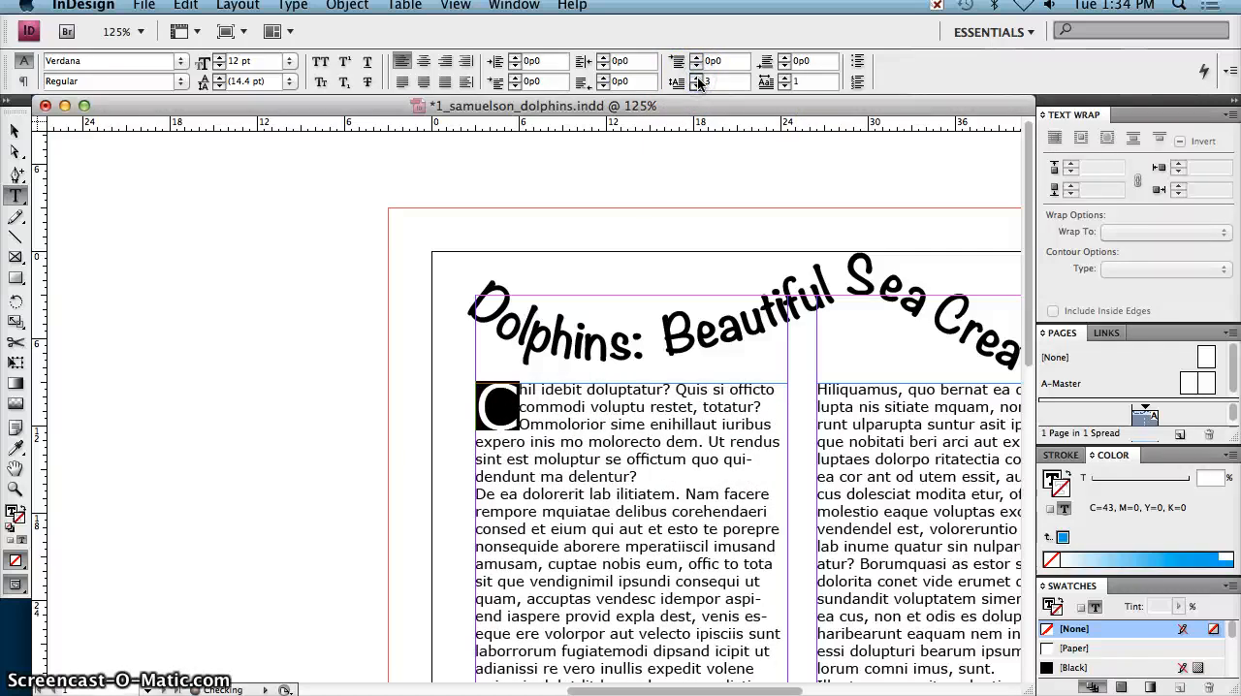
click(698, 78)
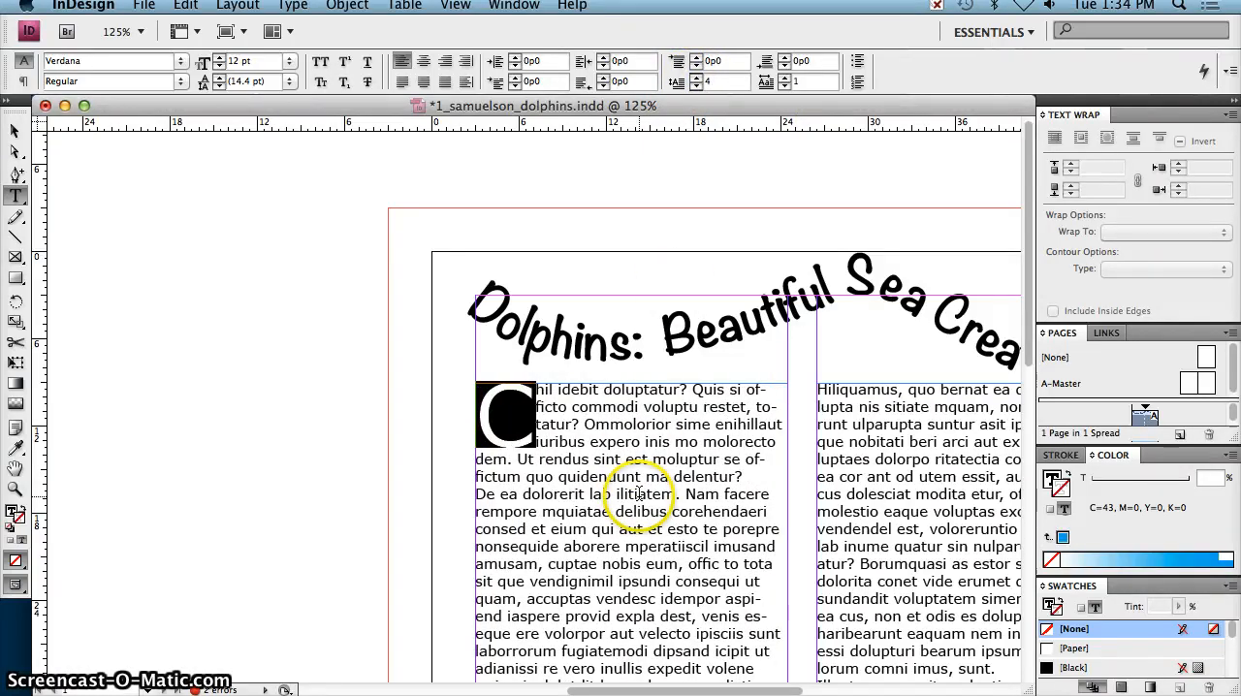
click(618, 428)
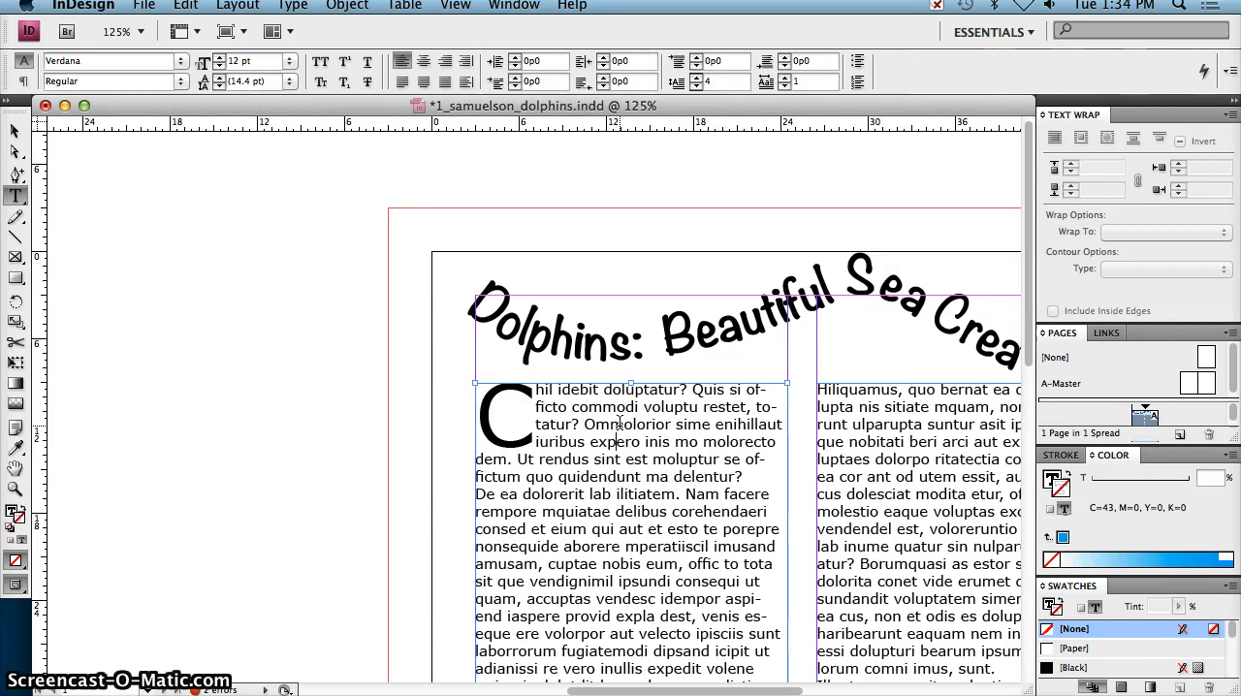
Step: Save the document and export it to the Desktop in Adobe PDF format, accepting the overset text
key(super+0)
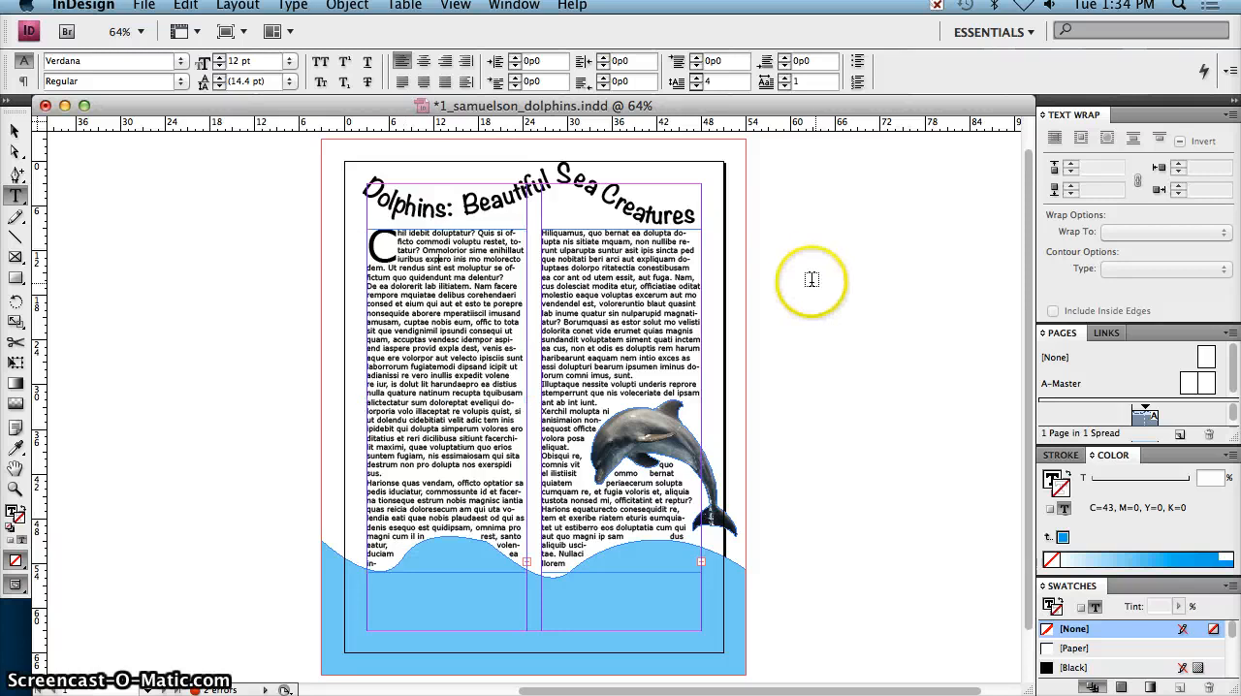
key(super+s)
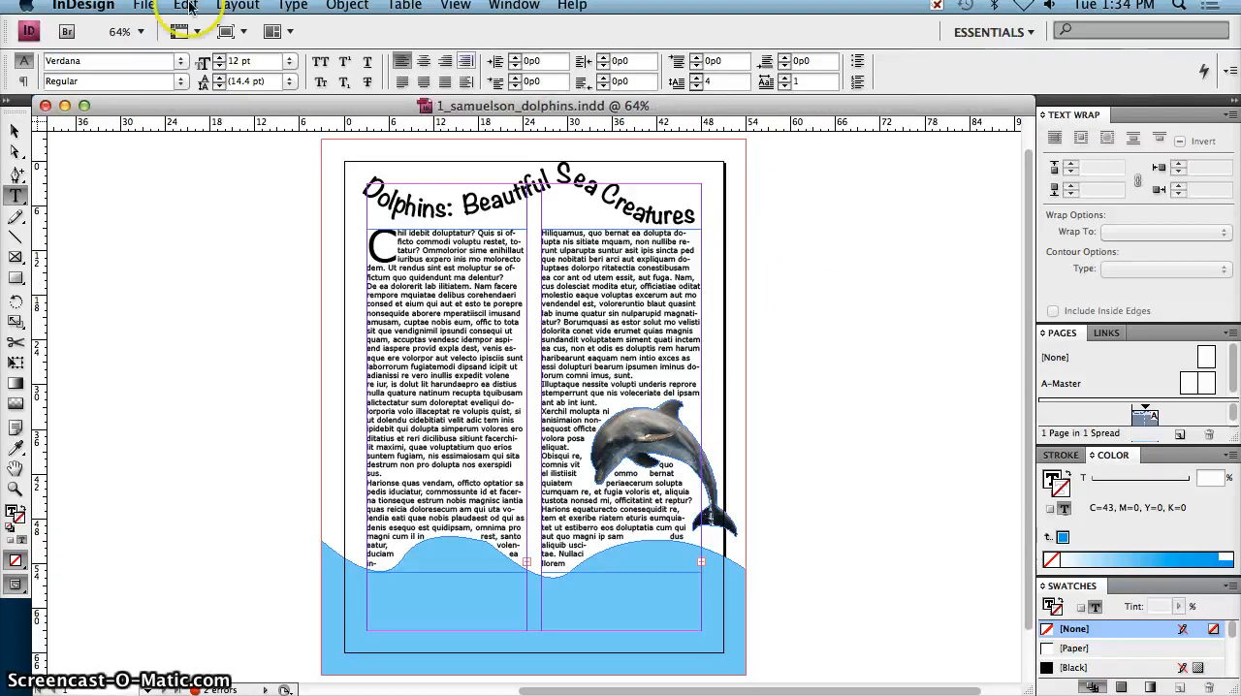
click(144, 5)
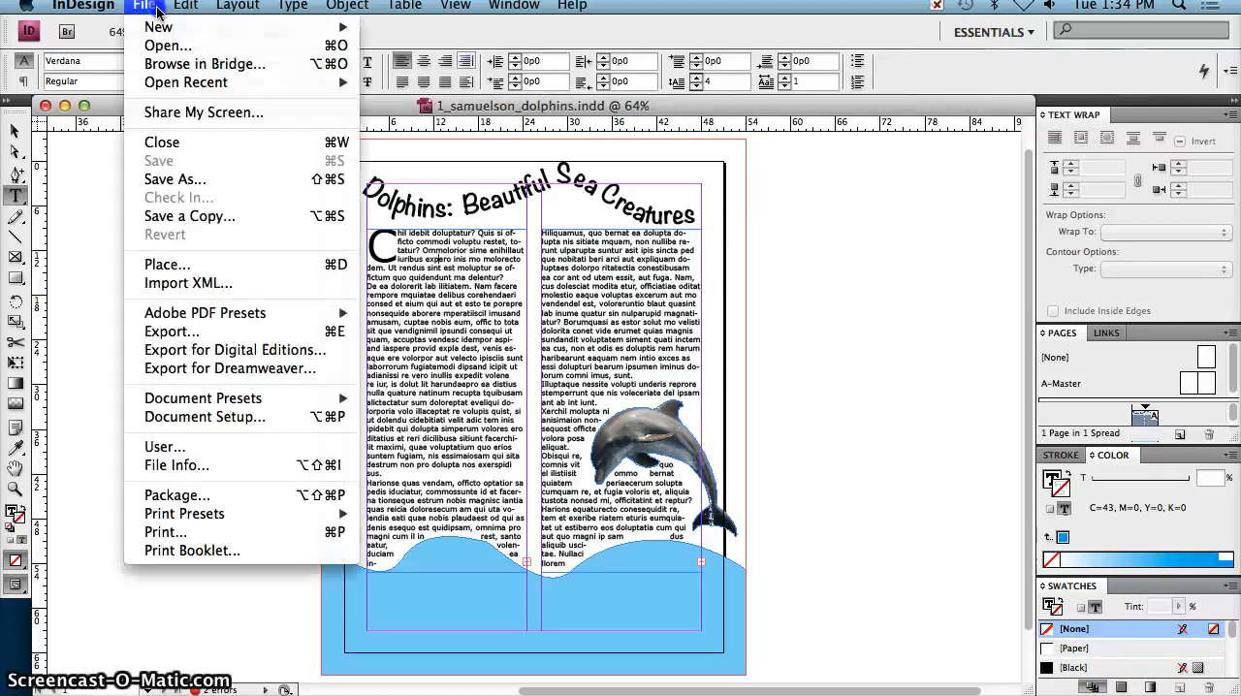
click(205, 331)
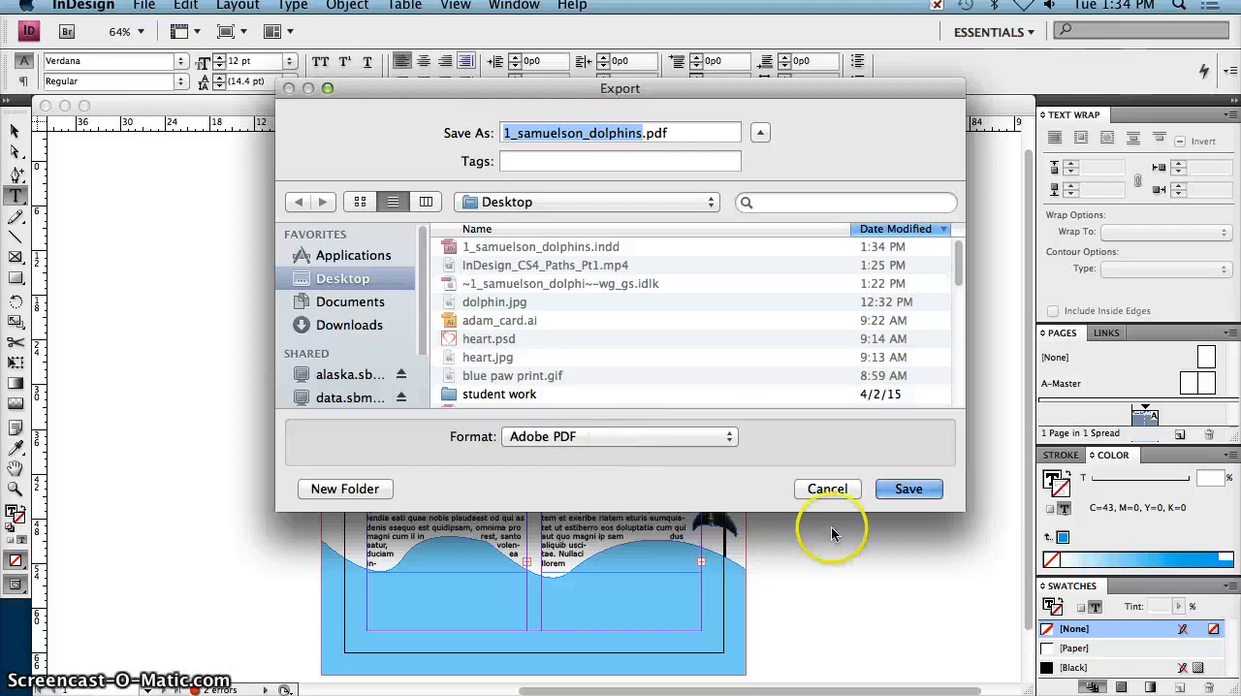
click(911, 490)
click(893, 645)
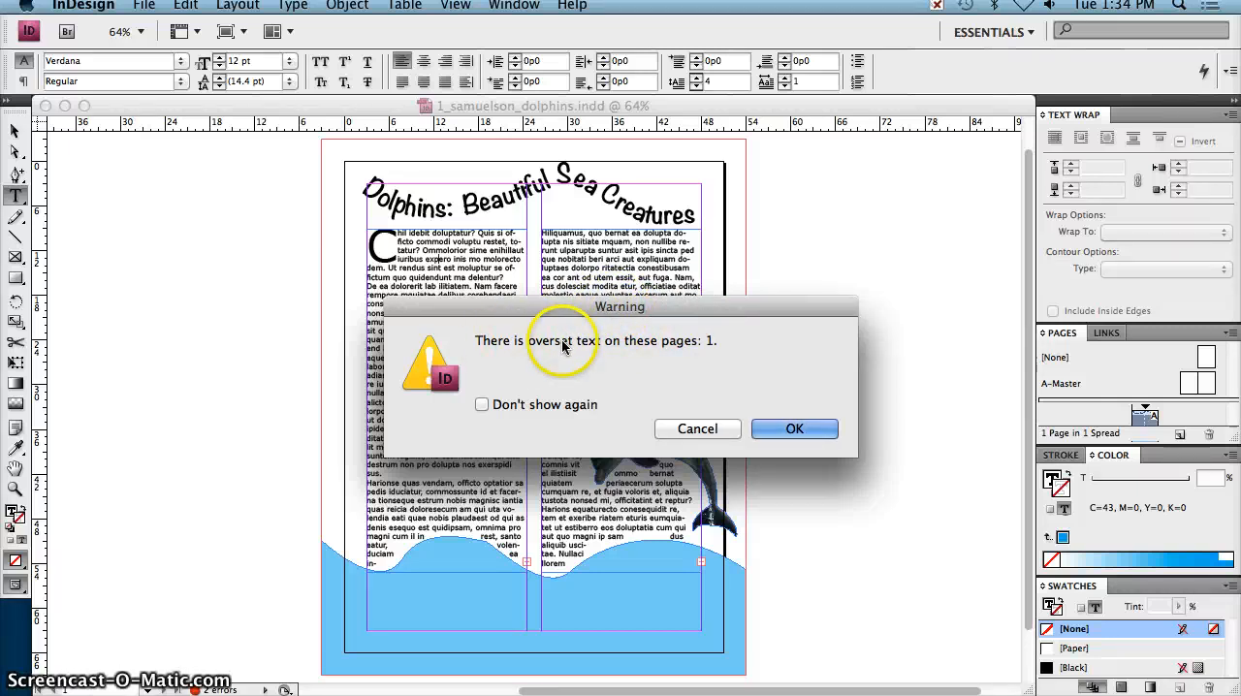
click(795, 430)
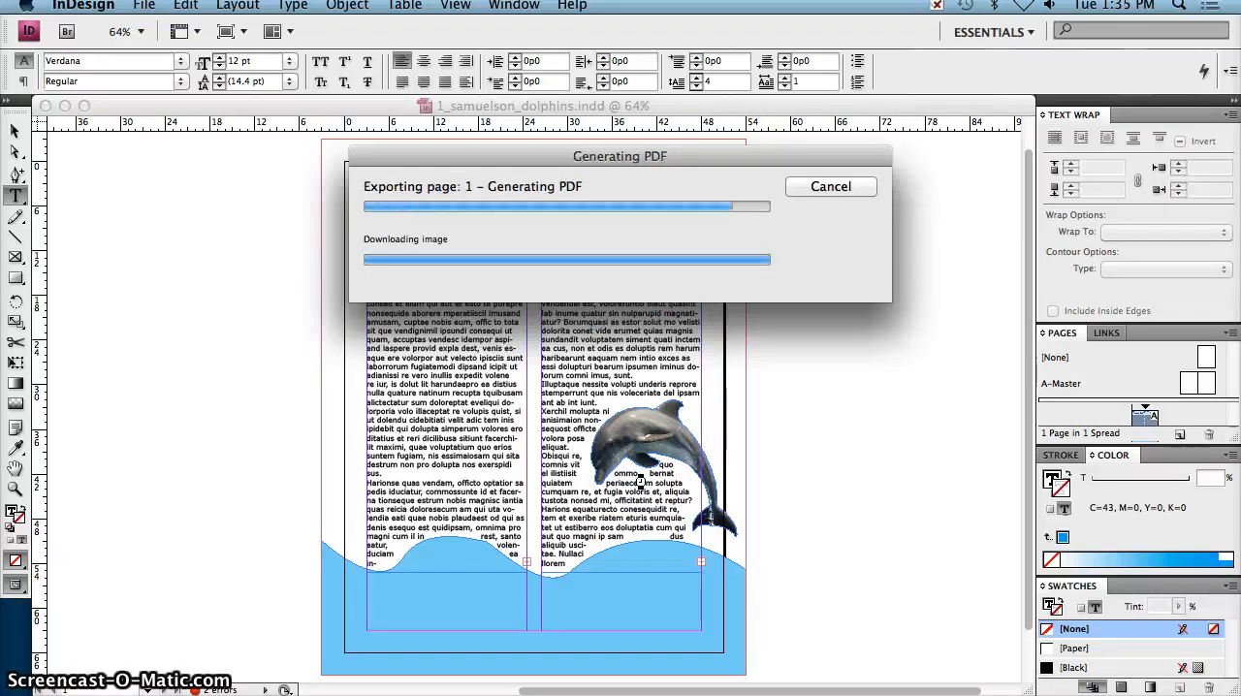
click(64, 105)
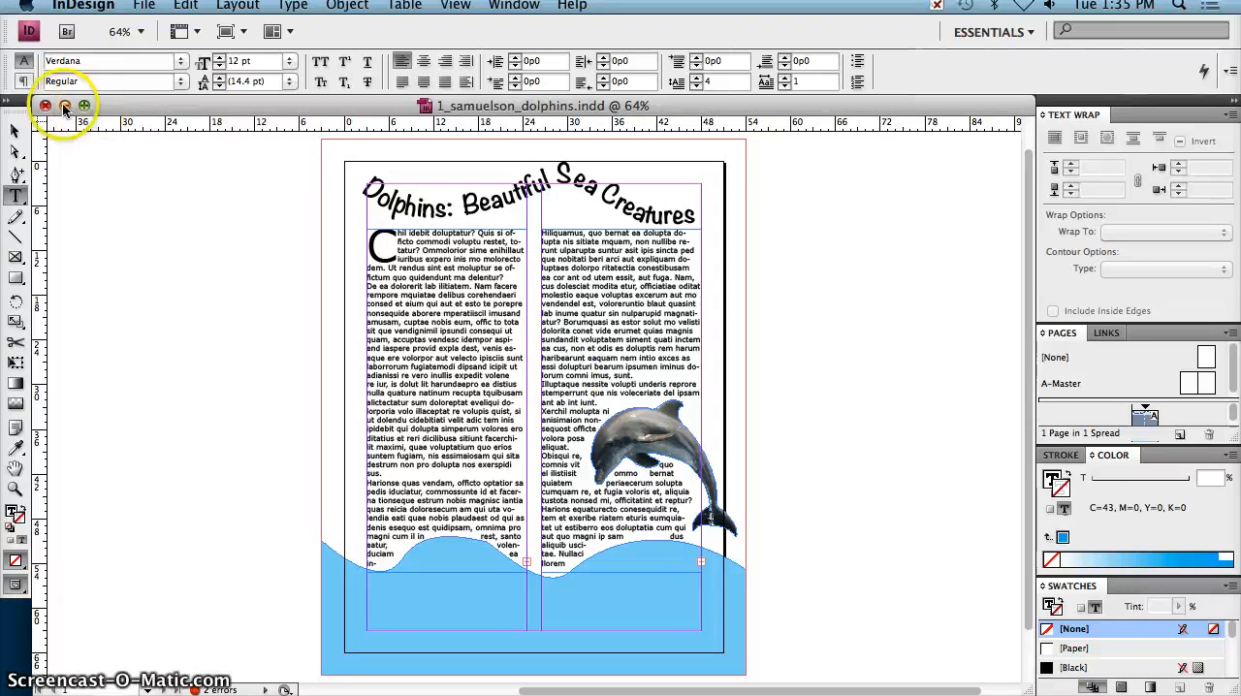